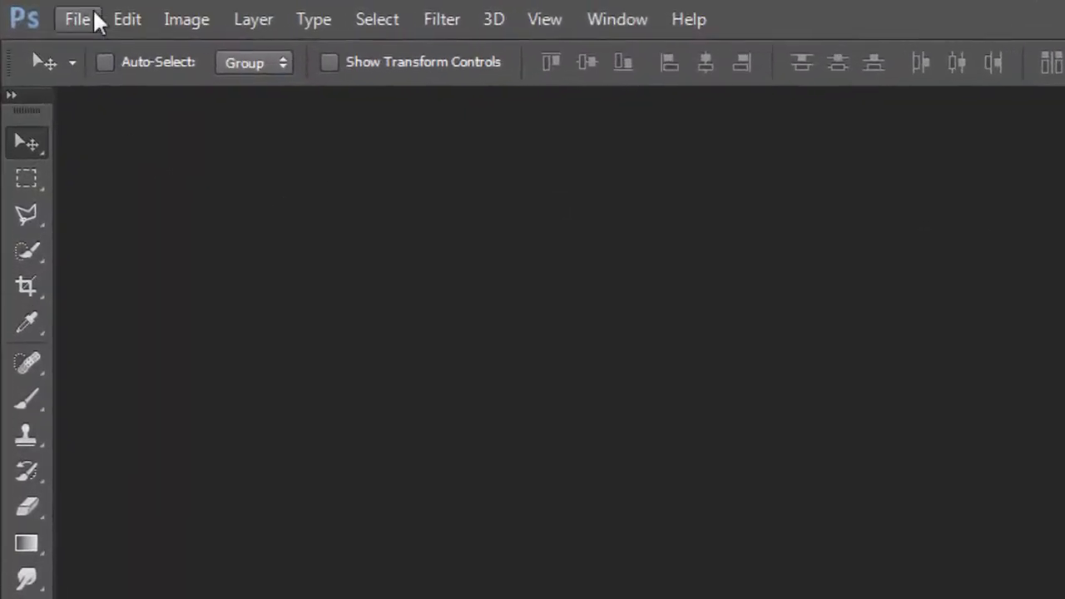
# Create a new 22 × 16 inch, 72 pixels/inch white document from the Default Photoshop Size preset
pyautogui.click(79, 19)
pyautogui.click(98, 51)
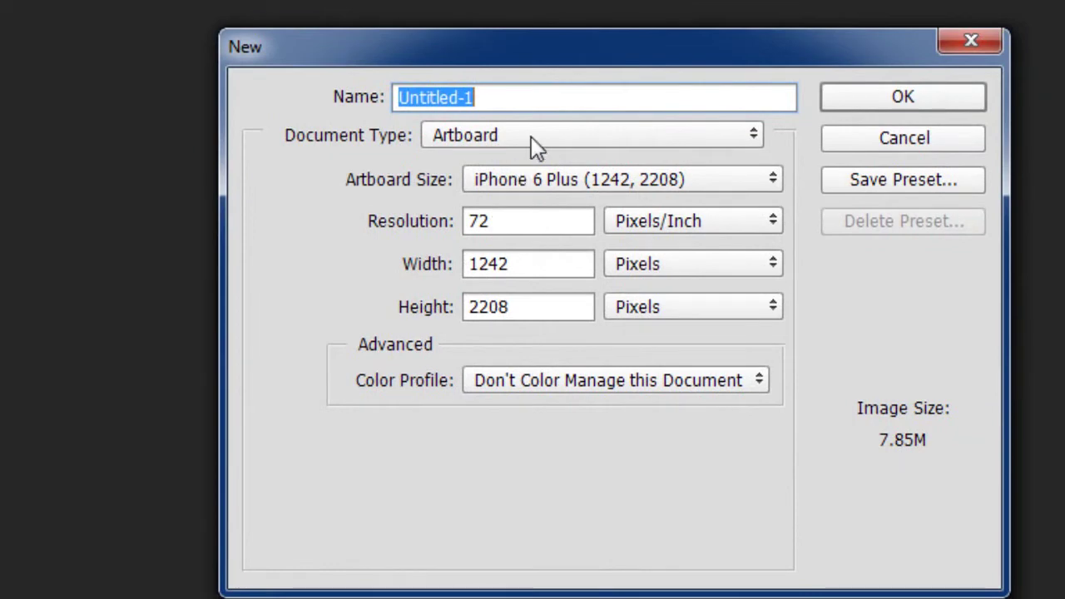
pyautogui.click(531, 137)
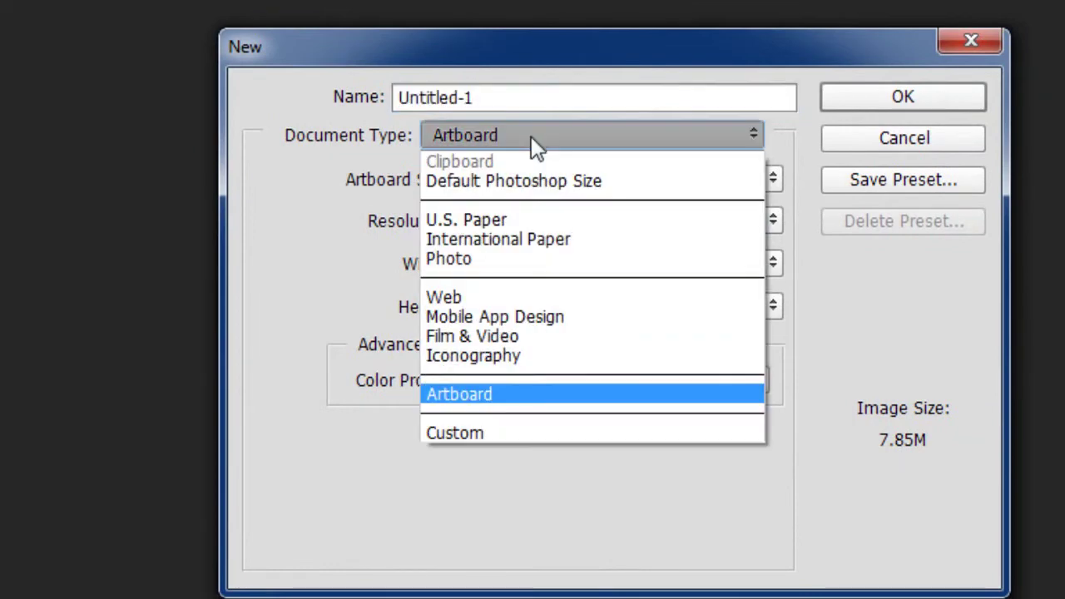
pyautogui.click(544, 177)
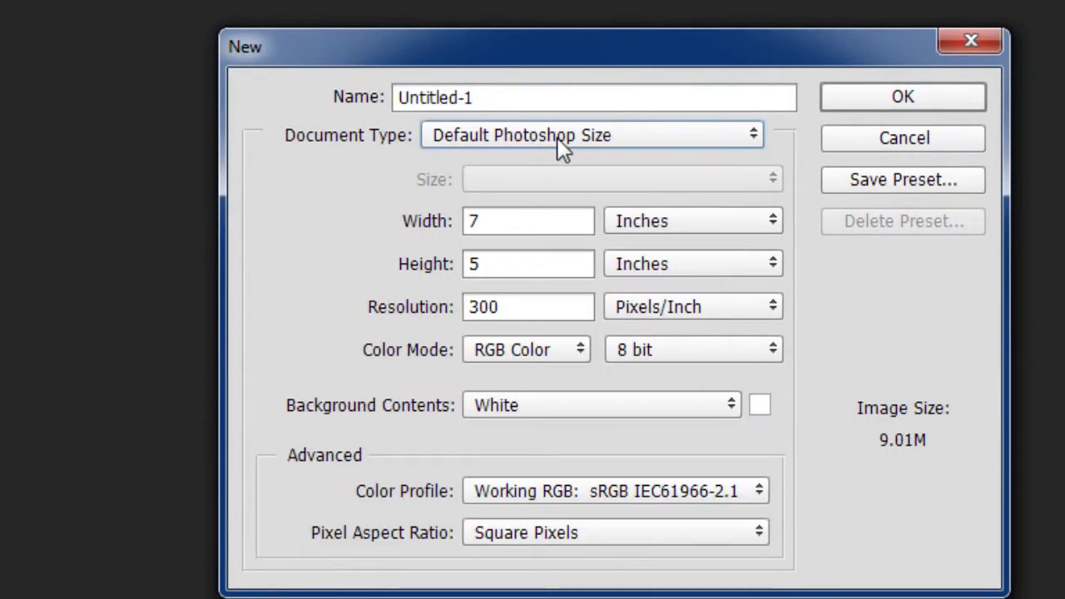
pyautogui.click(499, 223)
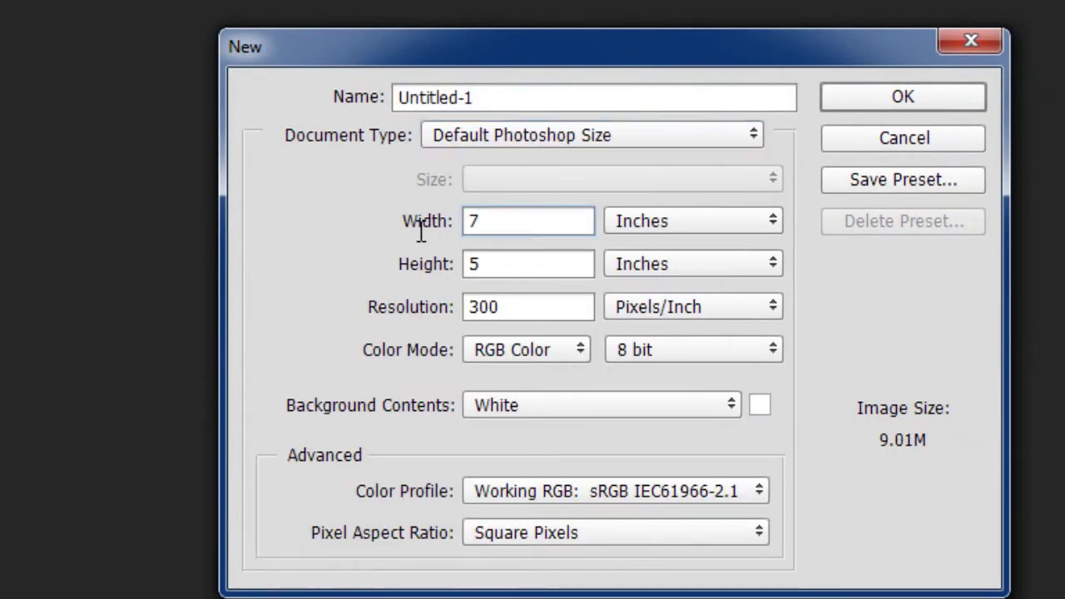
pyautogui.doubleClick(474, 230)
pyautogui.write('22')
pyautogui.press('Tab')
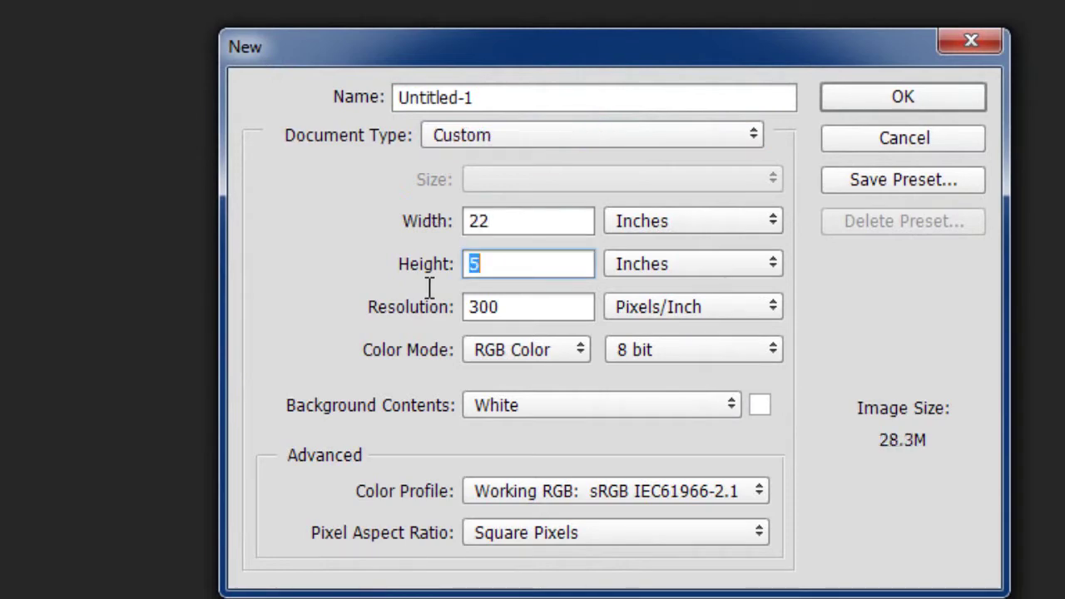
pyautogui.write('16')
pyautogui.doubleClick(510, 314)
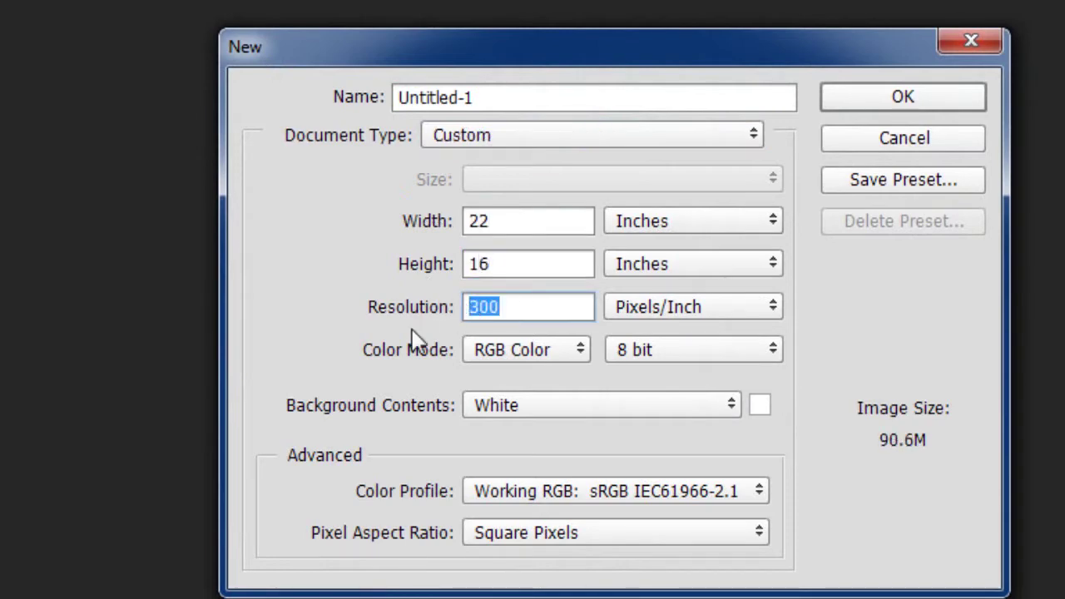
pyautogui.write('72')
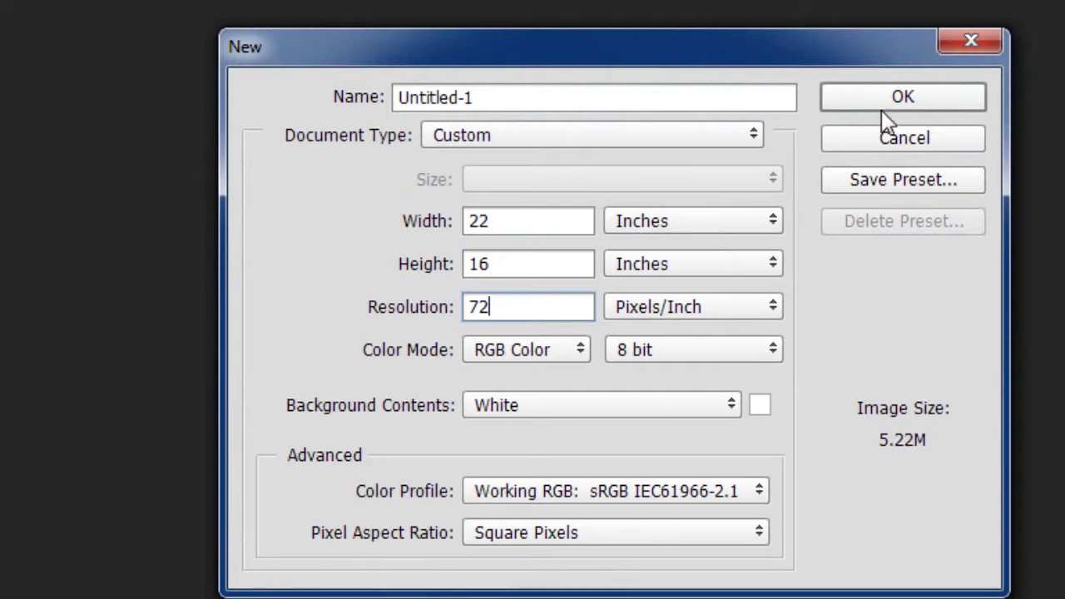
pyautogui.click(910, 97)
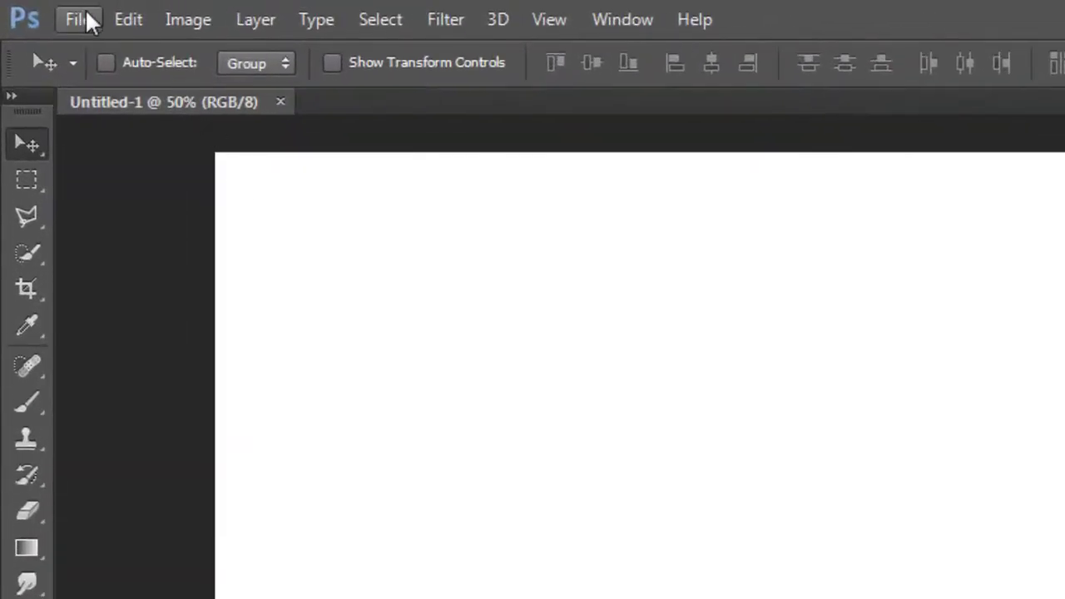
# Place cornflowers-5352633.jpg from the Digvi folder as a linked layer
pyautogui.click(89, 21)
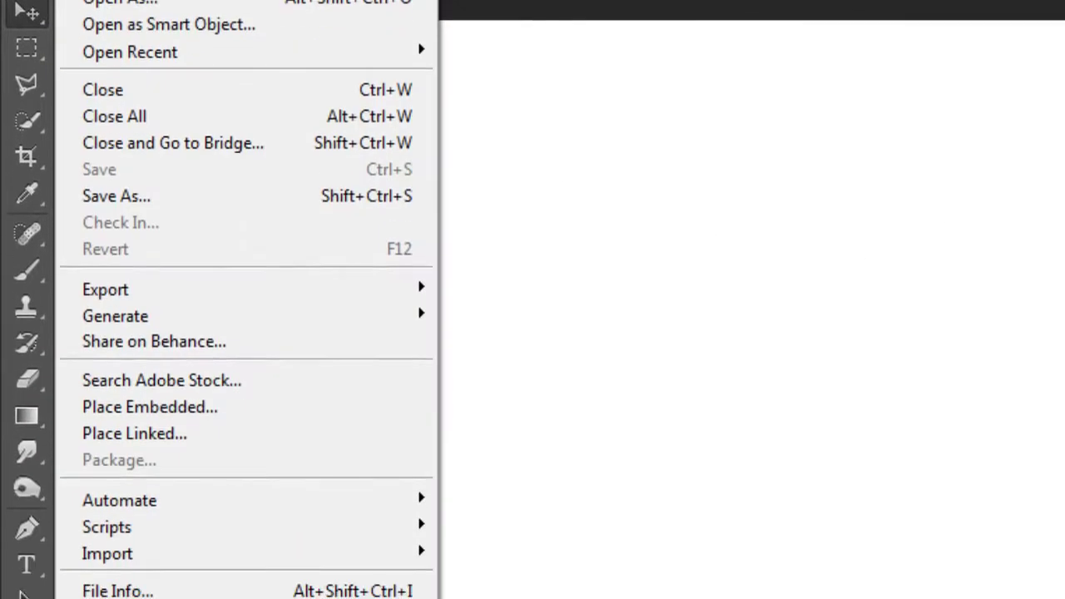
pyautogui.click(192, 384)
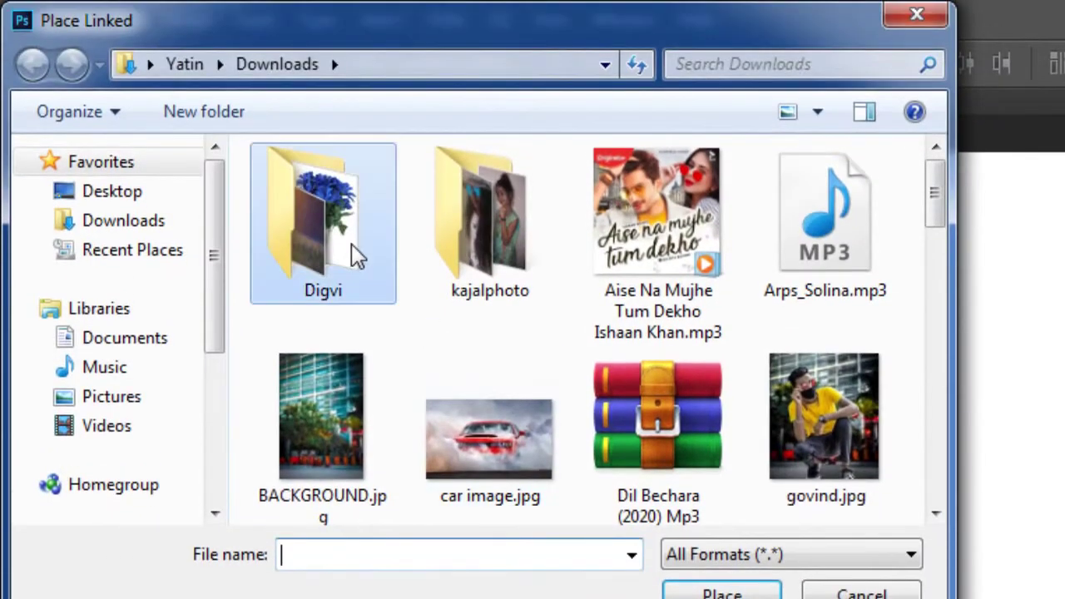
pyautogui.doubleClick(352, 252)
pyautogui.click(351, 241)
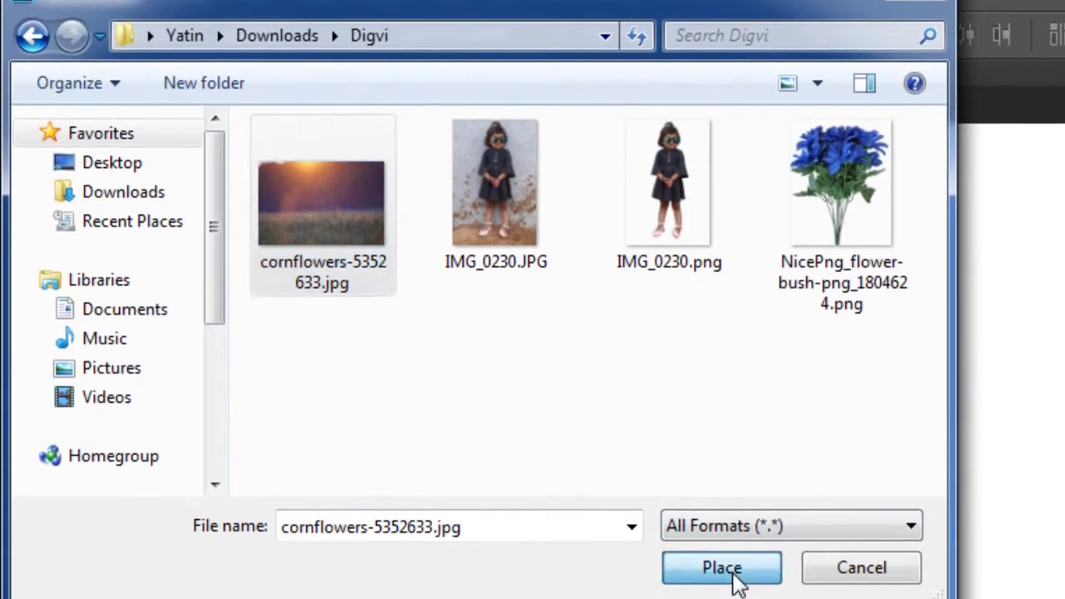
pyautogui.click(732, 580)
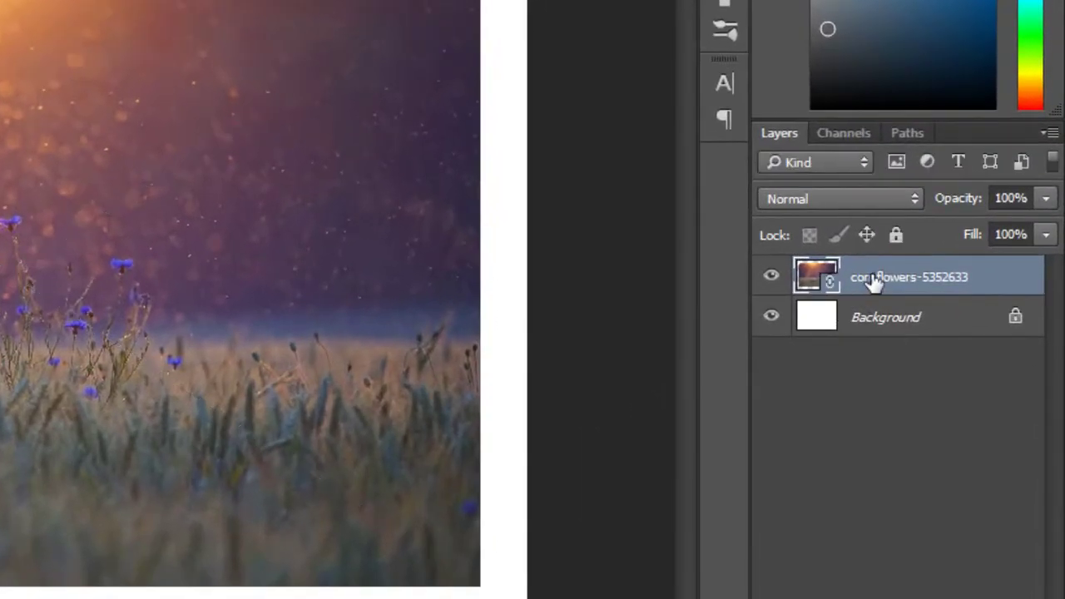
# Convert the cornflowers layer to a smart object, discarding the trial resize and move
pyautogui.rightClick(866, 282)
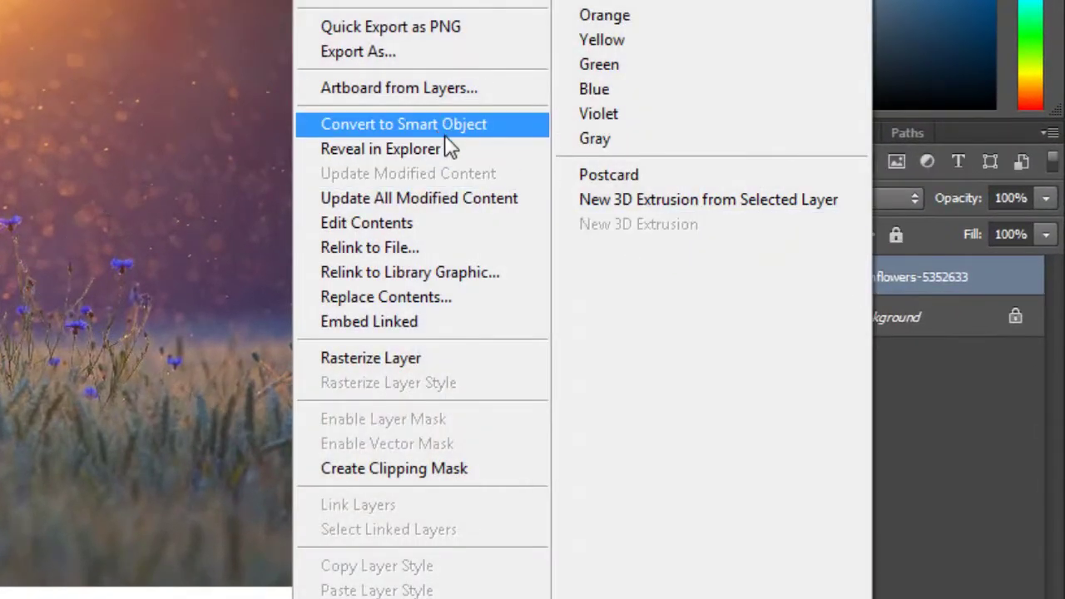
pyautogui.click(393, 127)
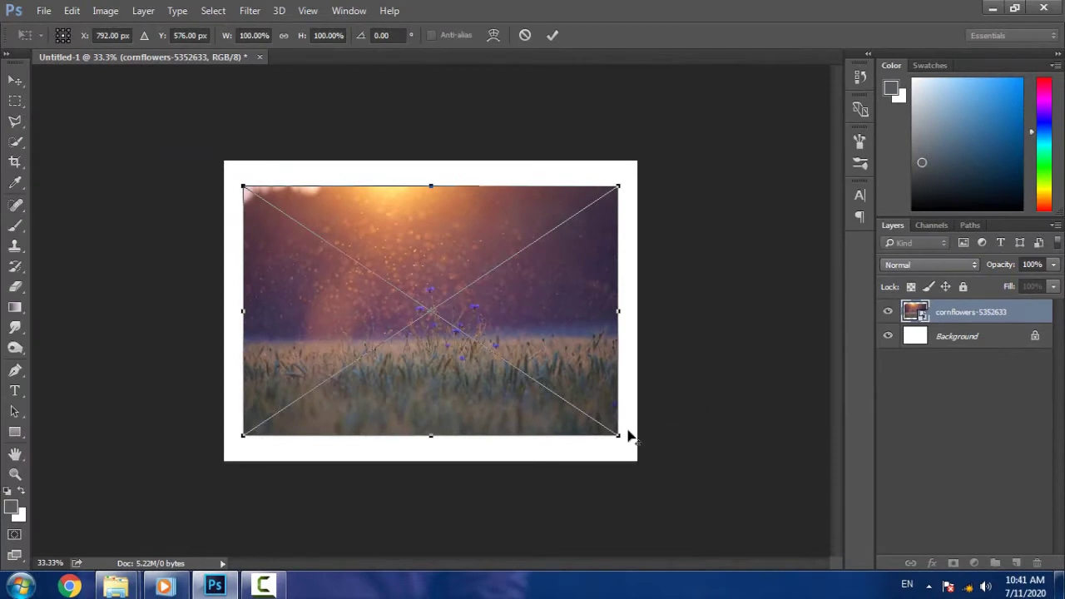
pyautogui.moveTo(620, 442); pyautogui.dragTo(677, 497)
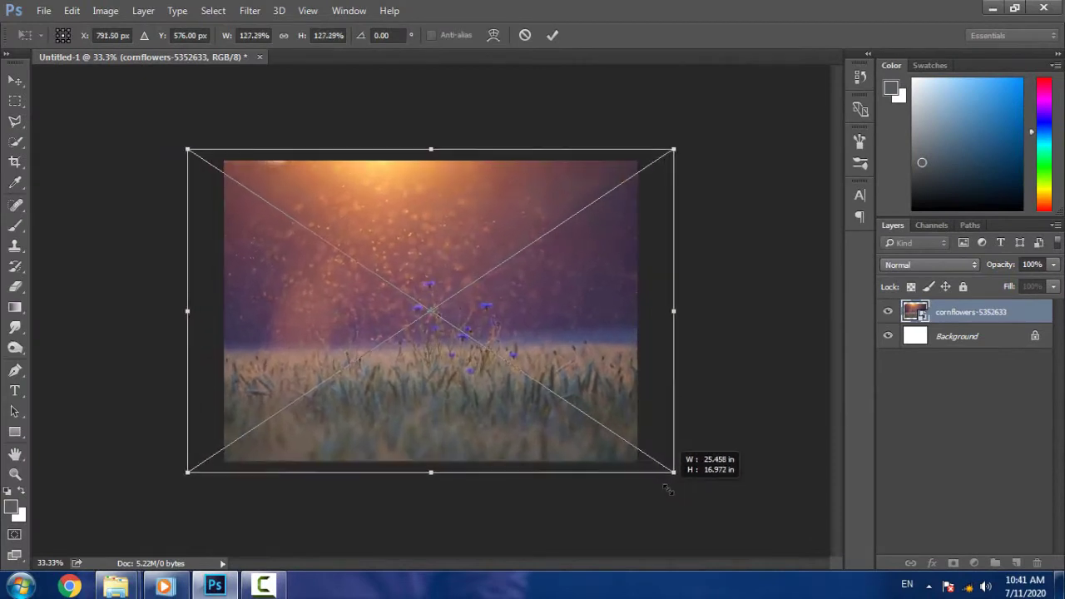
pyautogui.press('Escape')
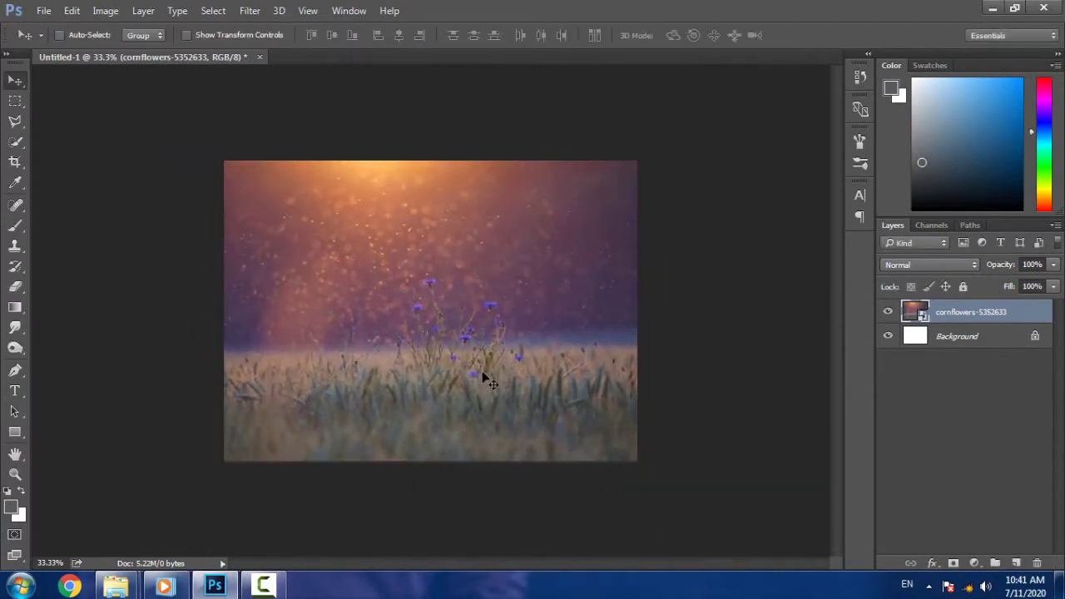
pyautogui.moveTo(483, 376); pyautogui.dragTo(465, 413)
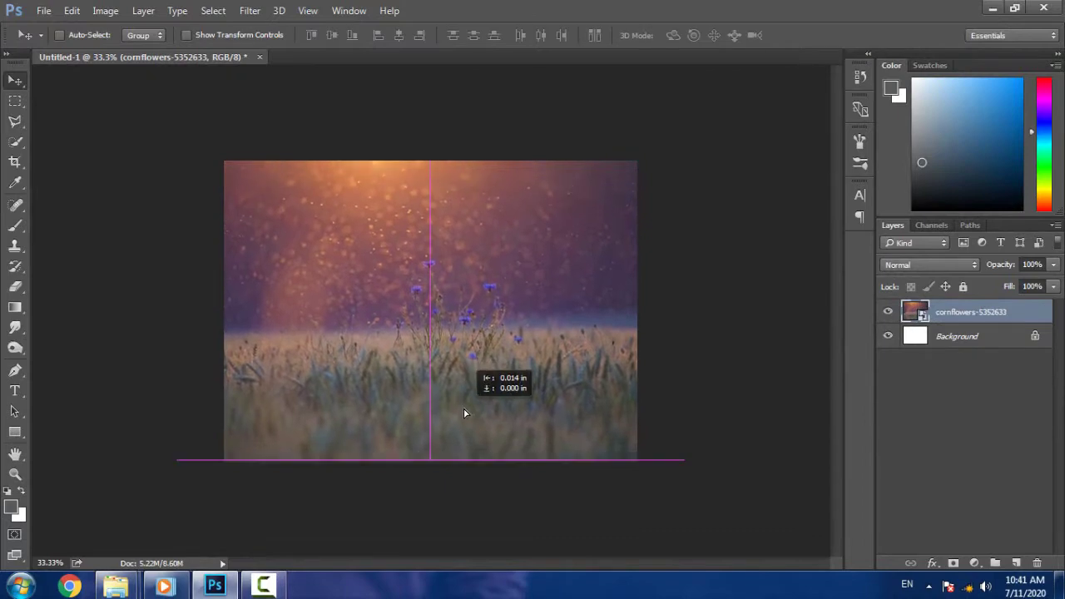
pyautogui.hotkey('ctrl', 'z')
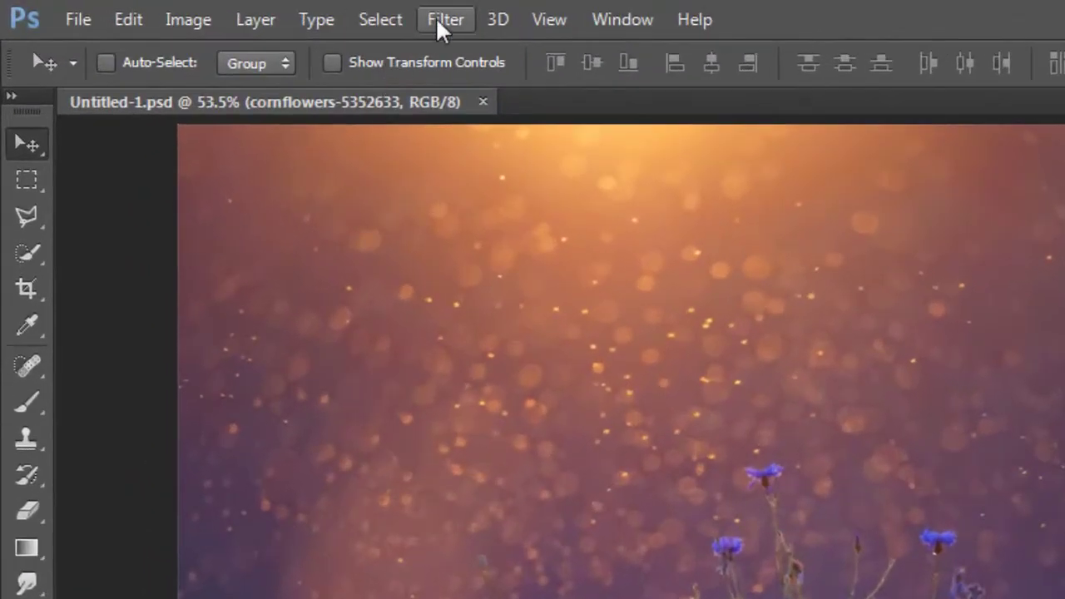
# In Camera Raw Basic, set Clarity +65, Vibrance +17, Saturation +8, Highlights −33, Shadows +33, Blacks −13
pyautogui.click(250, 10)
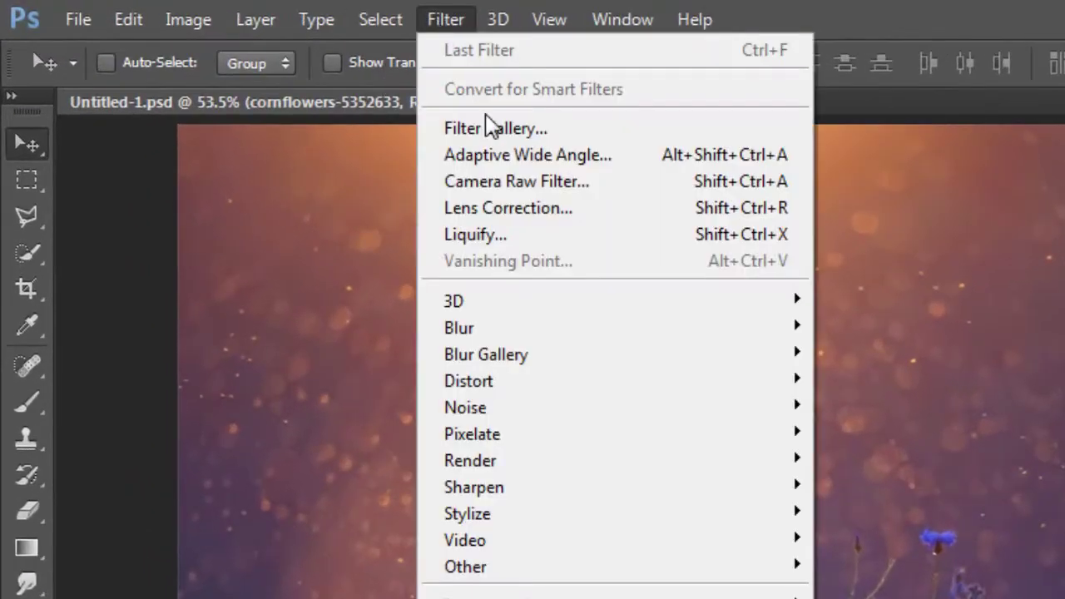
pyautogui.click(604, 182)
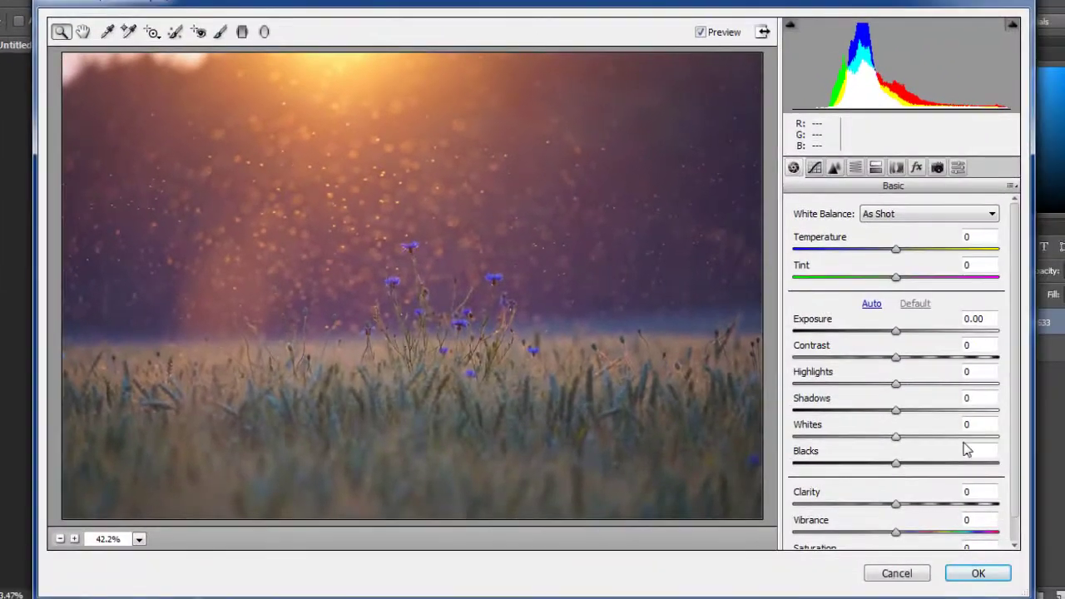
pyautogui.moveTo(926, 511)
pyautogui.mouseDown()
pyautogui.moveTo(986, 511)
pyautogui.moveTo(967, 515)
pyautogui.mouseUp()
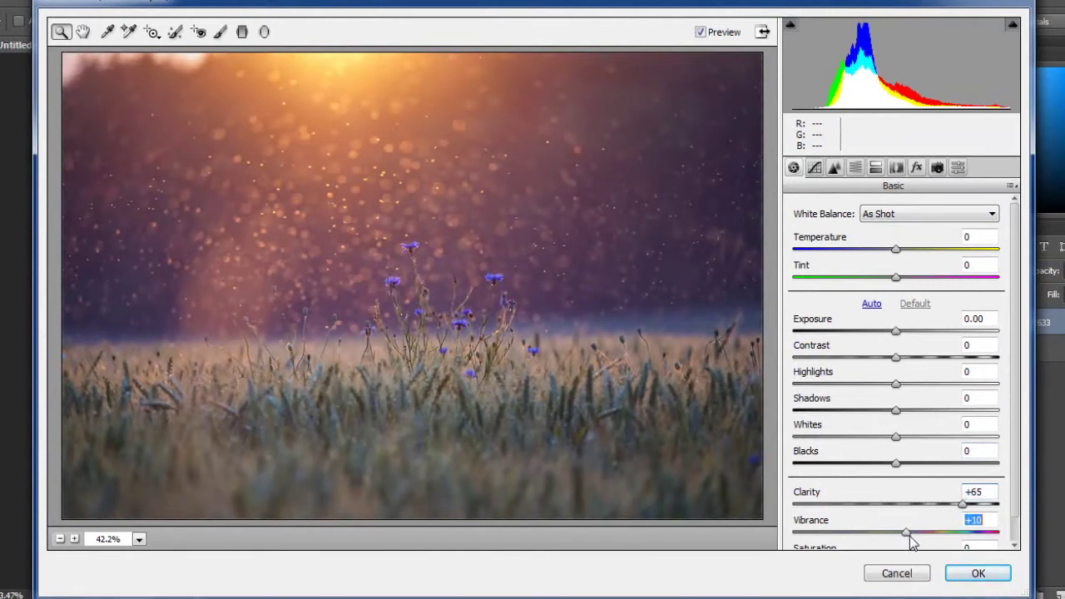
pyautogui.scroll(-1, 912, 532)
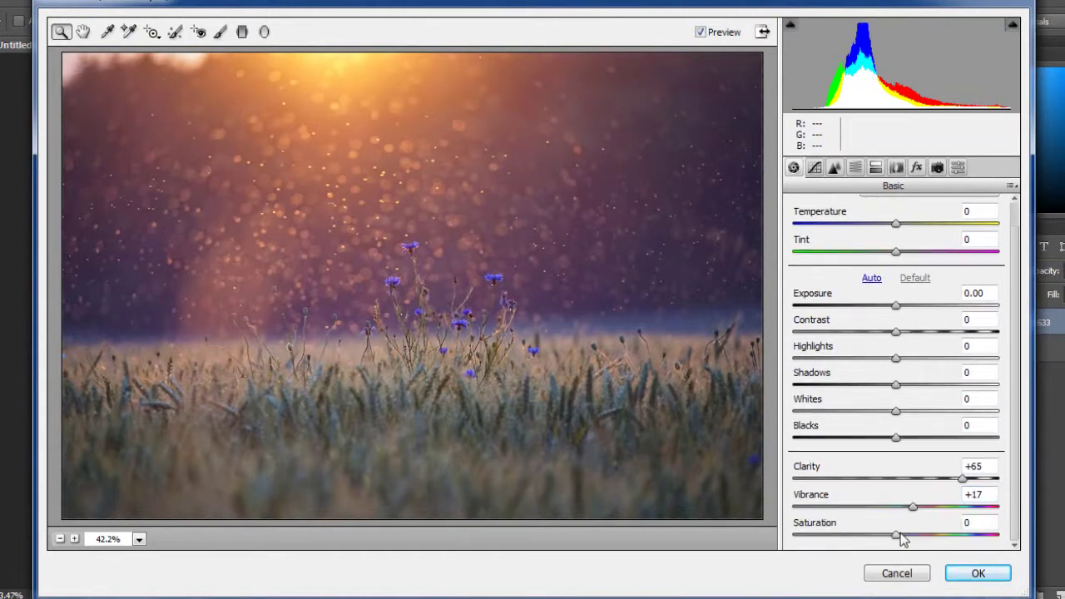
pyautogui.moveTo(902, 540)
pyautogui.mouseDown()
pyautogui.moveTo(943, 539)
pyautogui.moveTo(906, 545)
pyautogui.mouseUp()
pyautogui.click(906, 537)
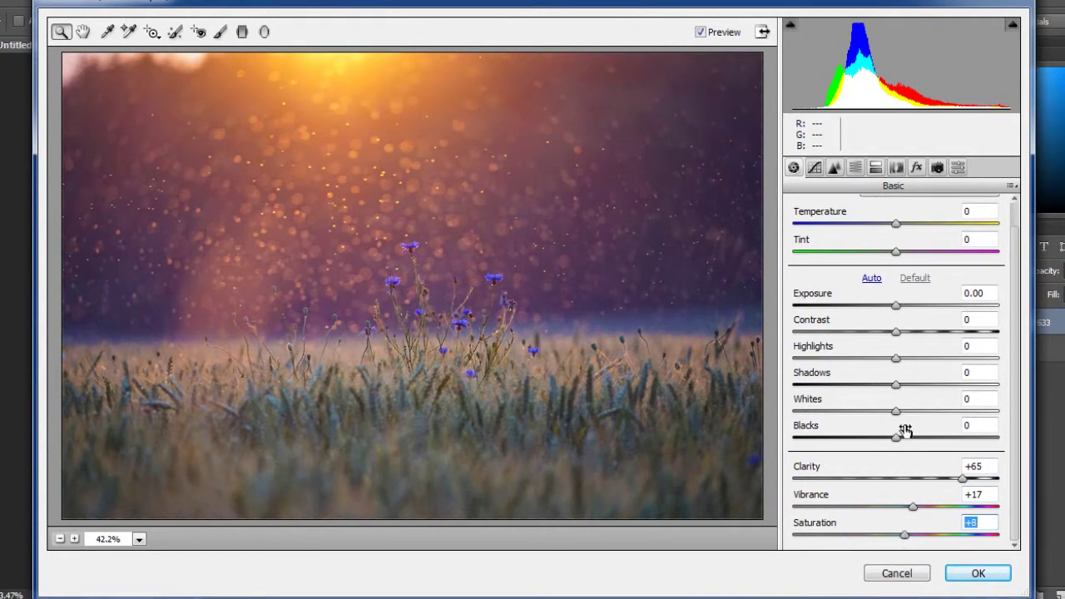
pyautogui.moveTo(905, 429)
pyautogui.mouseDown()
pyautogui.moveTo(876, 440)
pyautogui.moveTo(887, 449)
pyautogui.mouseUp()
pyautogui.moveTo(896, 385)
pyautogui.mouseDown()
pyautogui.moveTo(930, 388)
pyautogui.moveTo(863, 362)
pyautogui.mouseUp()
pyautogui.press('Tab')
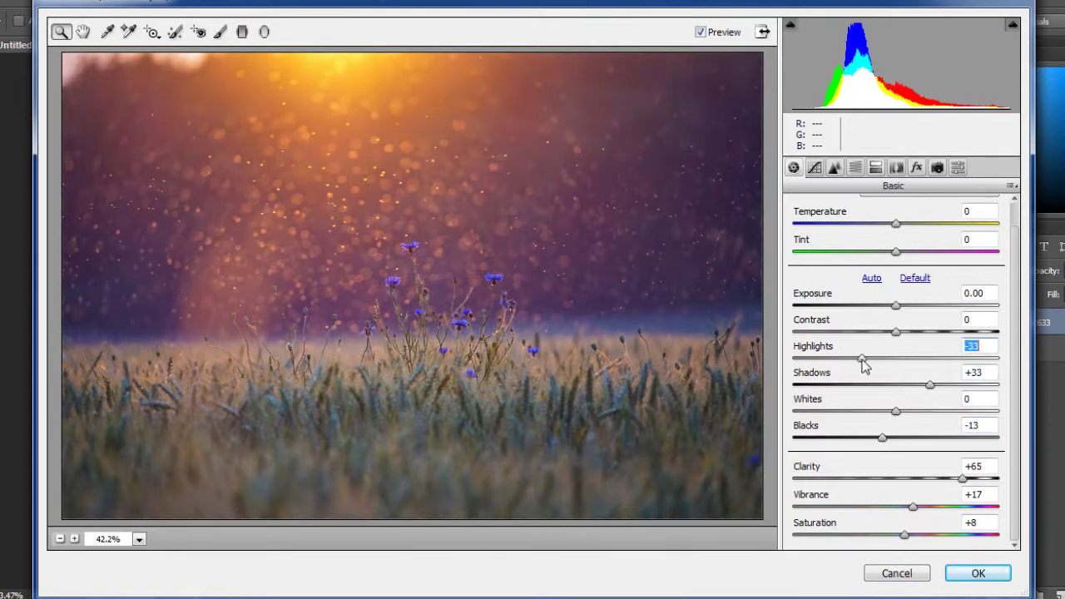
# Tune HSL saturation (Reds +15, Yellows, Oranges, Magentas +38) and apply the Camera Raw filter
pyautogui.click(858, 168)
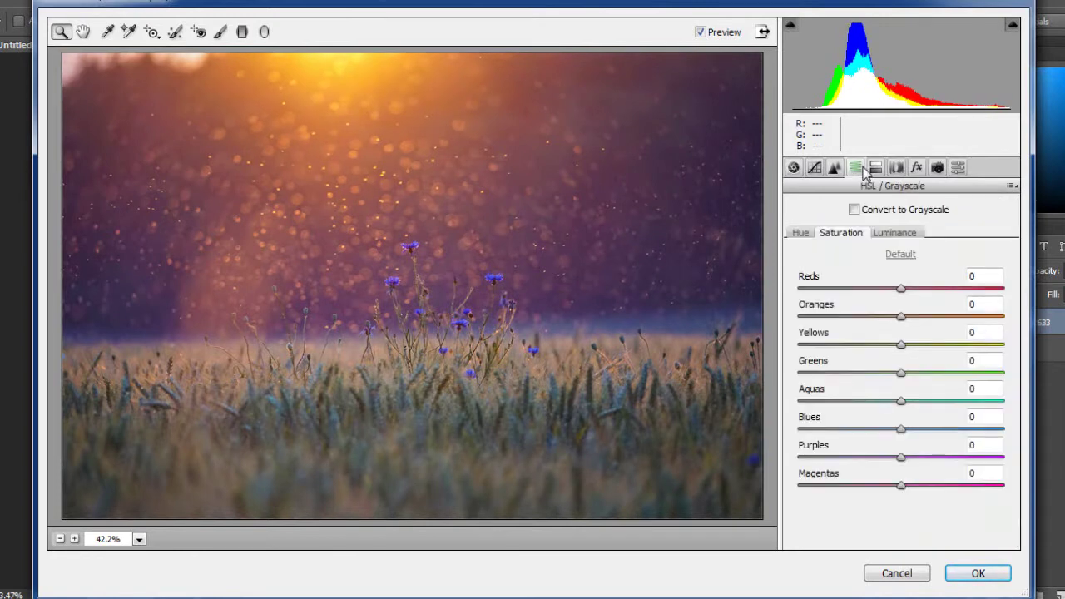
pyautogui.moveTo(901, 289)
pyautogui.mouseDown()
pyautogui.moveTo(936, 291)
pyautogui.moveTo(889, 317)
pyautogui.mouseUp()
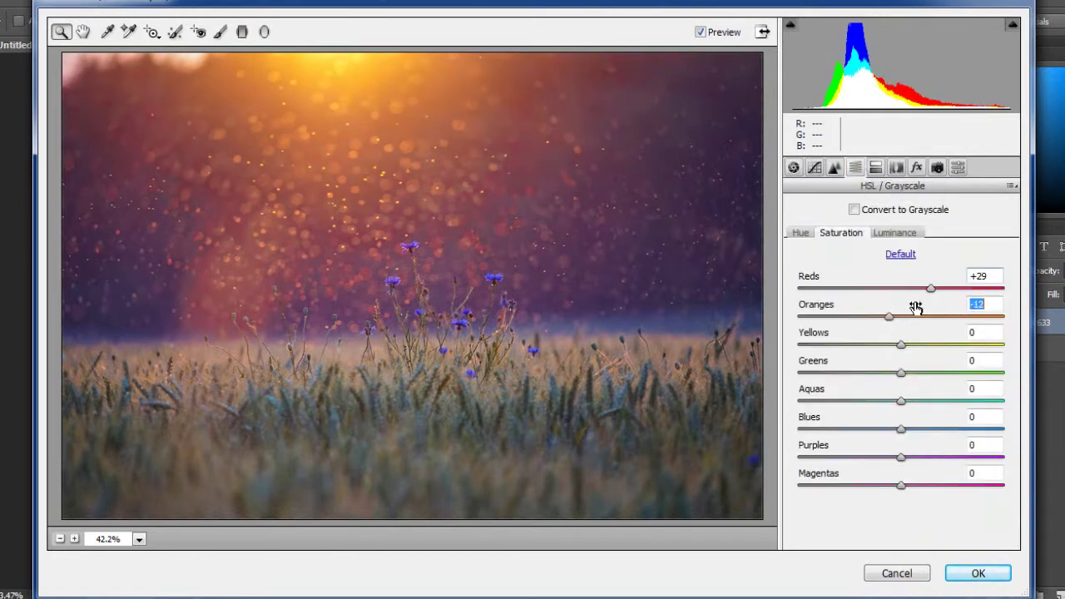
pyautogui.moveTo(931, 289)
pyautogui.mouseDown()
pyautogui.moveTo(916, 289)
pyautogui.moveTo(941, 318)
pyautogui.moveTo(975, 318)
pyautogui.moveTo(959, 332)
pyautogui.moveTo(853, 333)
pyautogui.mouseUp()
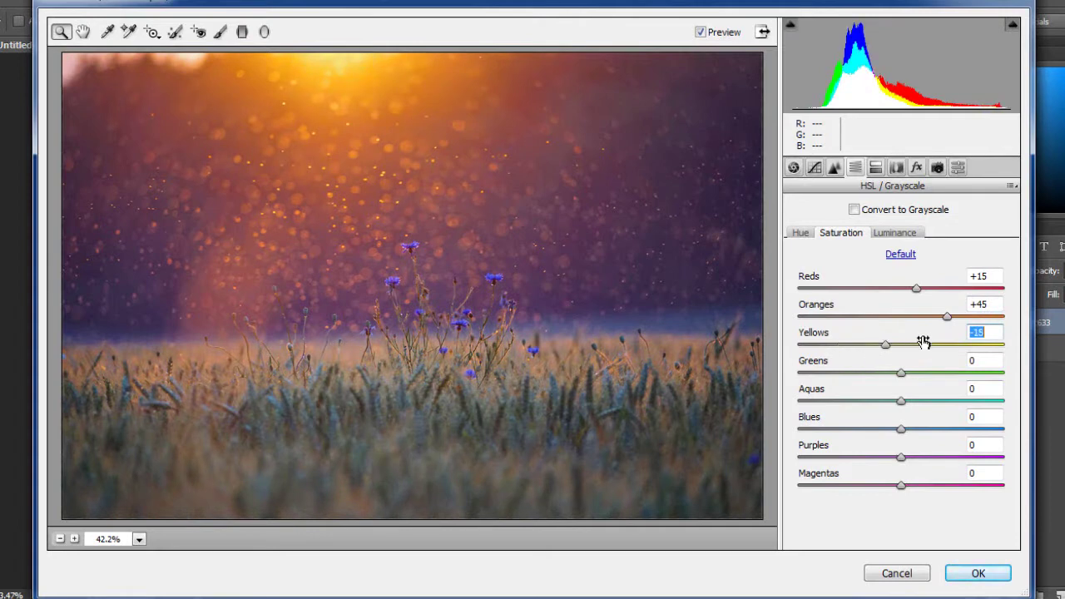
pyautogui.moveTo(918, 353)
pyautogui.mouseDown()
pyautogui.moveTo(953, 347)
pyautogui.moveTo(913, 356)
pyautogui.mouseUp()
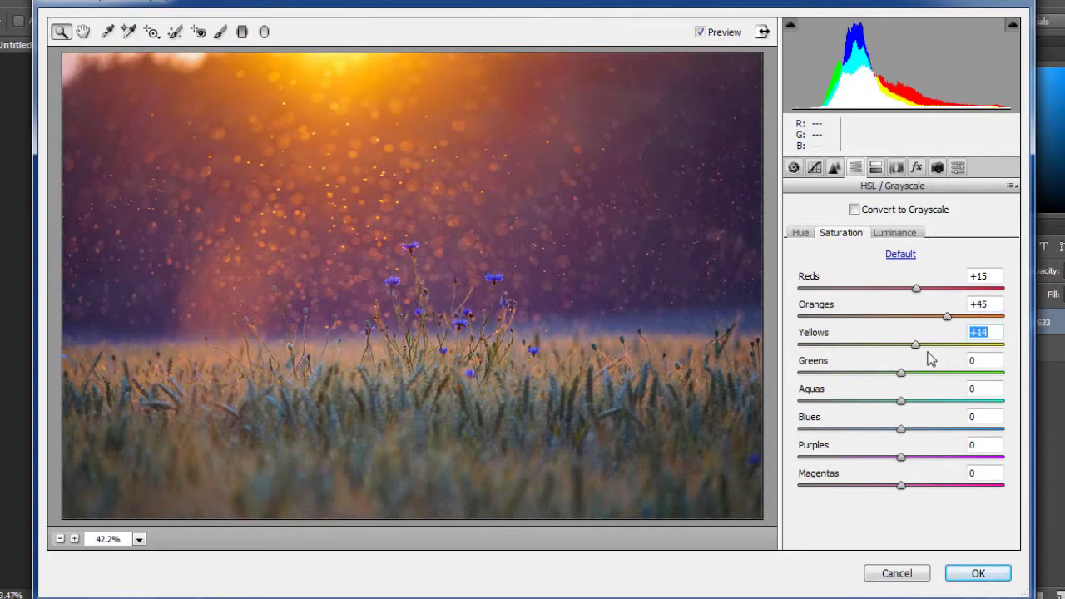
pyautogui.moveTo(948, 317); pyautogui.dragTo(927, 321)
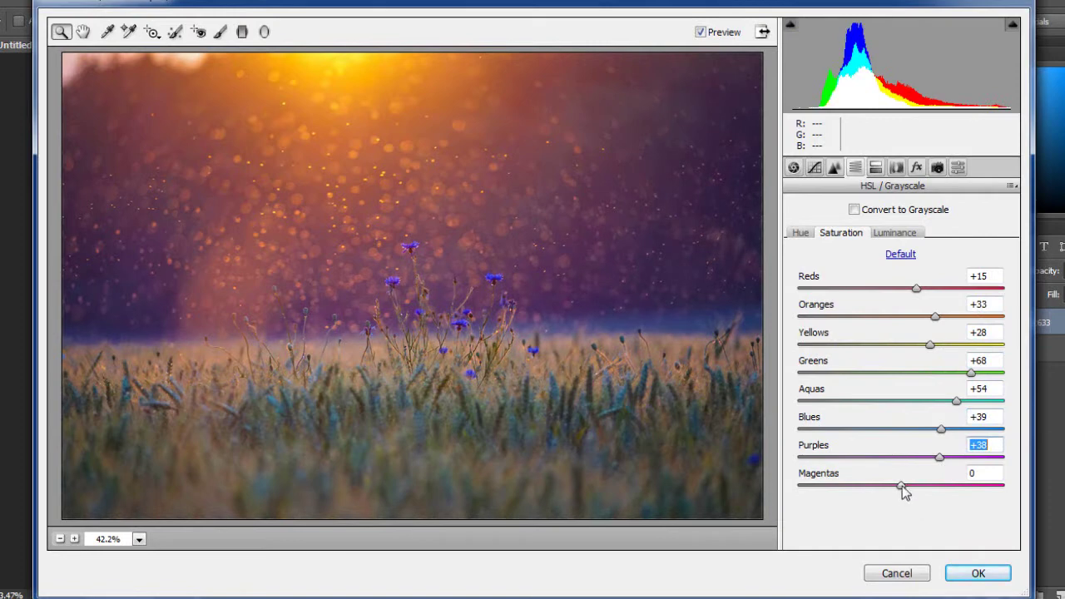
pyautogui.moveTo(902, 486); pyautogui.dragTo(939, 486)
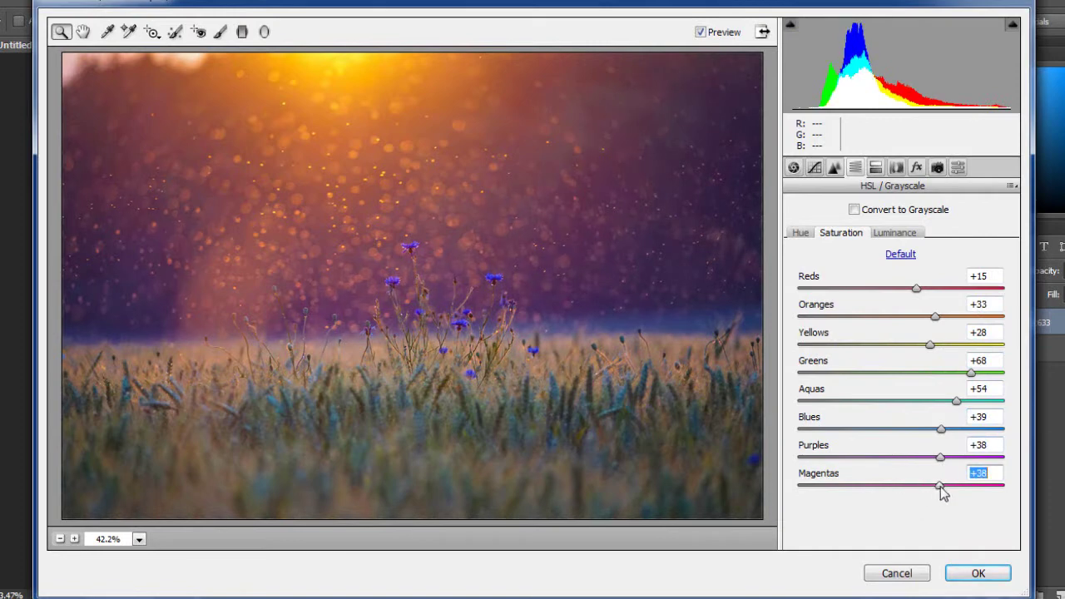
pyautogui.click(979, 574)
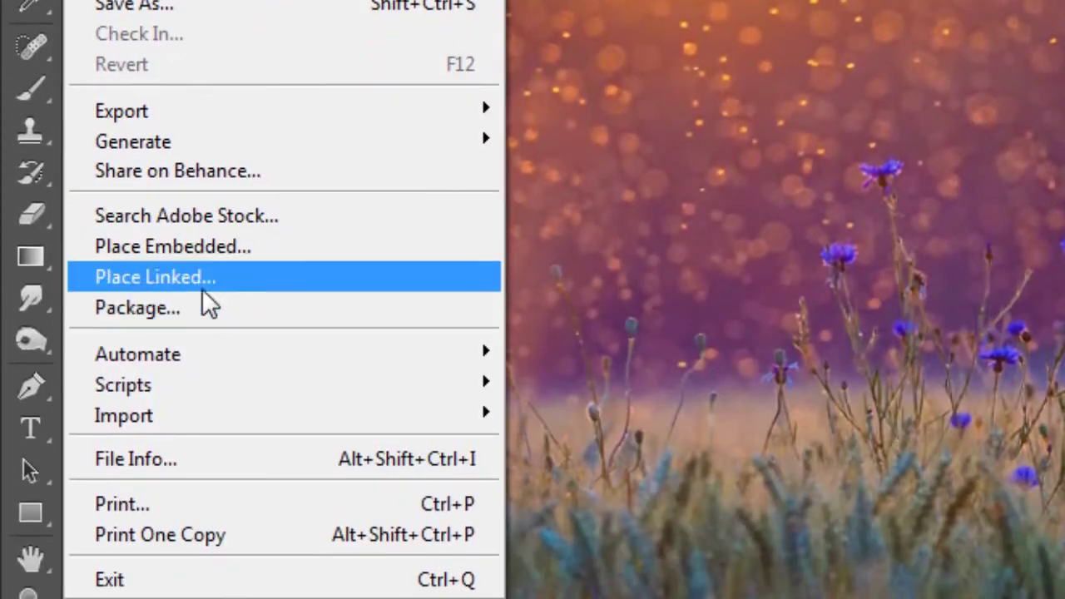
# Place IMG_0230.png, convert it to a smart object, and move the girl lower into the field
pyautogui.click(190, 401)
pyautogui.doubleClick(352, 176)
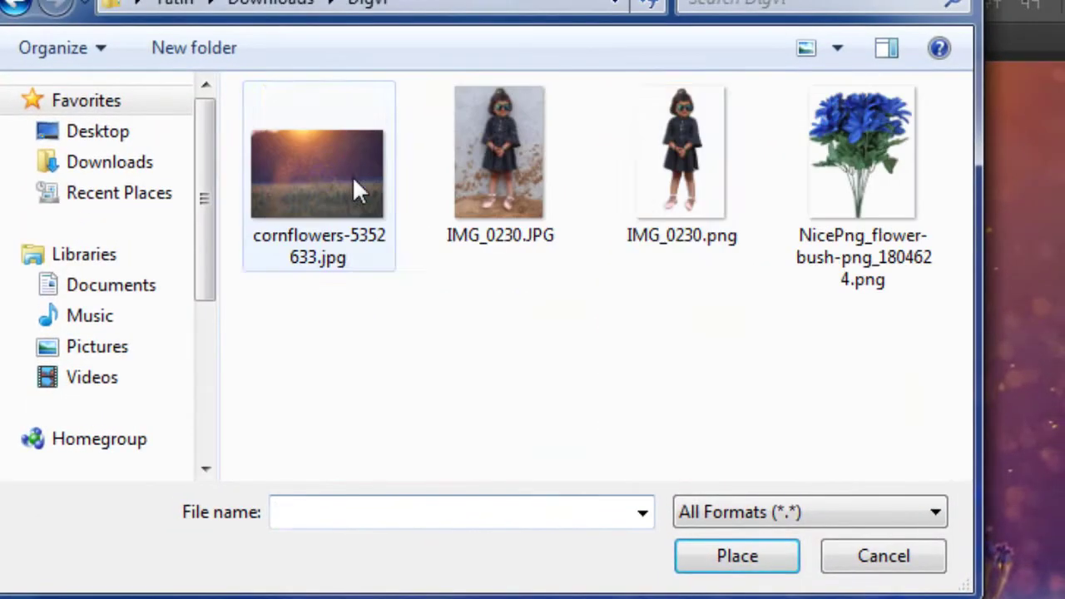
pyautogui.click(647, 194)
pyautogui.click(734, 558)
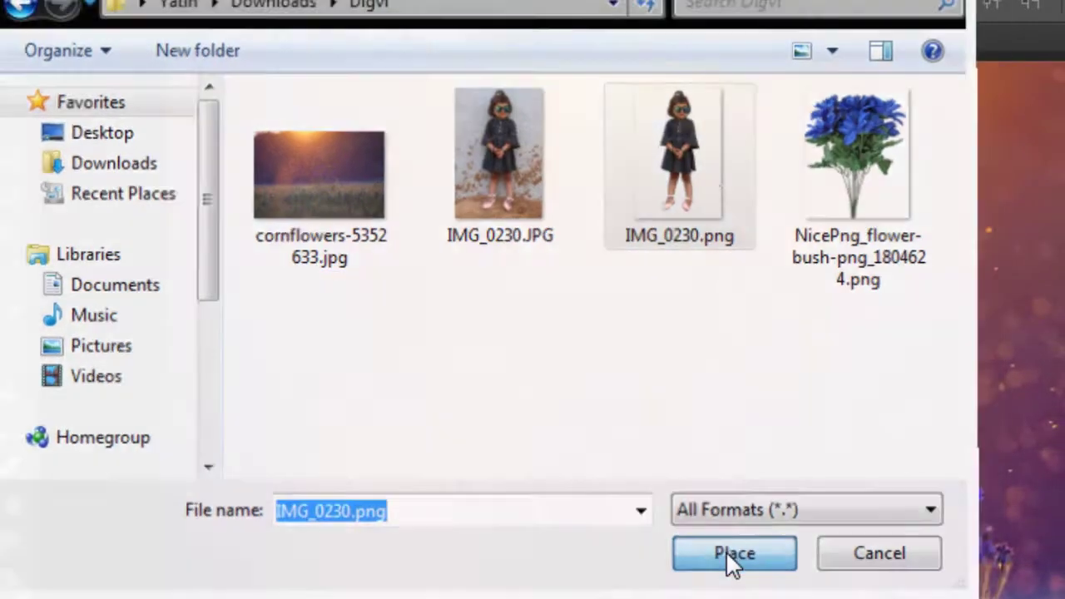
pyautogui.press('Return')
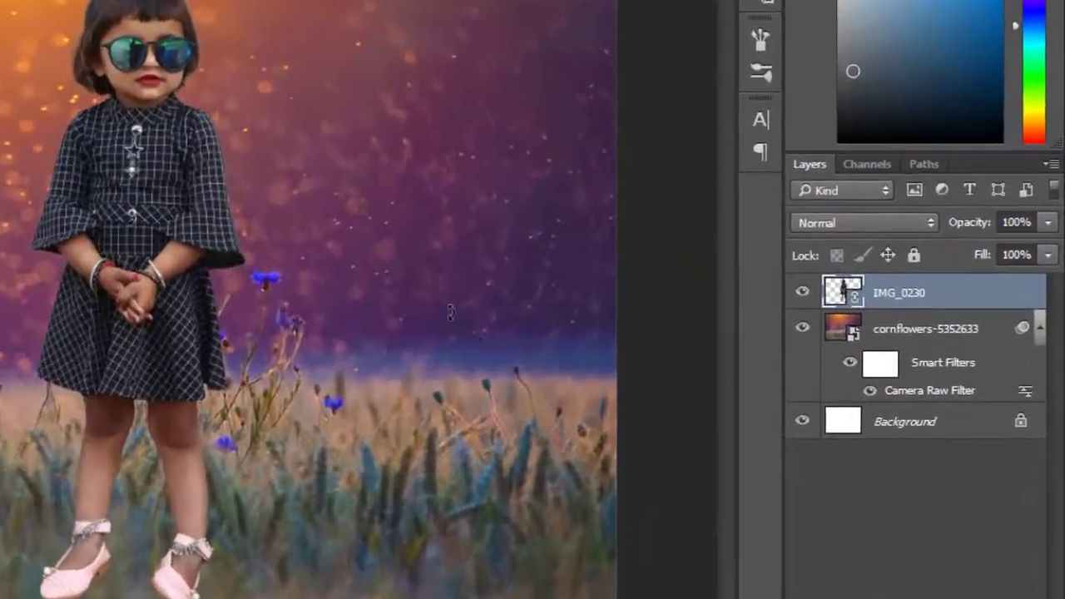
pyautogui.rightClick(957, 291)
pyautogui.click(657, 175)
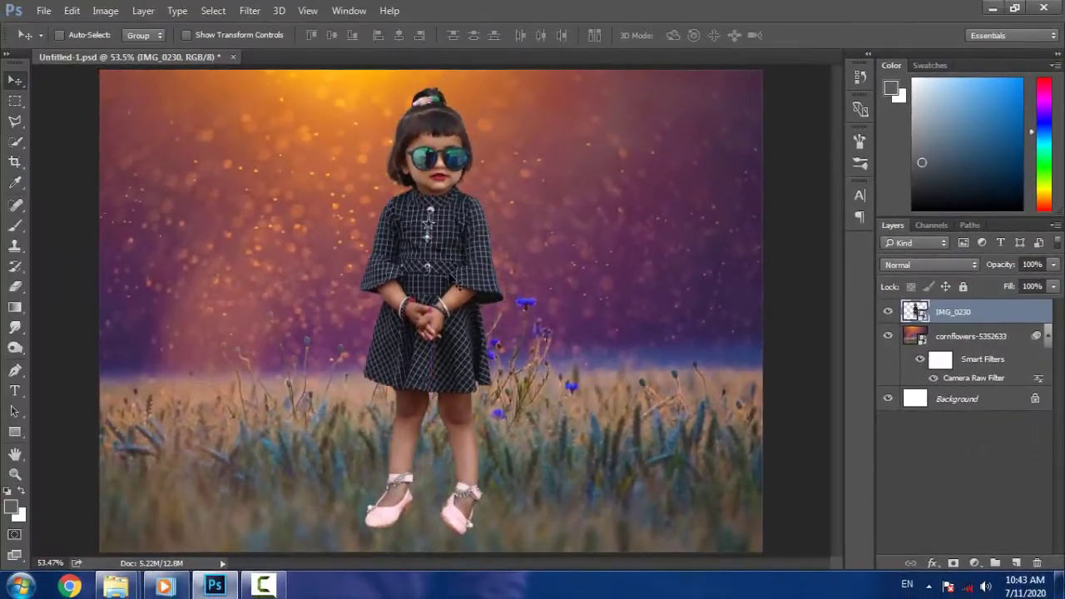
pyautogui.moveTo(450, 278)
pyautogui.mouseDown()
pyautogui.moveTo(448, 356)
pyautogui.moveTo(435, 363)
pyautogui.mouseUp()
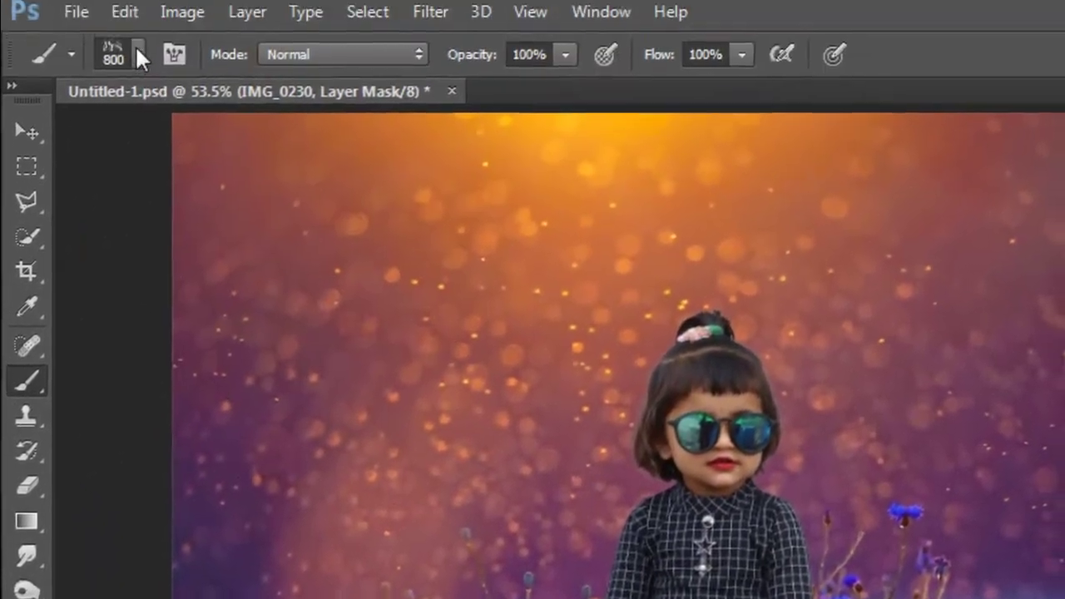
# Paint grass over the girl's legs on her mask with the grass sampled brush at size 200
pyautogui.click(136, 50)
pyautogui.click(133, 498)
pyautogui.press('Return')
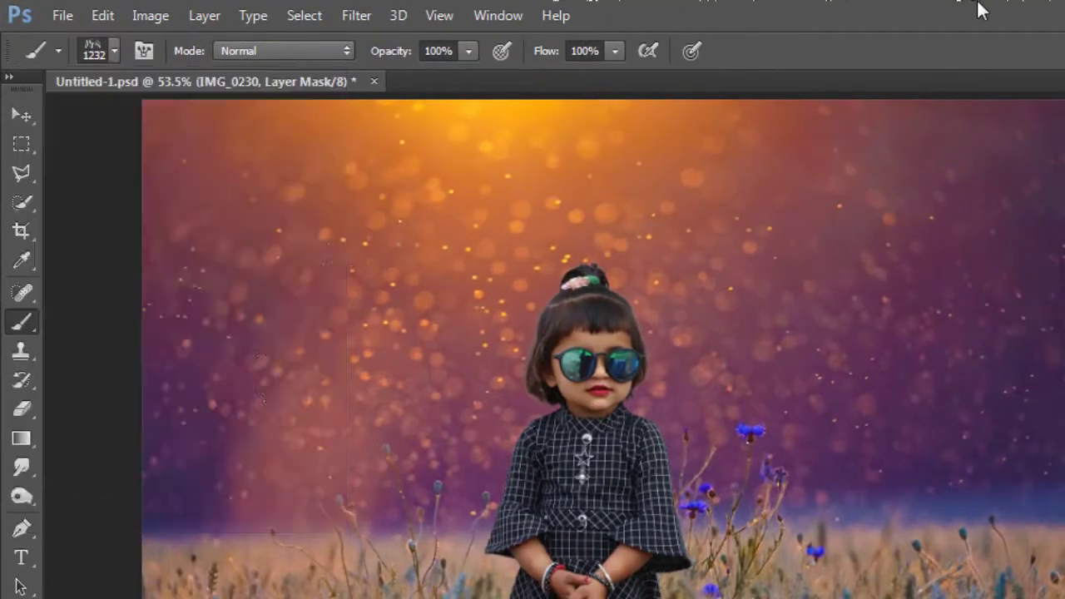
pyautogui.press('[')
pyautogui.press('[')
pyautogui.press('[')
pyautogui.press('[')
pyautogui.press('[')
pyautogui.press('[')
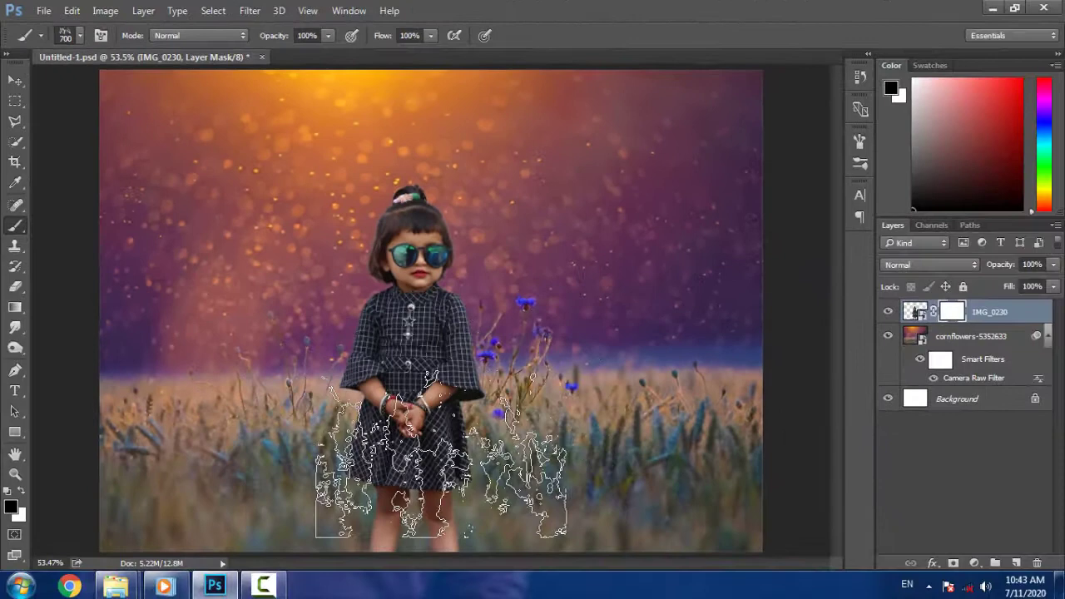
pyautogui.press('[')
pyautogui.press('[')
pyautogui.press('[')
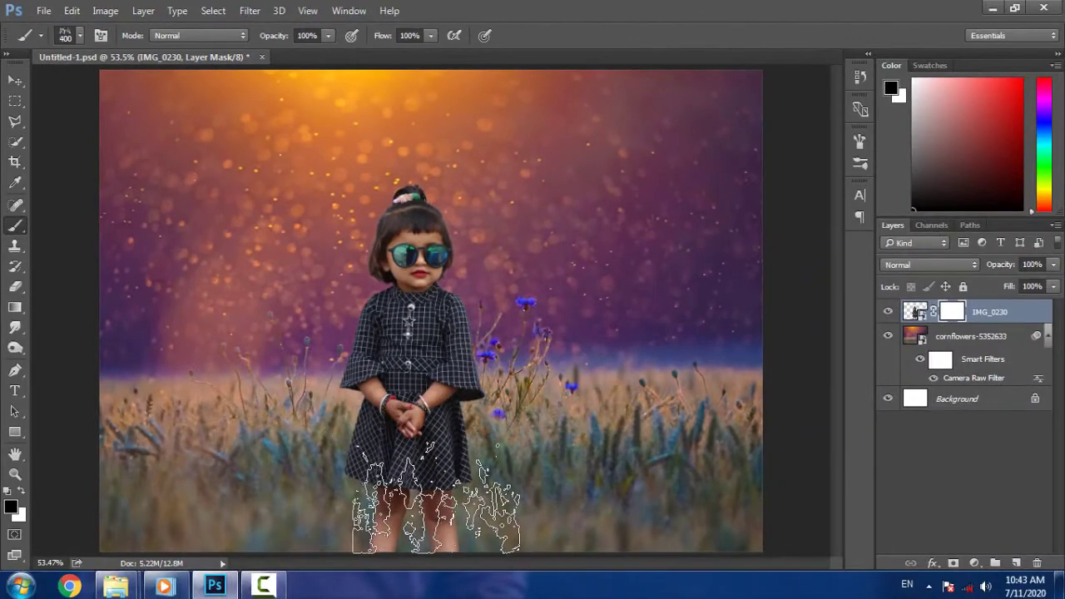
pyautogui.click(436, 499)
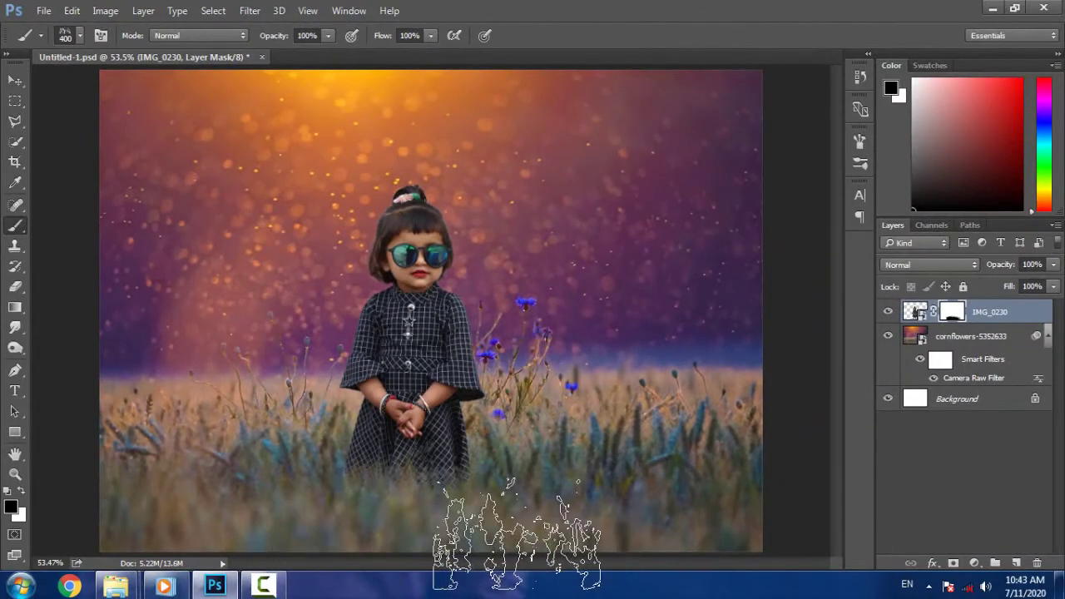
pyautogui.press('[')
pyautogui.press('[')
pyautogui.press('[')
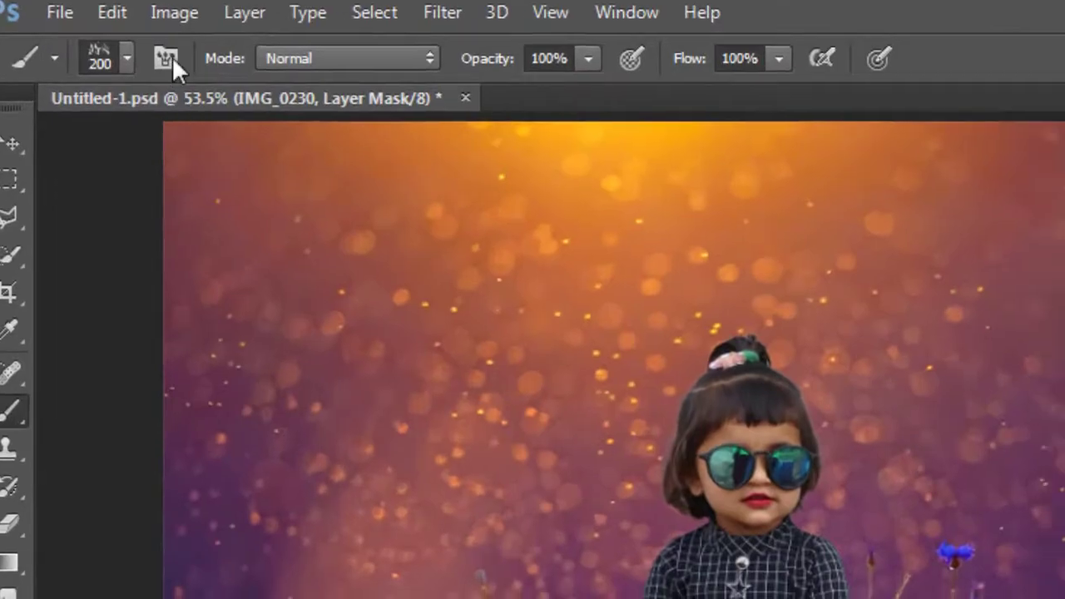
# Give the grass brush 100% spacing and Shape Dynamics, then save the file
pyautogui.click(156, 55)
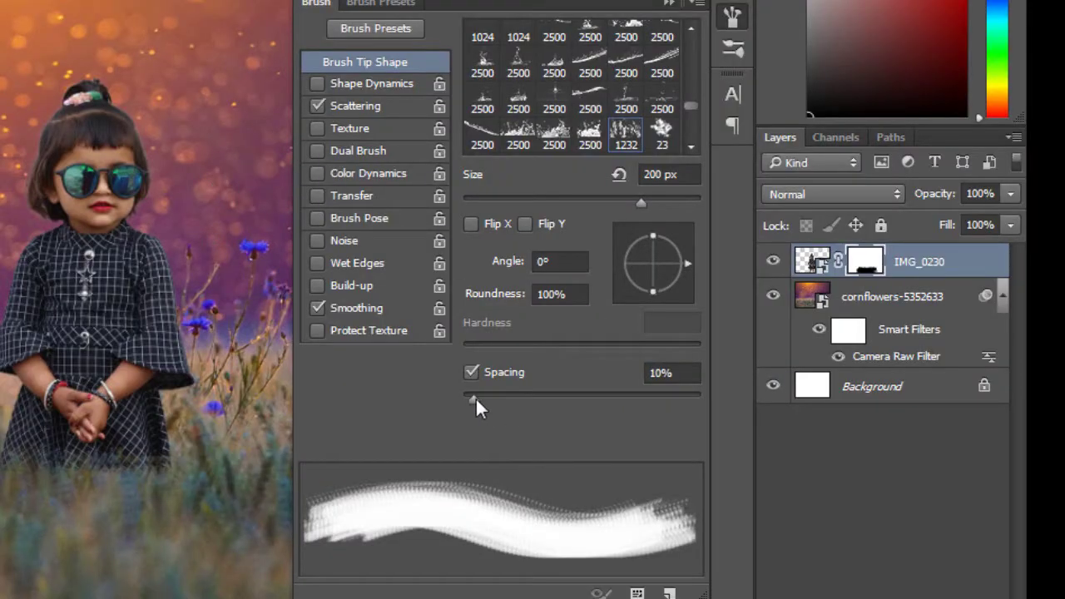
pyautogui.moveTo(474, 400); pyautogui.dragTo(581, 401)
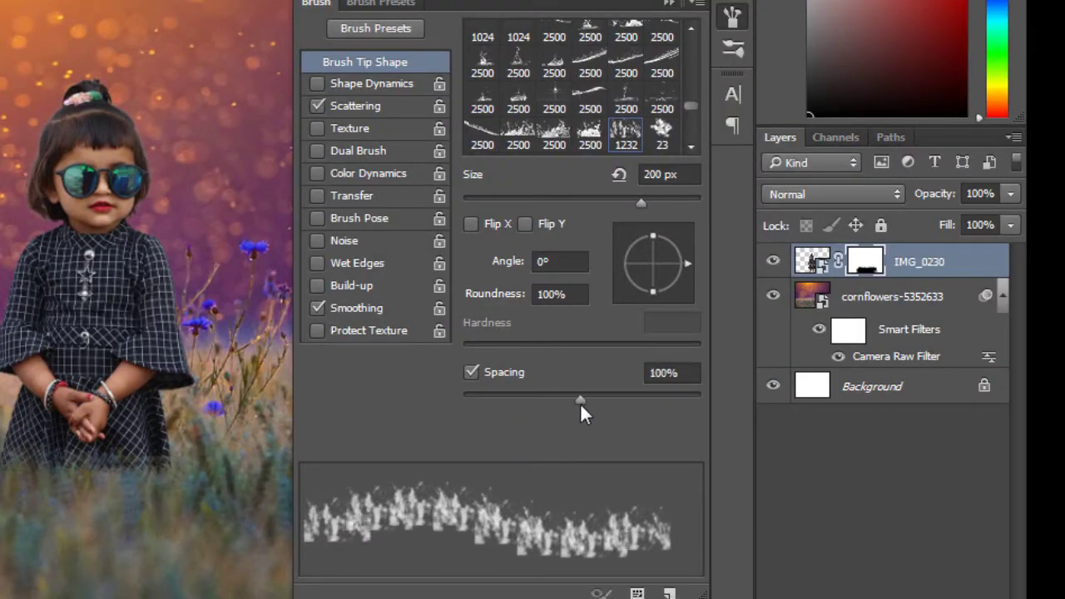
pyautogui.click(317, 84)
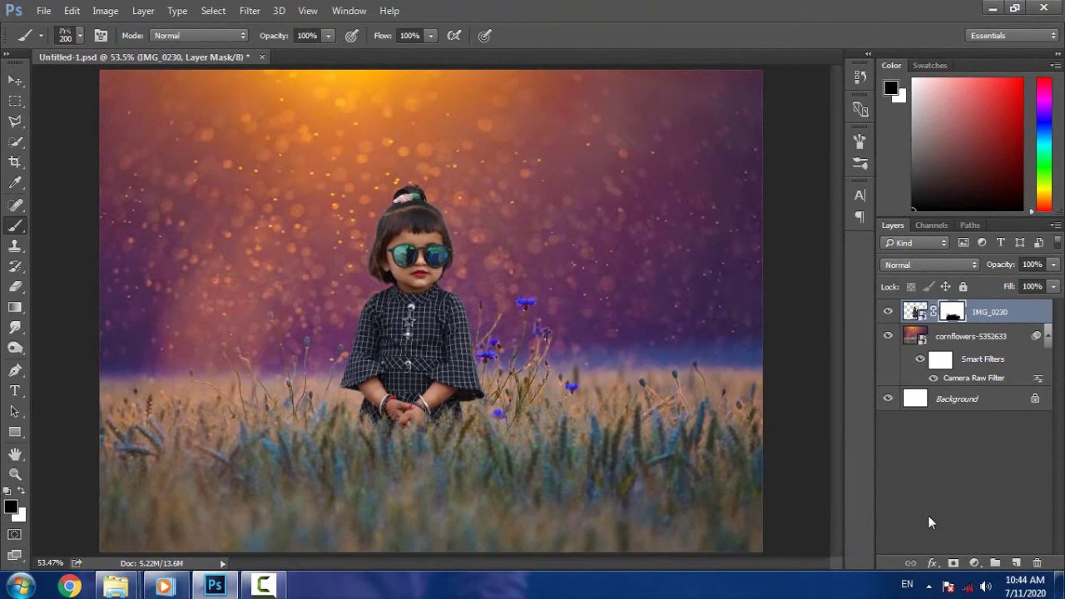
pyautogui.hotkey('ctrl', 's')
# Give the girl's pixels Camera Raw Clarity +44, Blacks −29, Shadows +38 and Exposure +0.55
pyautogui.click(914, 311)
pyautogui.press('e')
pyautogui.click(249, 10)
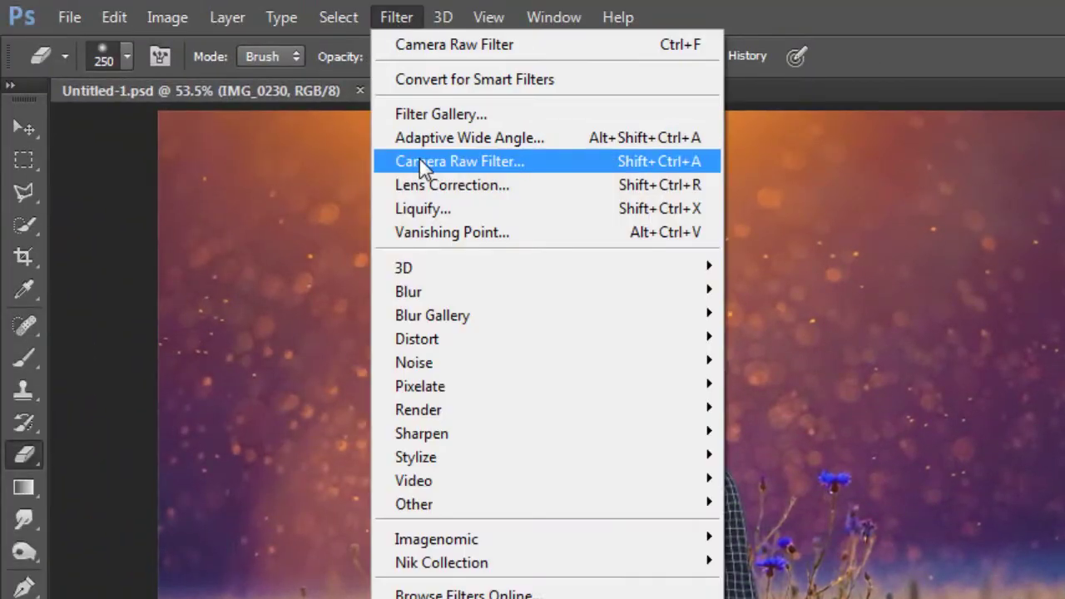
pyautogui.click(420, 160)
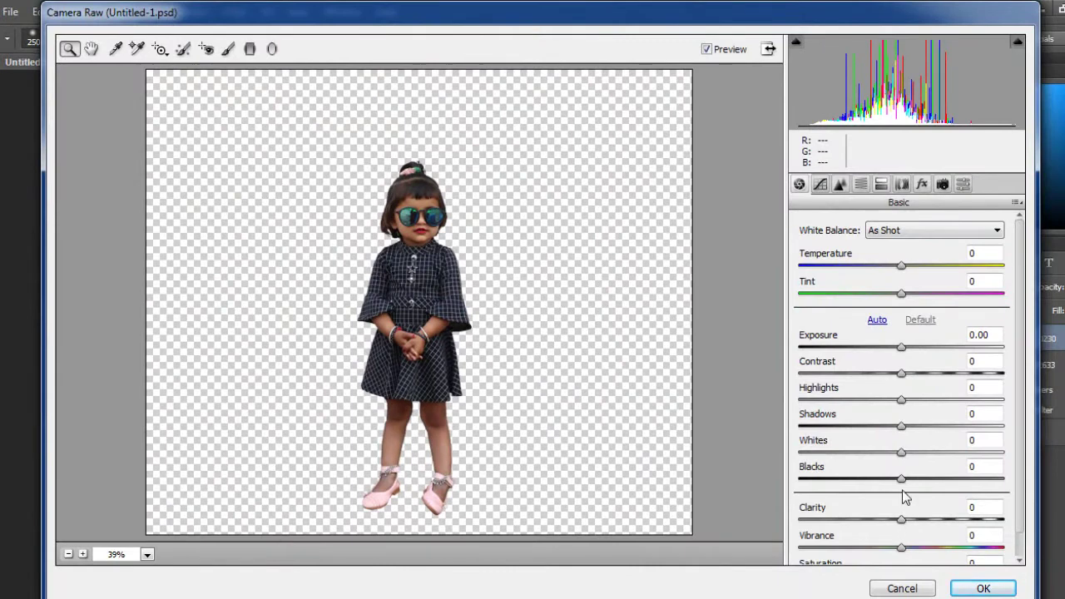
pyautogui.moveTo(902, 520); pyautogui.dragTo(949, 520)
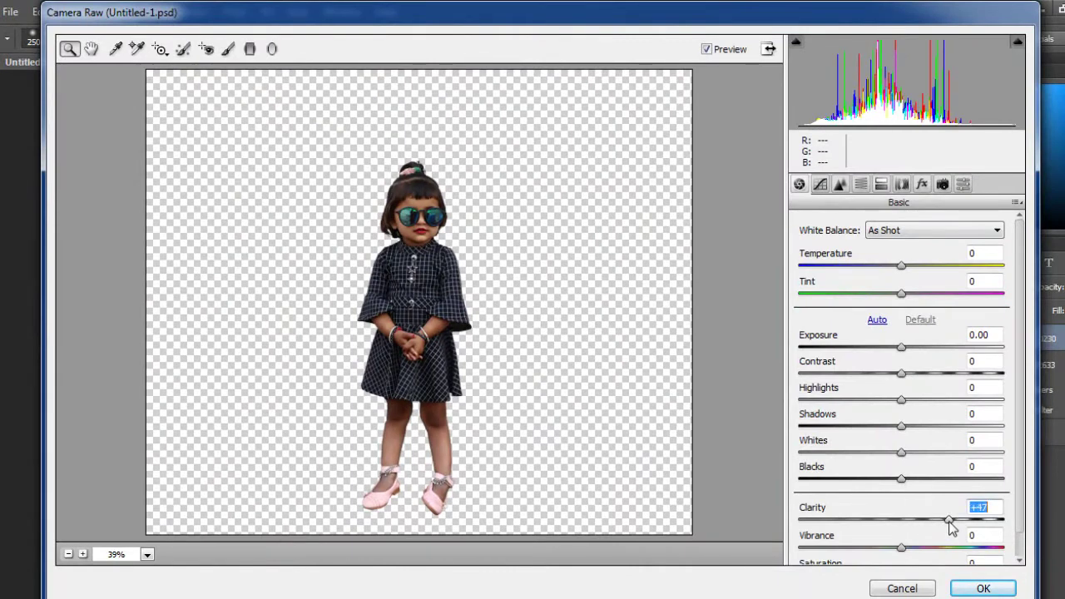
pyautogui.moveTo(901, 481)
pyautogui.mouseDown()
pyautogui.moveTo(867, 481)
pyautogui.moveTo(897, 473)
pyautogui.mouseUp()
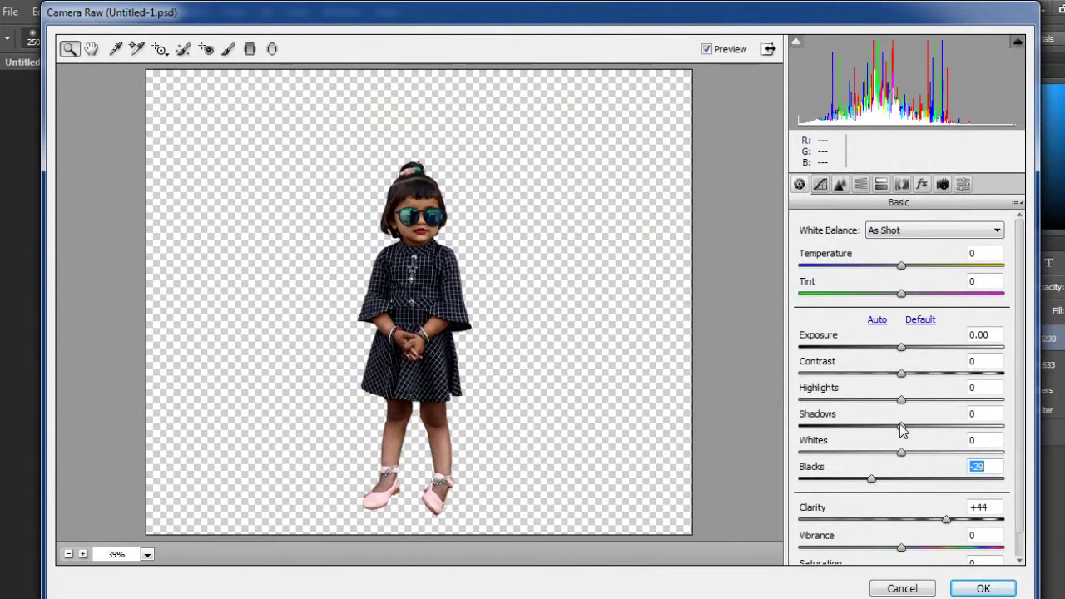
pyautogui.moveTo(903, 429); pyautogui.dragTo(970, 437)
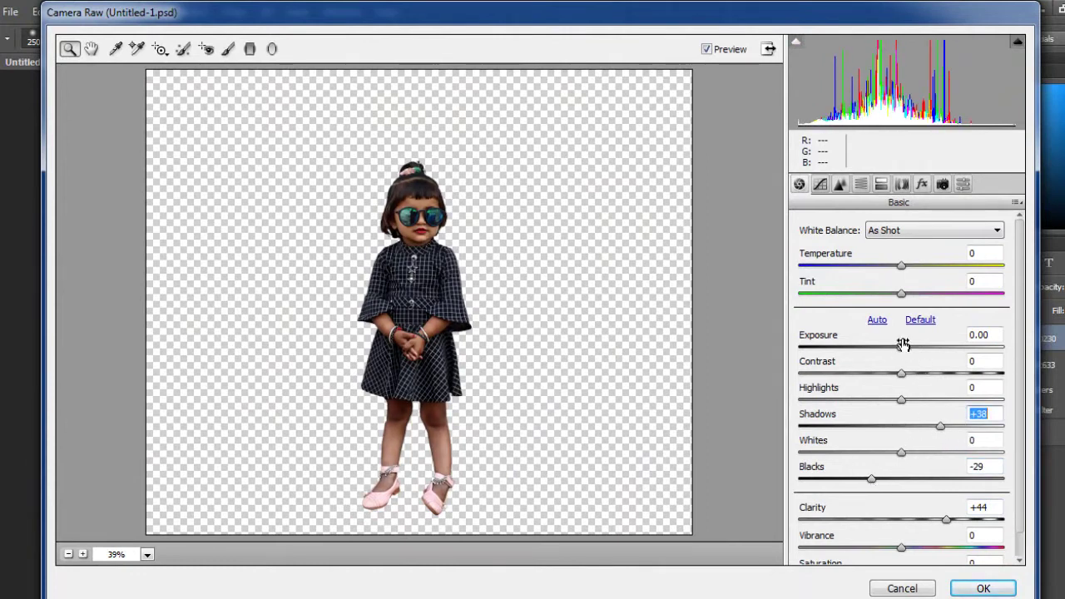
pyautogui.moveTo(901, 350); pyautogui.dragTo(913, 349)
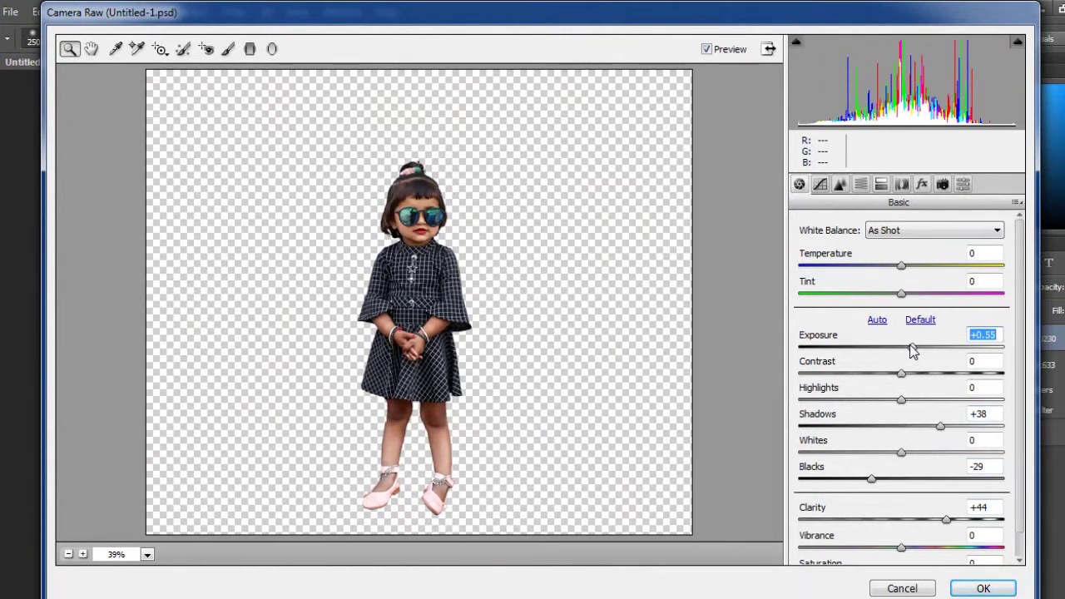
# Set HSL Oranges saturation −17 and luminance +23, then apply the Camera Raw filter
pyautogui.click(860, 185)
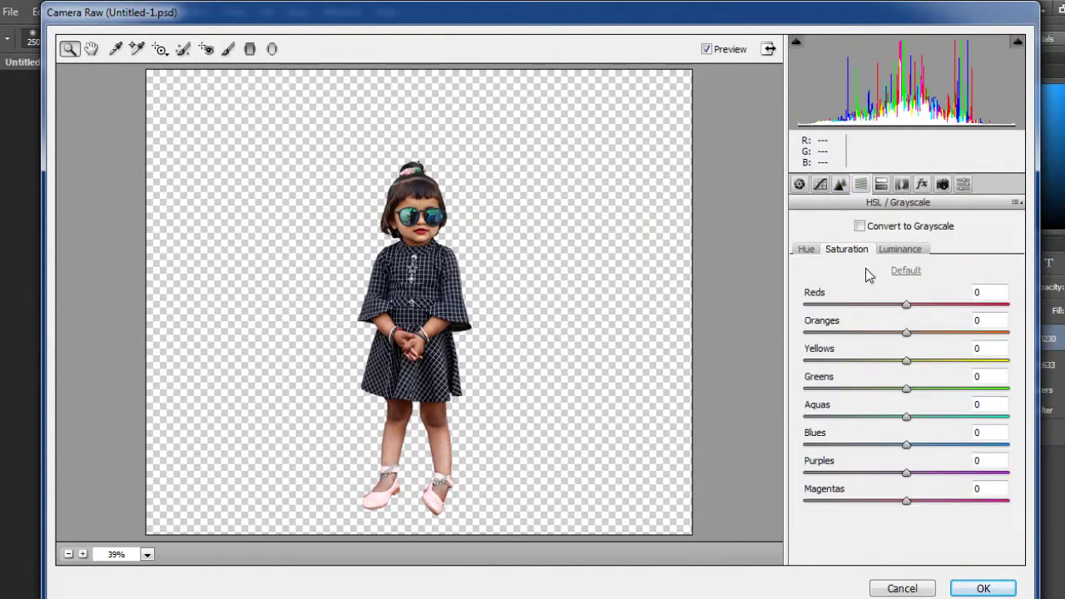
pyautogui.moveTo(909, 336); pyautogui.dragTo(889, 343)
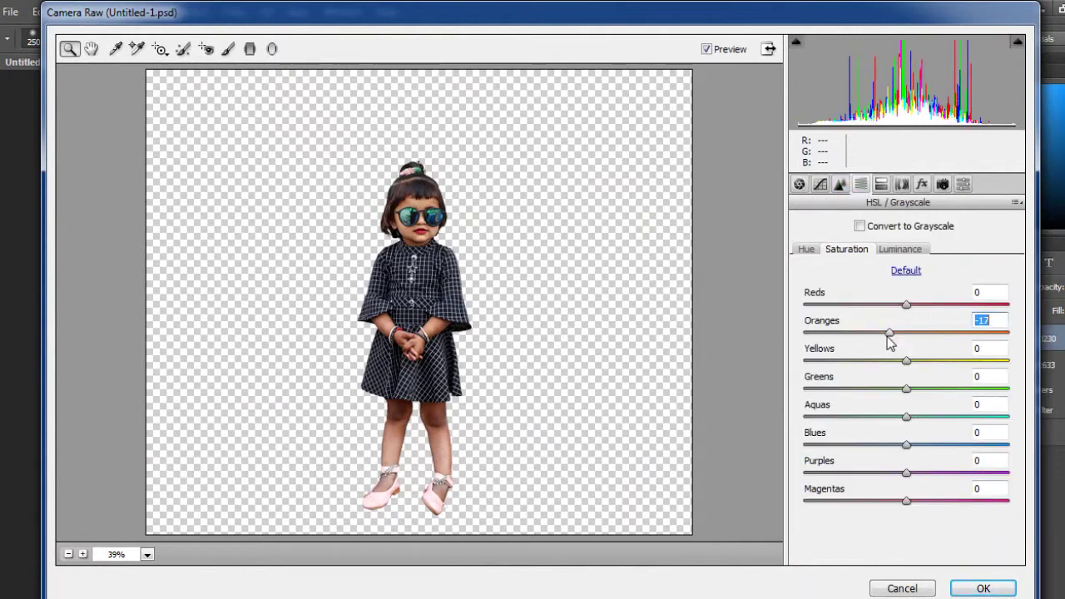
pyautogui.click(909, 251)
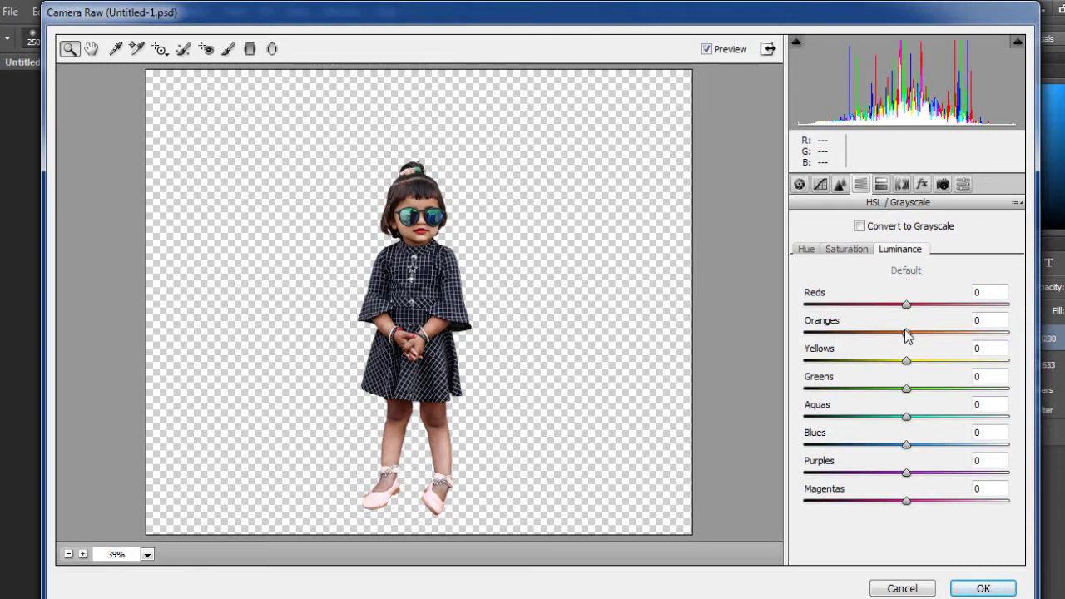
pyautogui.moveTo(907, 335)
pyautogui.mouseDown()
pyautogui.moveTo(940, 335)
pyautogui.moveTo(931, 347)
pyautogui.mouseUp()
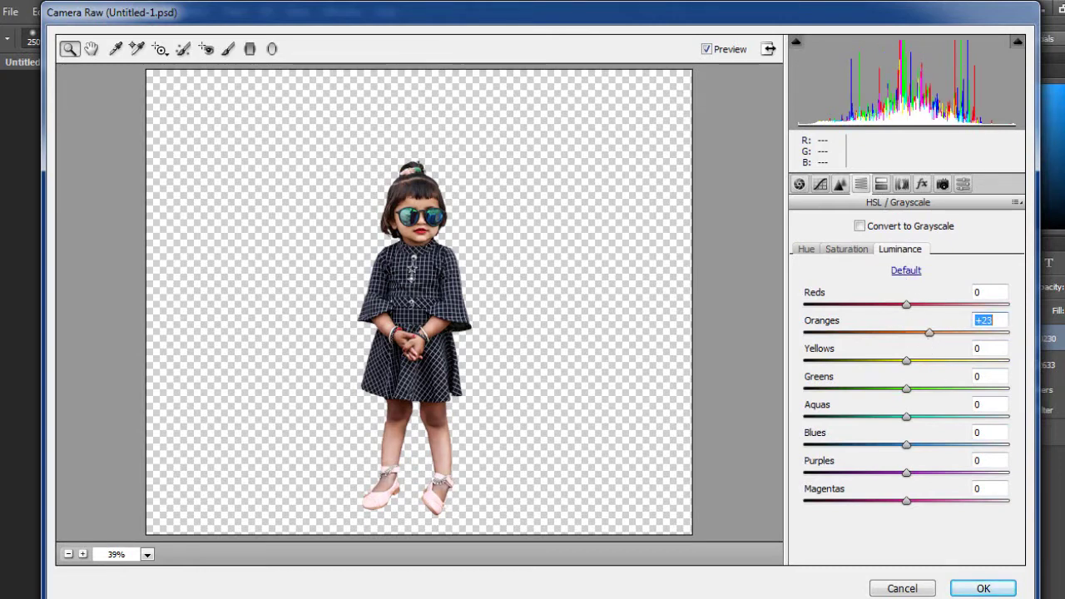
pyautogui.click(979, 589)
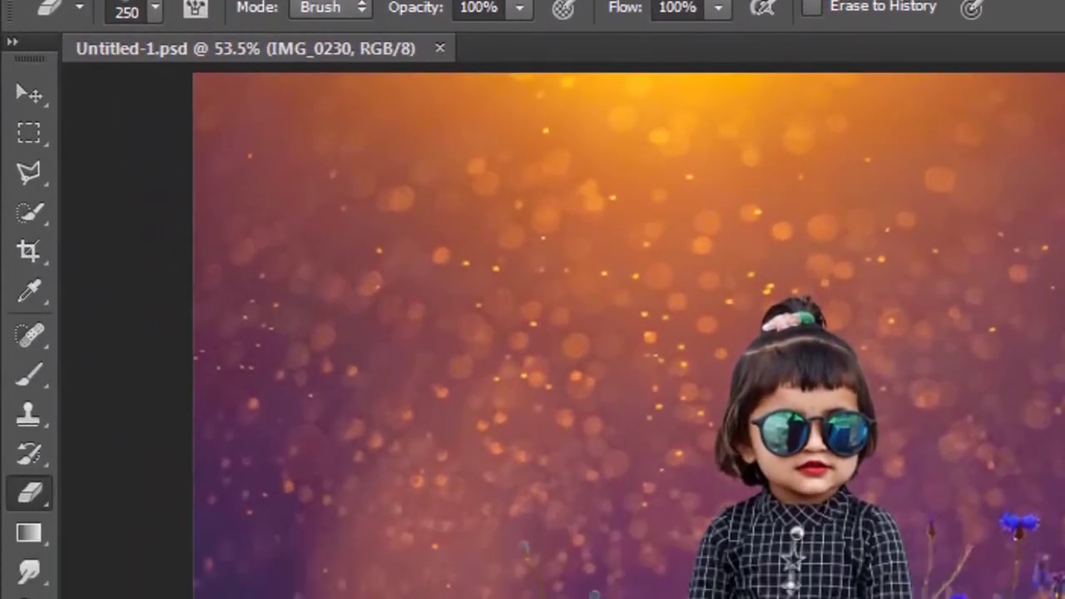
# Place the blue flower-bush image and convert it to a smart object
pyautogui.click(73, 20)
pyautogui.click(186, 287)
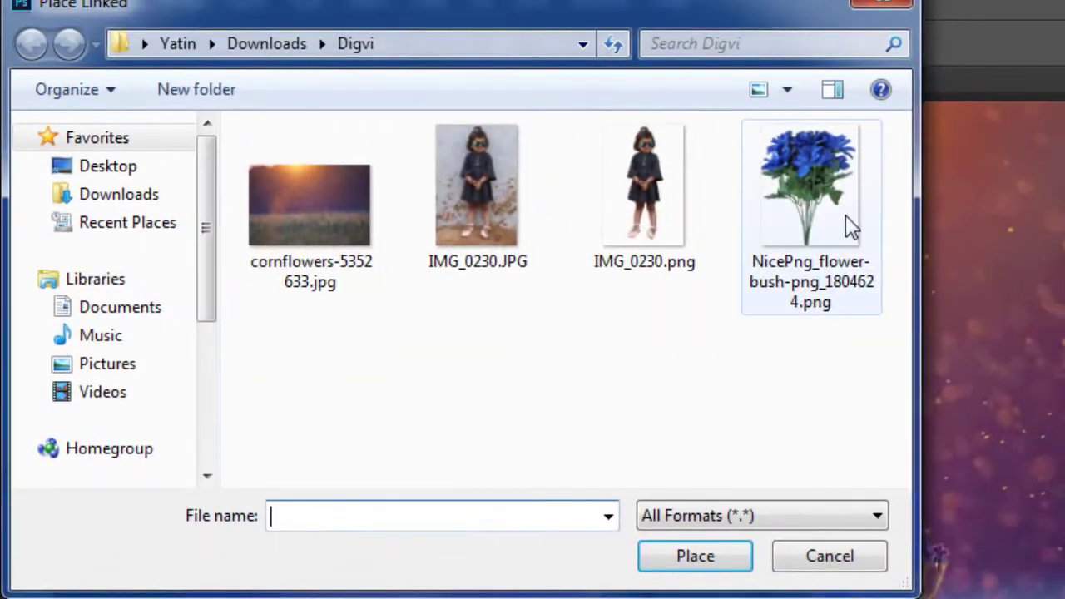
pyautogui.click(865, 121)
pyautogui.click(745, 454)
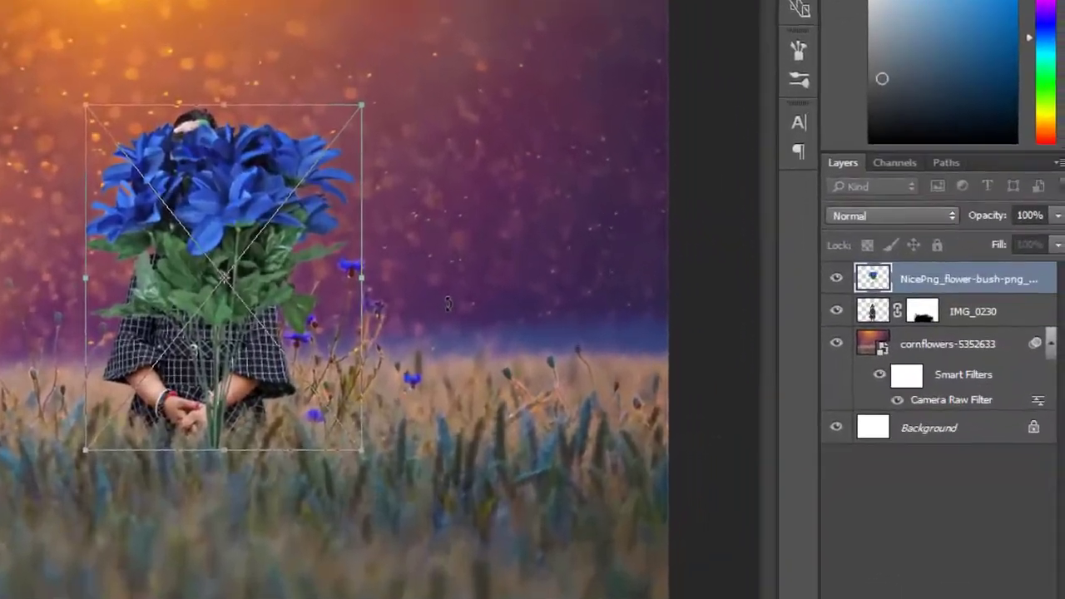
pyautogui.press('Return')
pyautogui.rightClick(899, 240)
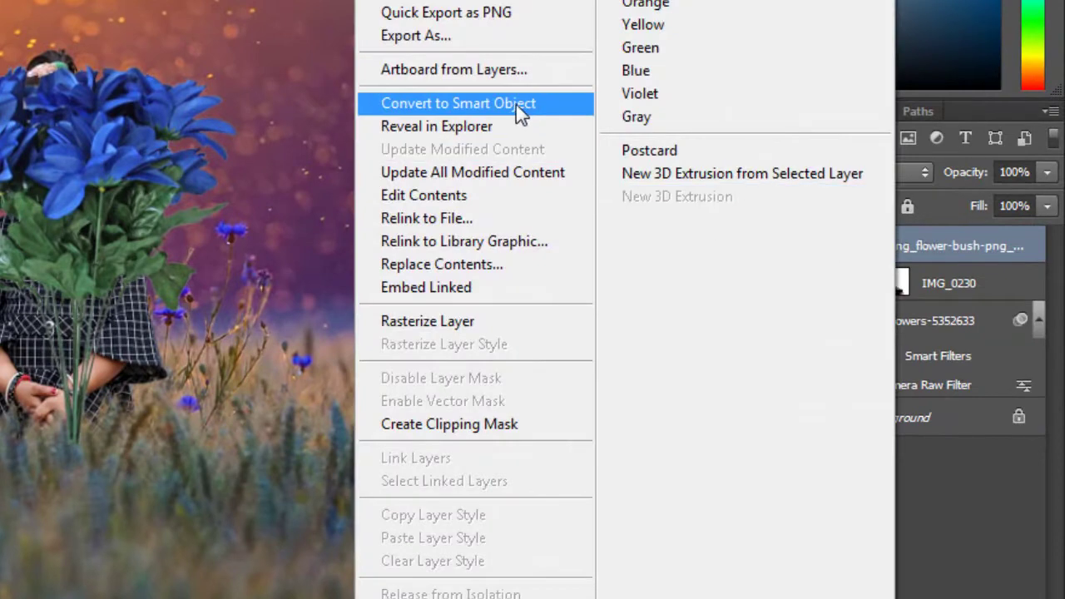
pyautogui.click(514, 103)
# Scale and narrow the bouquet down onto the girl's clasped hands
pyautogui.hotkey('ctrl', 't')
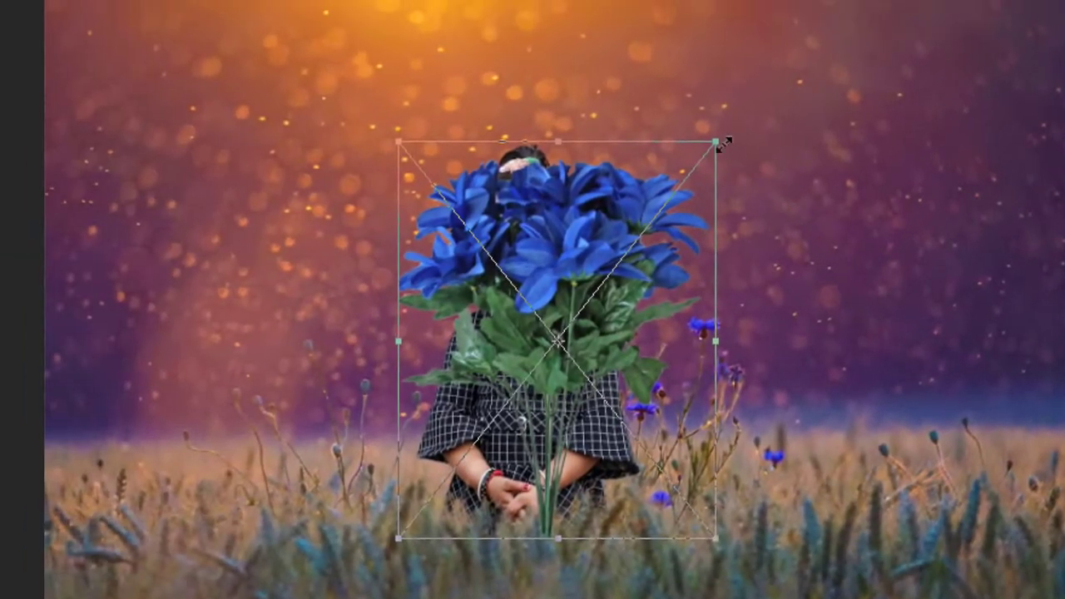
pyautogui.moveTo(719, 142); pyautogui.dragTo(630, 248)
pyautogui.moveTo(597, 332); pyautogui.dragTo(568, 433)
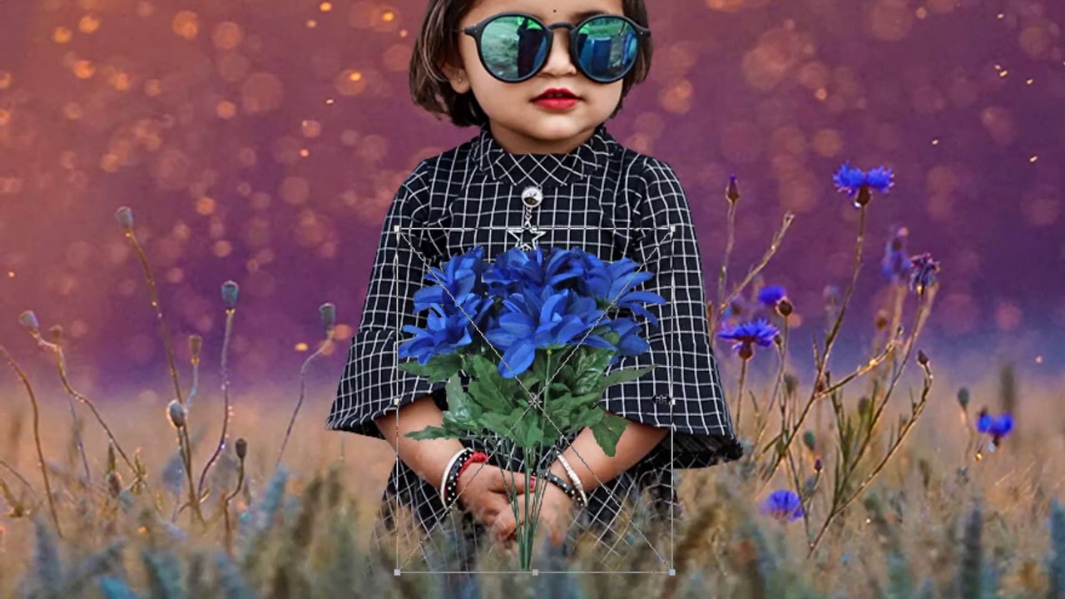
pyautogui.moveTo(672, 403); pyautogui.dragTo(639, 403)
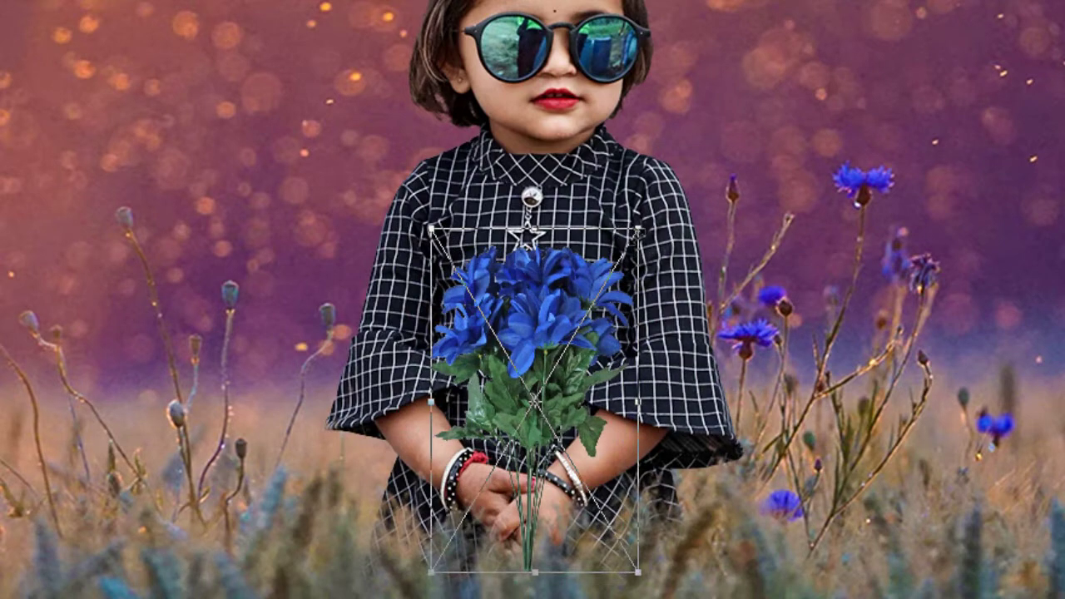
pyautogui.moveTo(639, 572); pyautogui.dragTo(612, 541)
pyautogui.moveTo(536, 342); pyautogui.dragTo(522, 345)
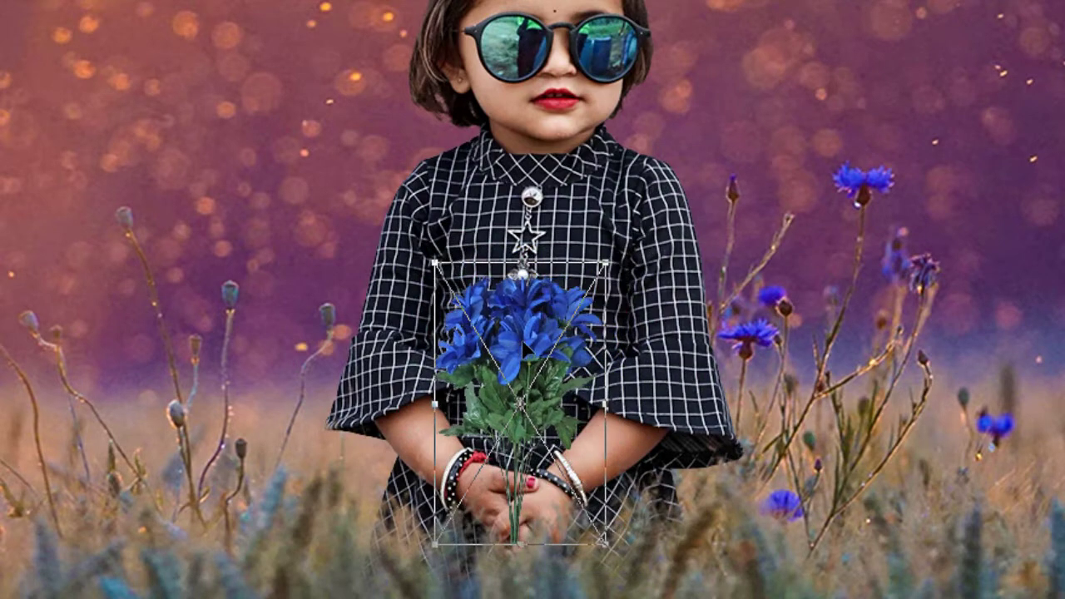
pyautogui.press('Return')
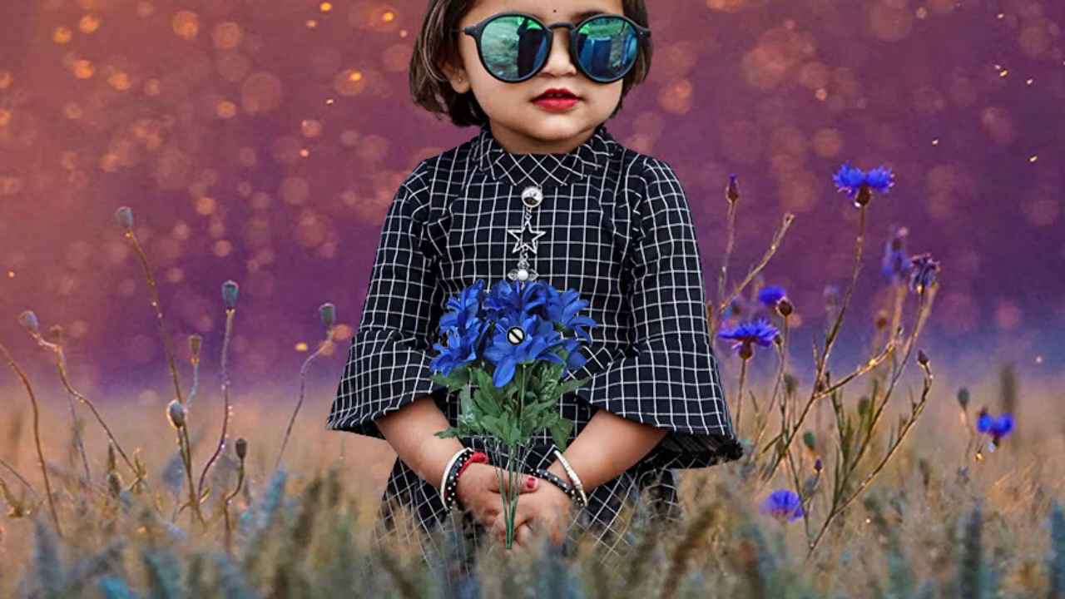
# Rasterize the bouquet, shrink it further and nudge it into the girl's hands
pyautogui.click(516, 336)
pyautogui.click(630, 231)
pyautogui.moveTo(536, 416); pyautogui.dragTo(536, 441)
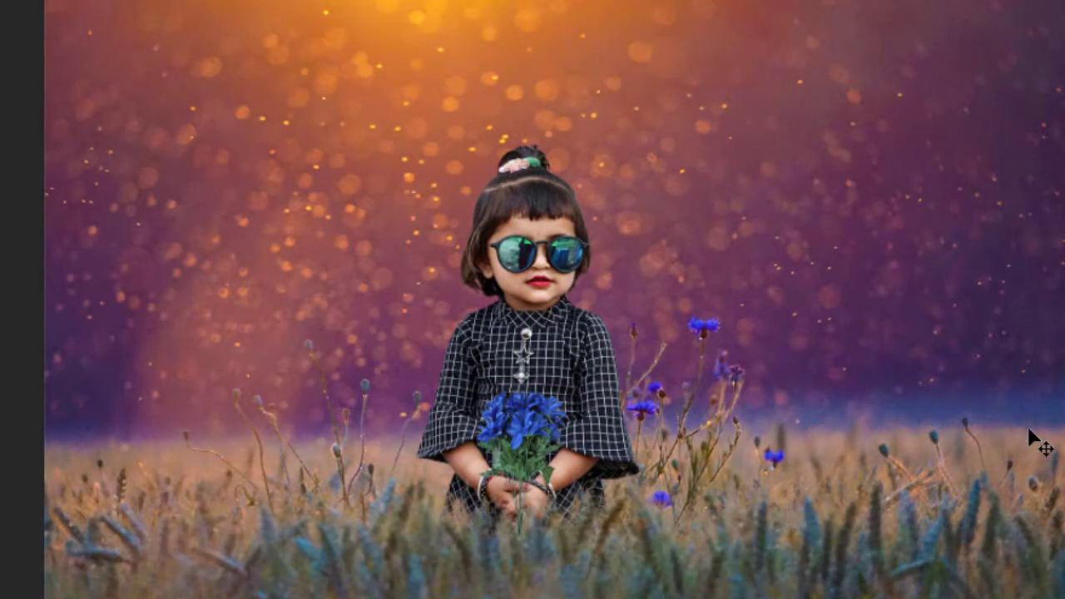
pyautogui.hotkey('ctrl', 't')
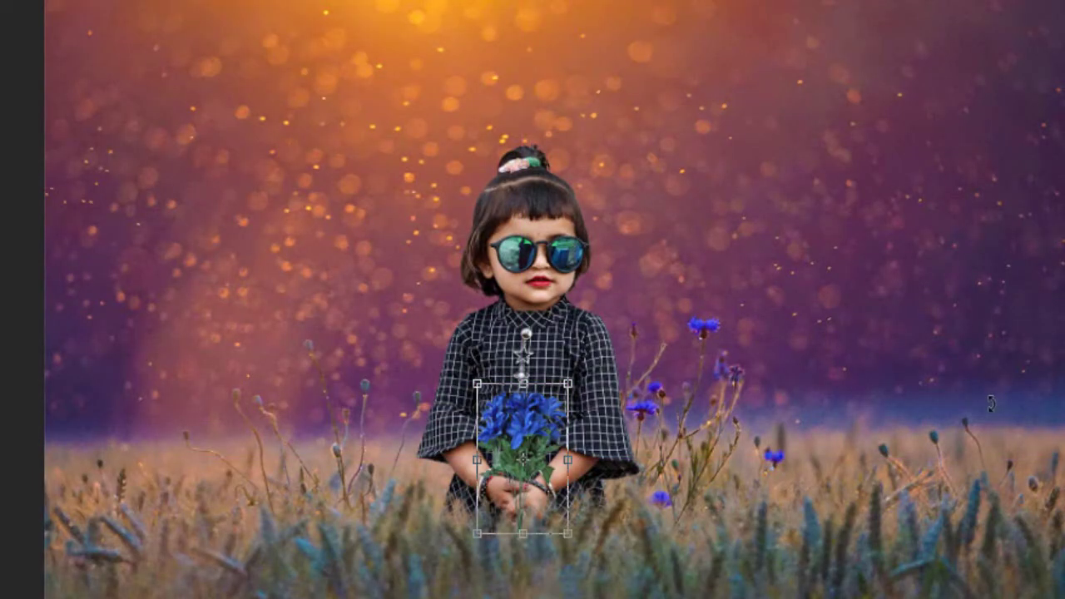
pyautogui.moveTo(567, 383); pyautogui.dragTo(557, 400)
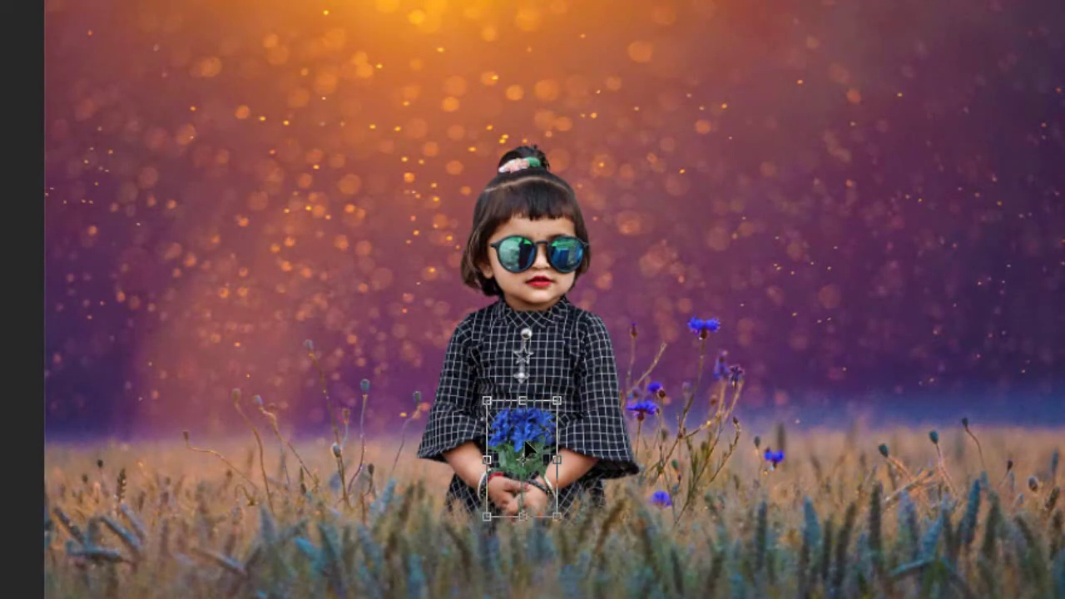
pyautogui.press('Return')
pyautogui.moveTo(527, 449)
pyautogui.mouseDown()
pyautogui.moveTo(514, 467)
pyautogui.moveTo(521, 491)
pyautogui.mouseUp()
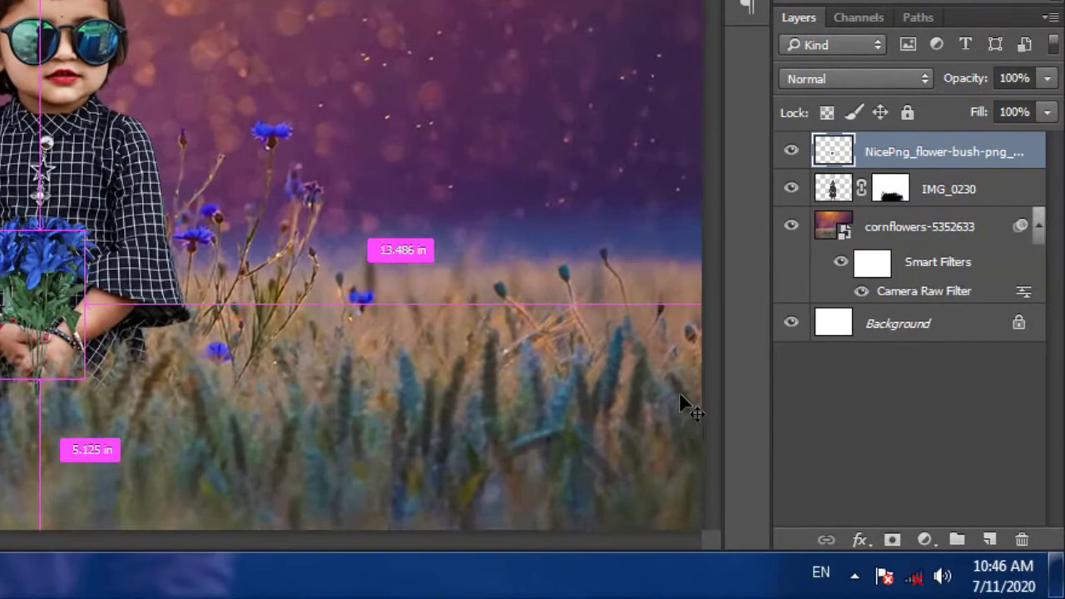
# Nudge the bouquet into place and rotate it about 1.2 degrees
pyautogui.scroll(3, 680, 404)
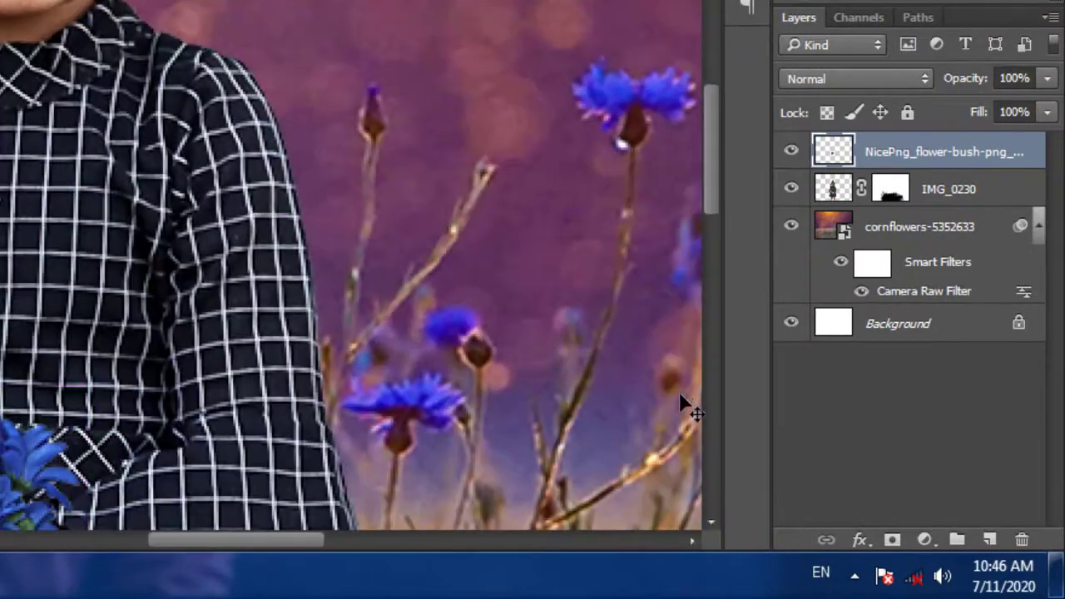
pyautogui.moveTo(474, 406); pyautogui.dragTo(539, 17)
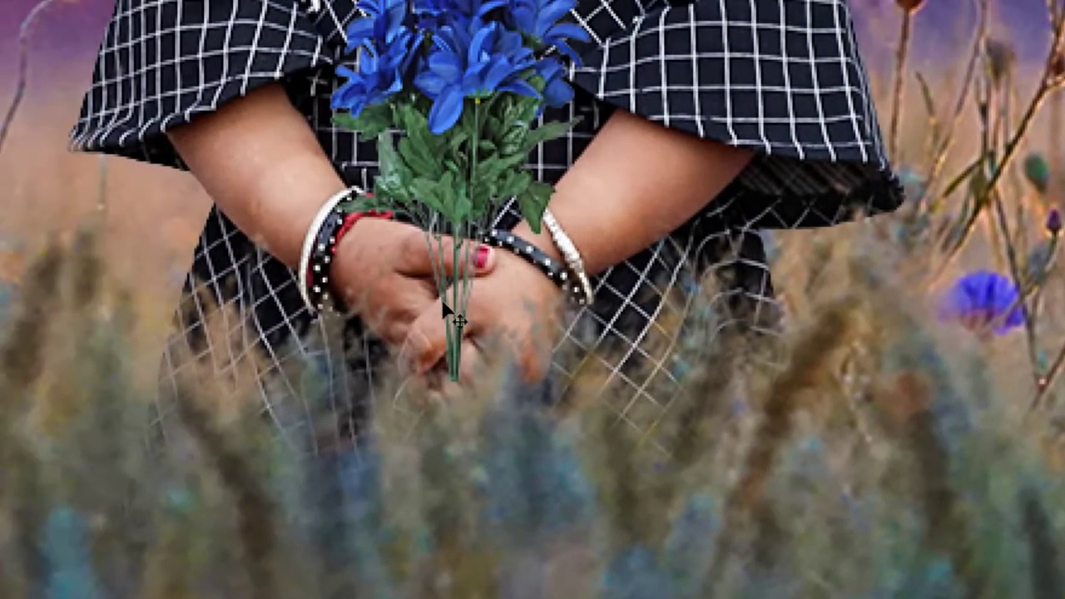
pyautogui.moveTo(454, 314)
pyautogui.mouseDown()
pyautogui.moveTo(445, 322)
pyautogui.moveTo(441, 305)
pyautogui.mouseUp()
pyautogui.hotkey('ctrl', 't')
pyautogui.moveTo(618, 377); pyautogui.dragTo(614, 392)
pyautogui.press('Return')
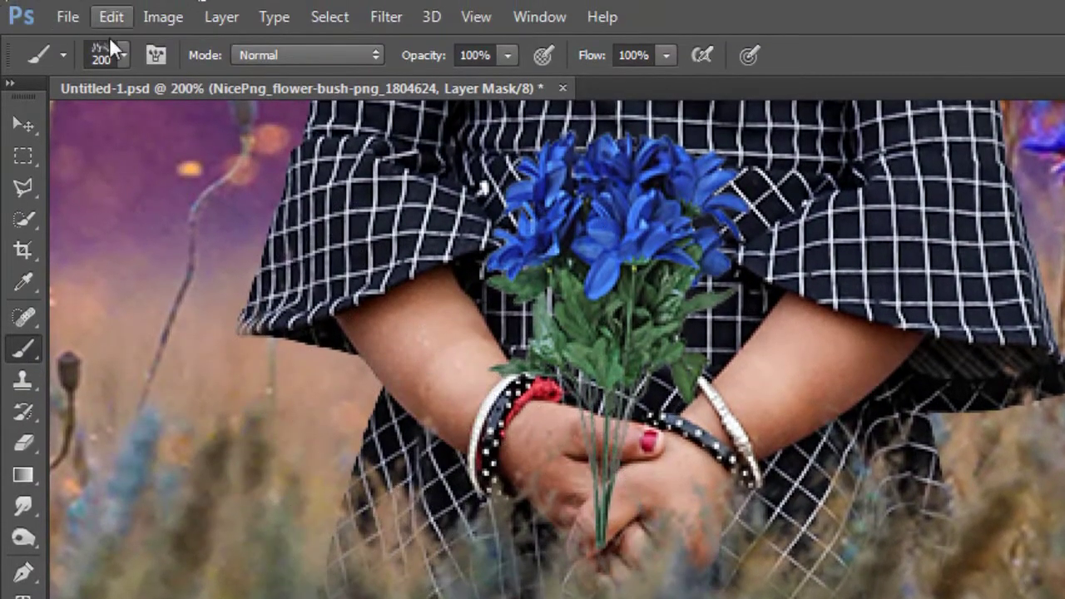
# Select a small Soft Round brush for masking the stems, then save the document
pyautogui.click(123, 55)
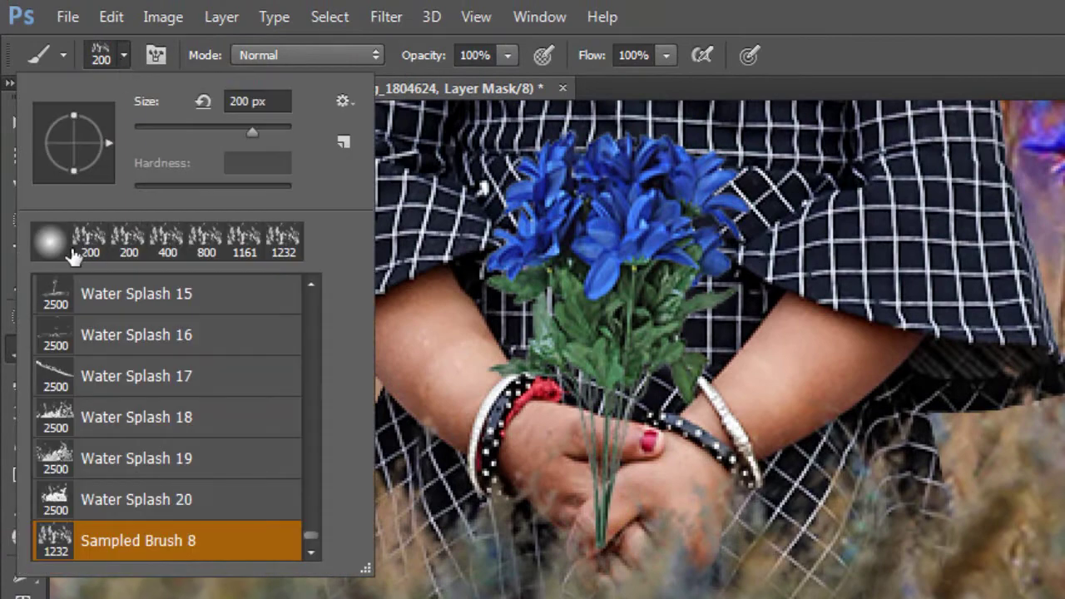
pyautogui.scroll(10, 166, 380)
pyautogui.click(142, 280)
pyautogui.press('Return')
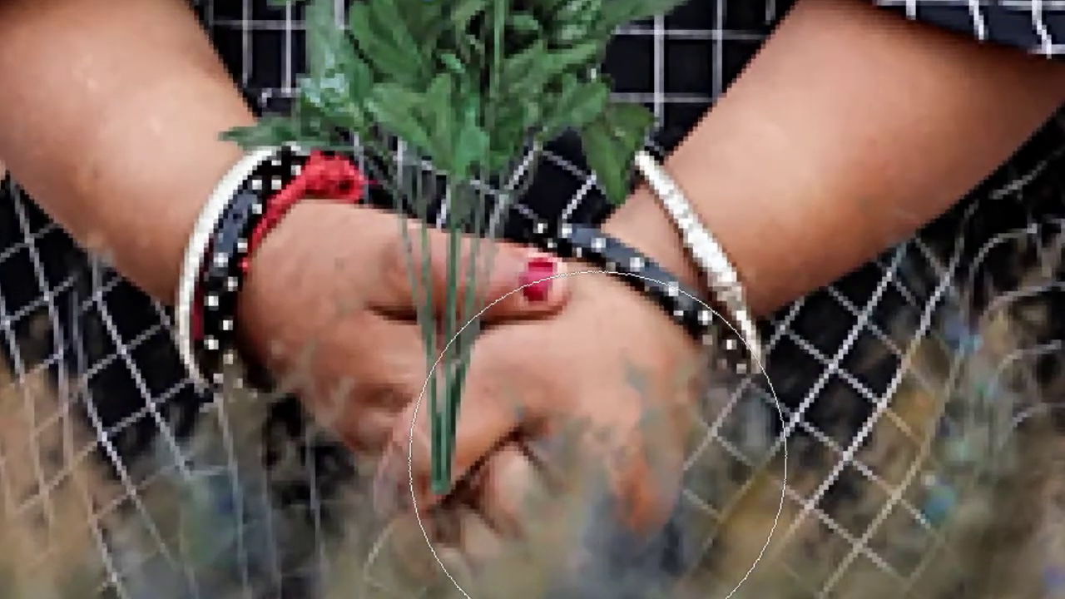
pyautogui.press('[')
pyautogui.press('[')
pyautogui.press('[')
pyautogui.press('[')
pyautogui.press('[')
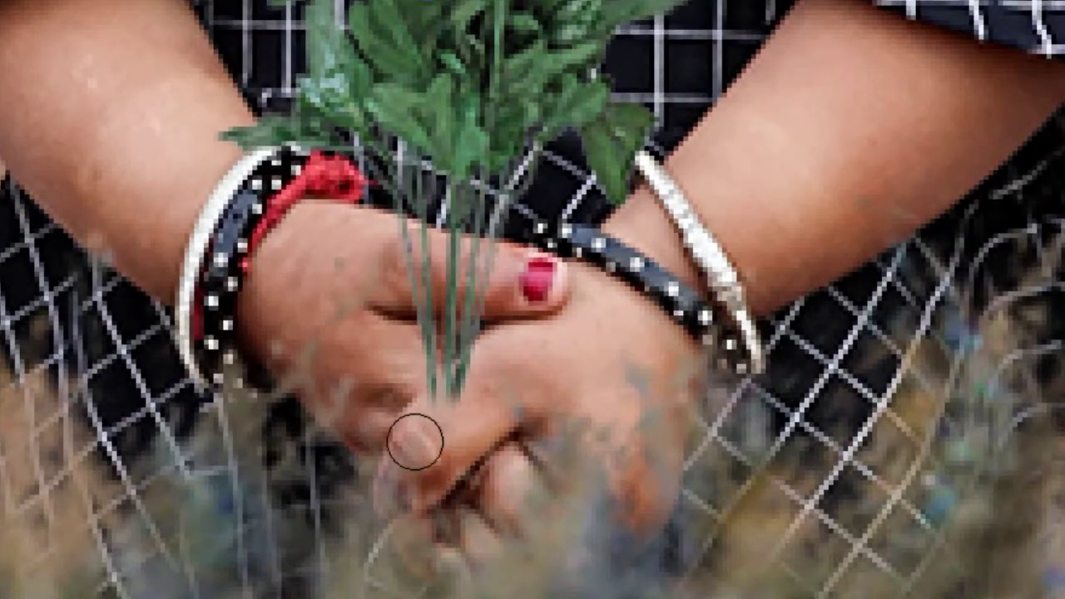
pyautogui.press('[')
pyautogui.press('[')
pyautogui.press('[')
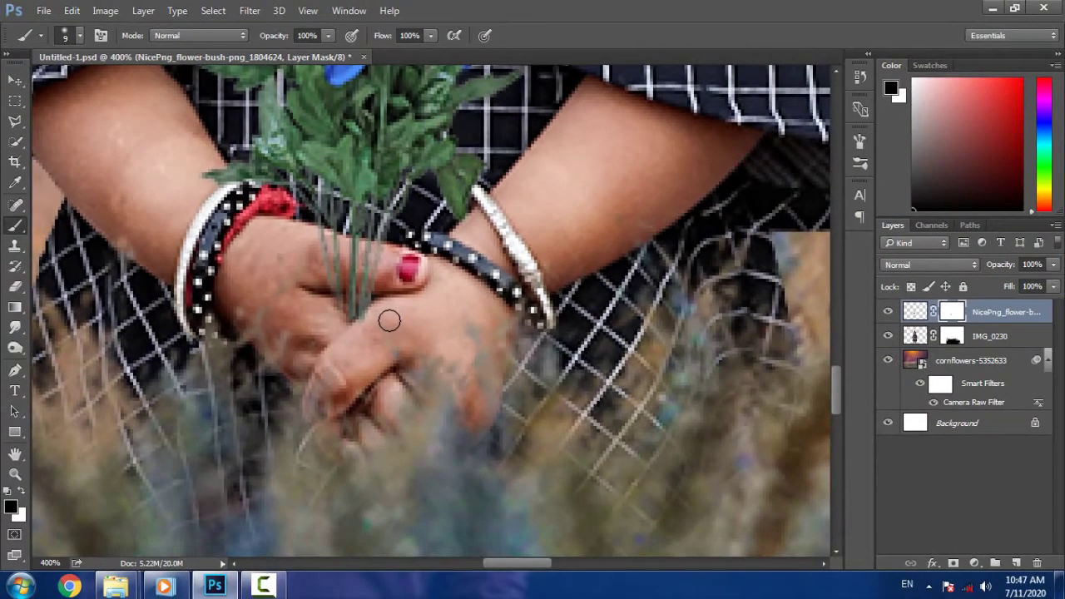
pyautogui.hotkey('ctrl', 's')
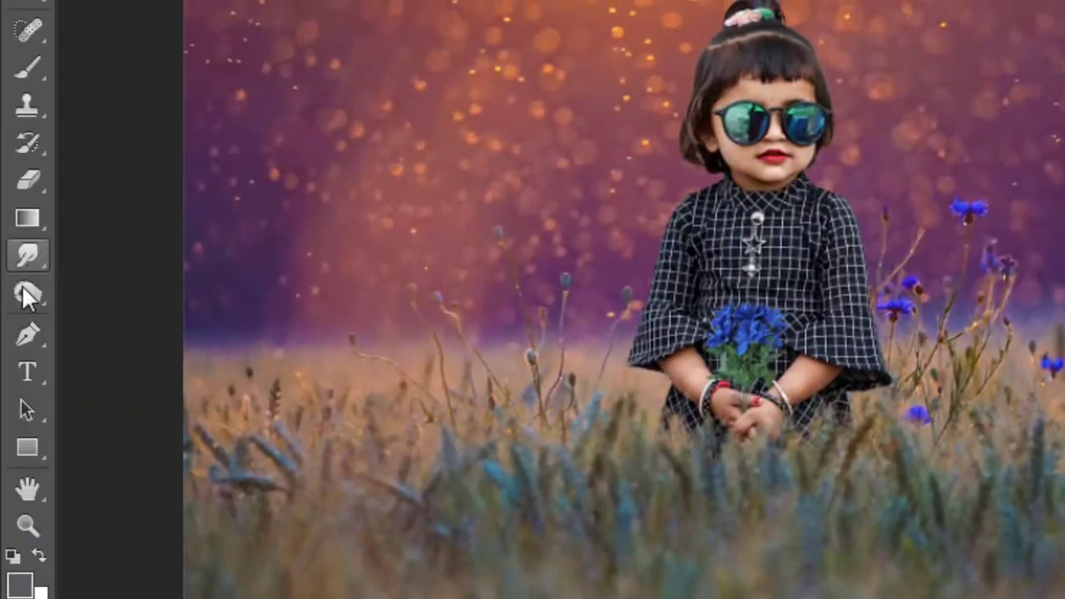
# Switch to the Smudge Tool at 15% strength with a smudge brush preset
pyautogui.rightClick(24, 285)
pyautogui.rightClick(29, 260)
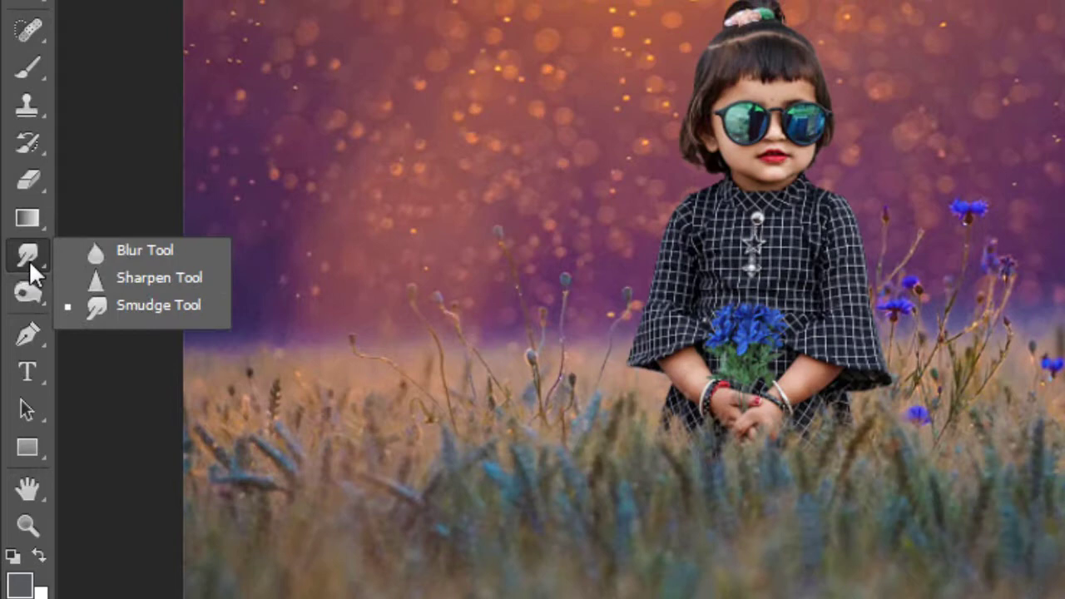
pyautogui.click(122, 307)
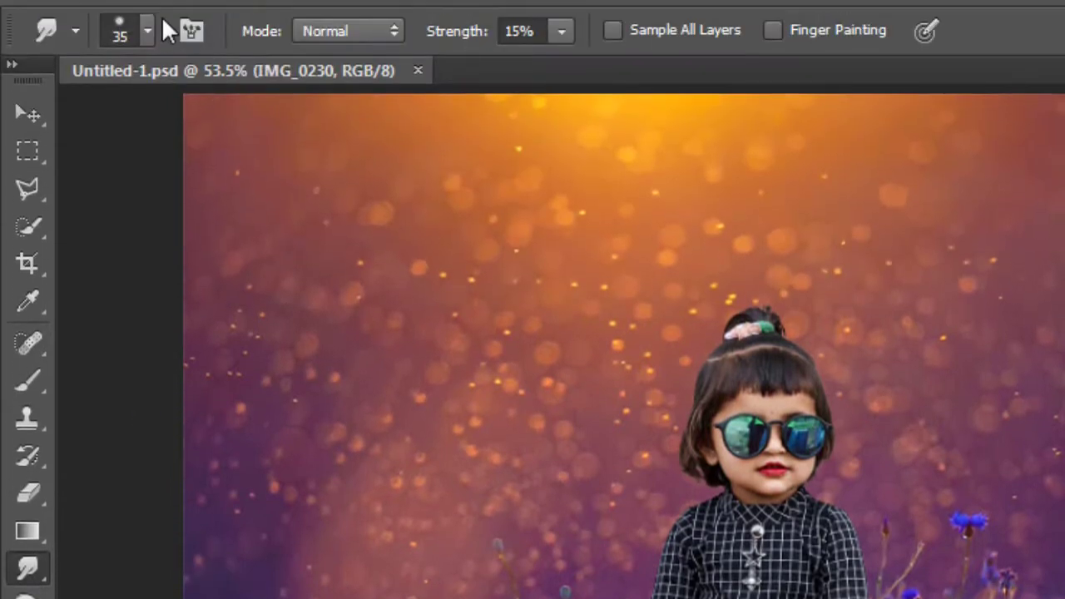
pyautogui.click(138, 33)
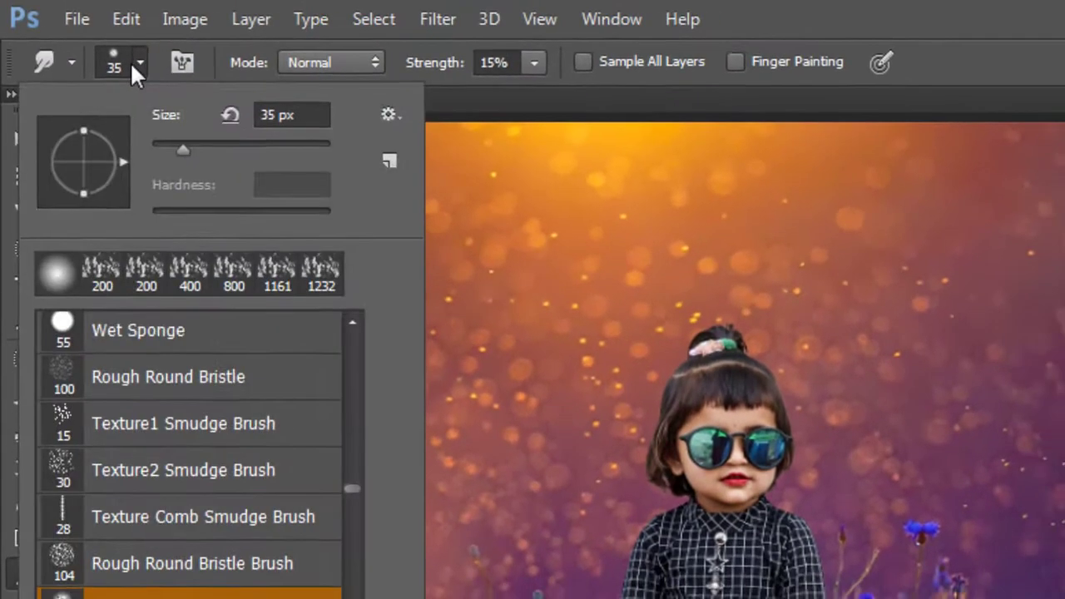
pyautogui.click(142, 563)
pyautogui.click(690, 148)
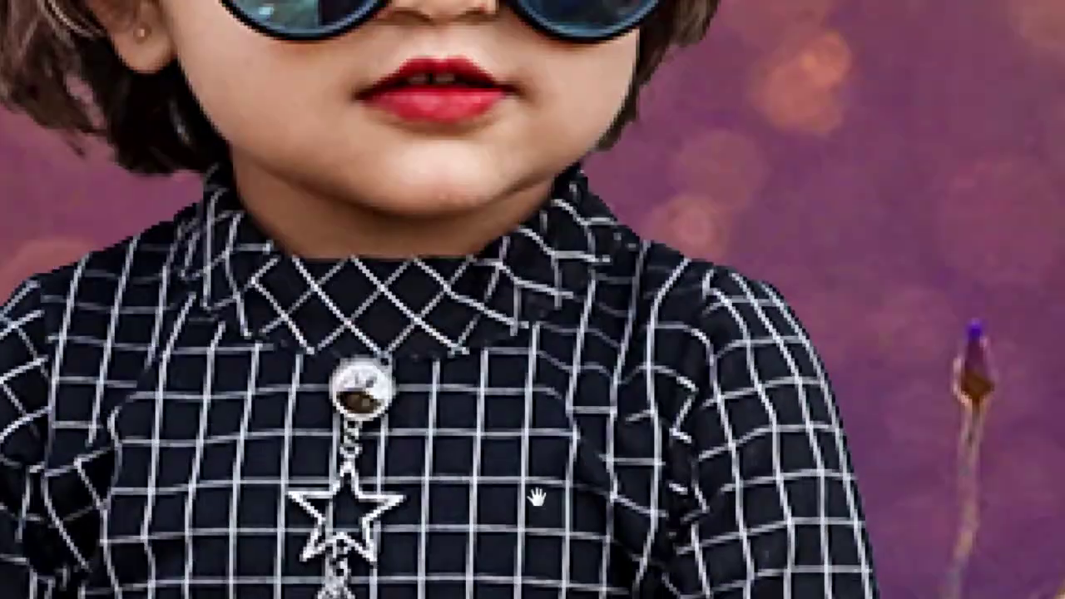
# Zoom in to smudge the girl's face and arm edges, then fit the image on screen
pyautogui.moveTo(536, 497); pyautogui.dragTo(633, 598)
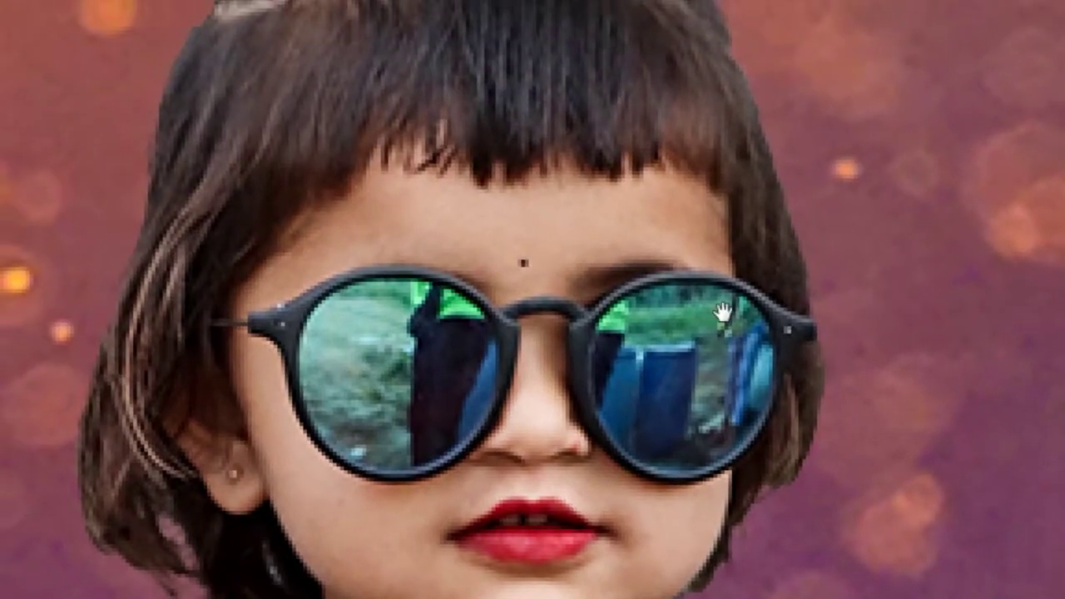
pyautogui.hotkey('ctrl', '+')
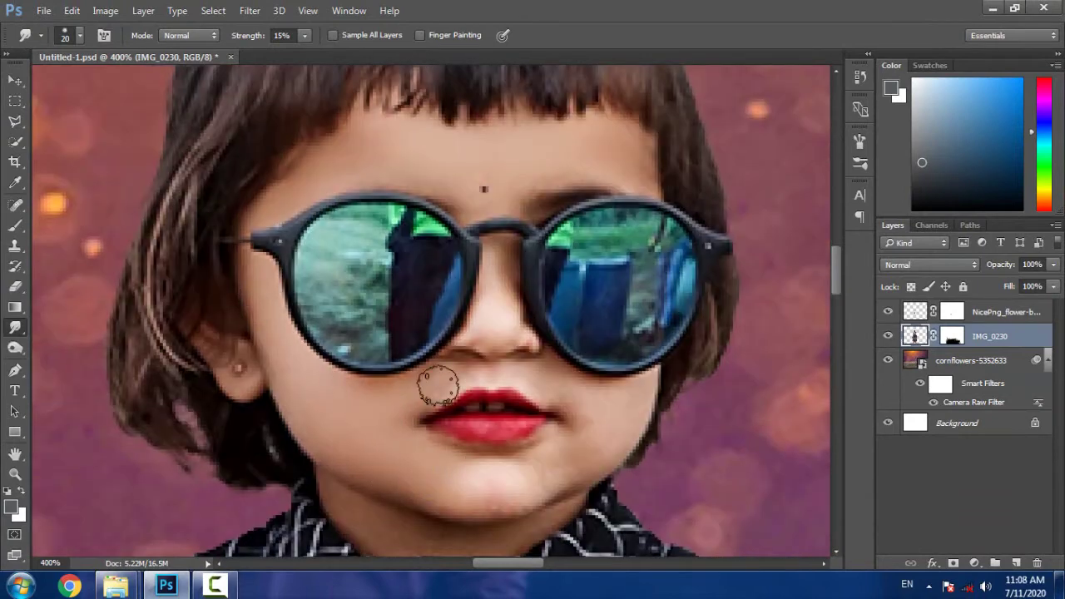
pyautogui.hotkey('ctrl', '+')
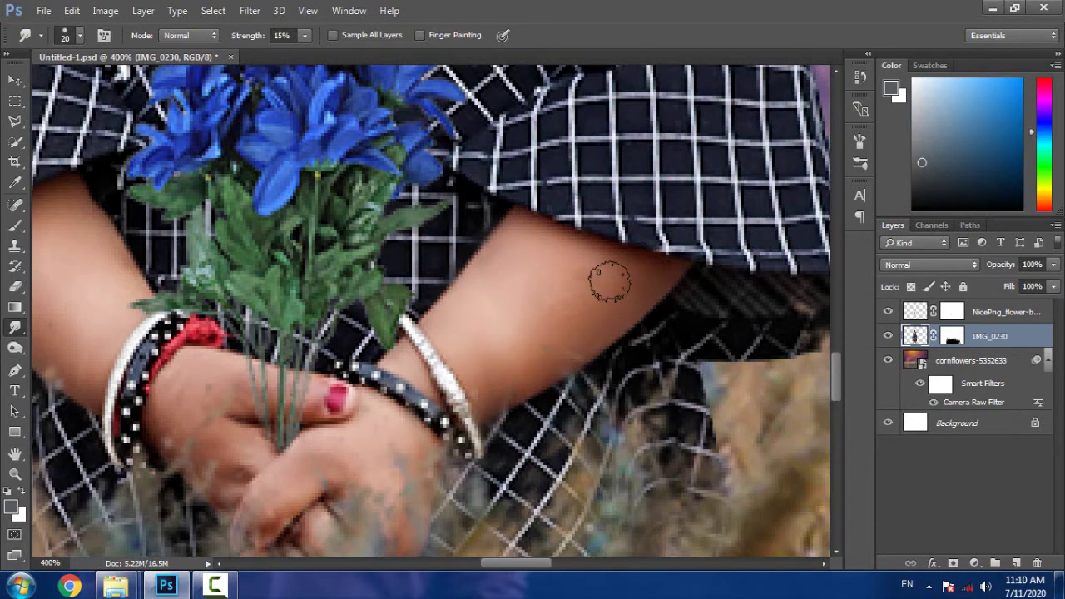
pyautogui.hotkey('ctrl', '0')
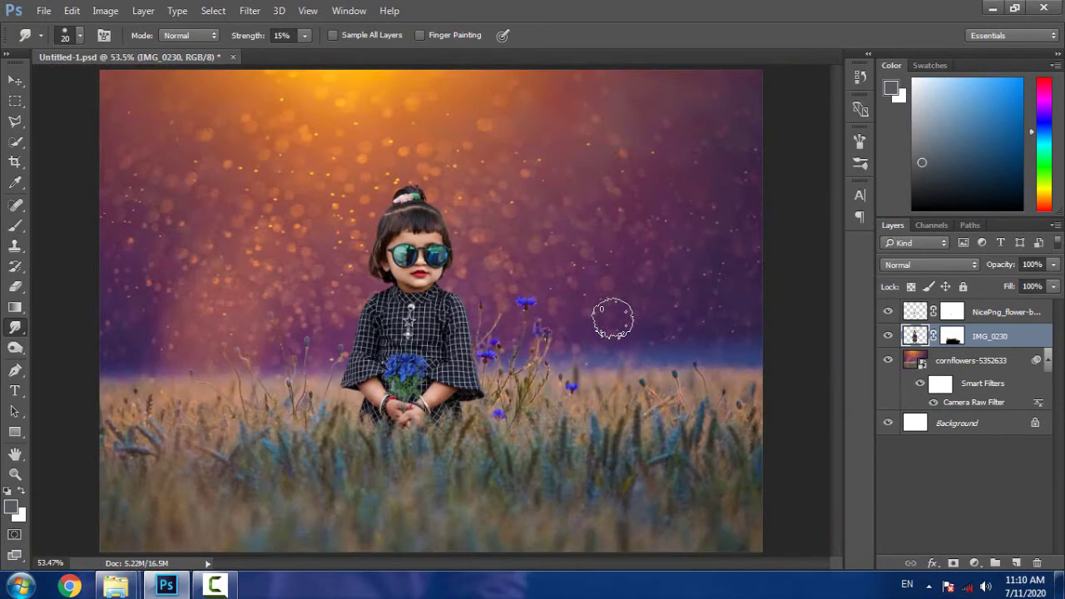
# Save the composite and select the flower-bush and IMG_0230 layers together for transforming
pyautogui.hotkey('ctrl', 's')
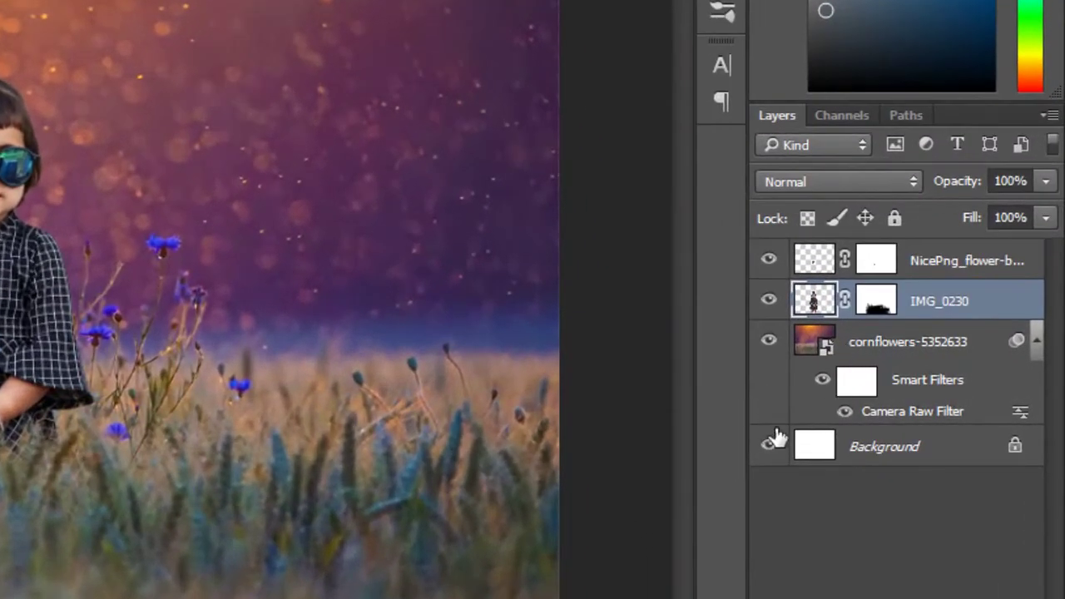
pyautogui.keyDown('ctrl'); pyautogui.click(948, 275); pyautogui.keyUp('ctrl')
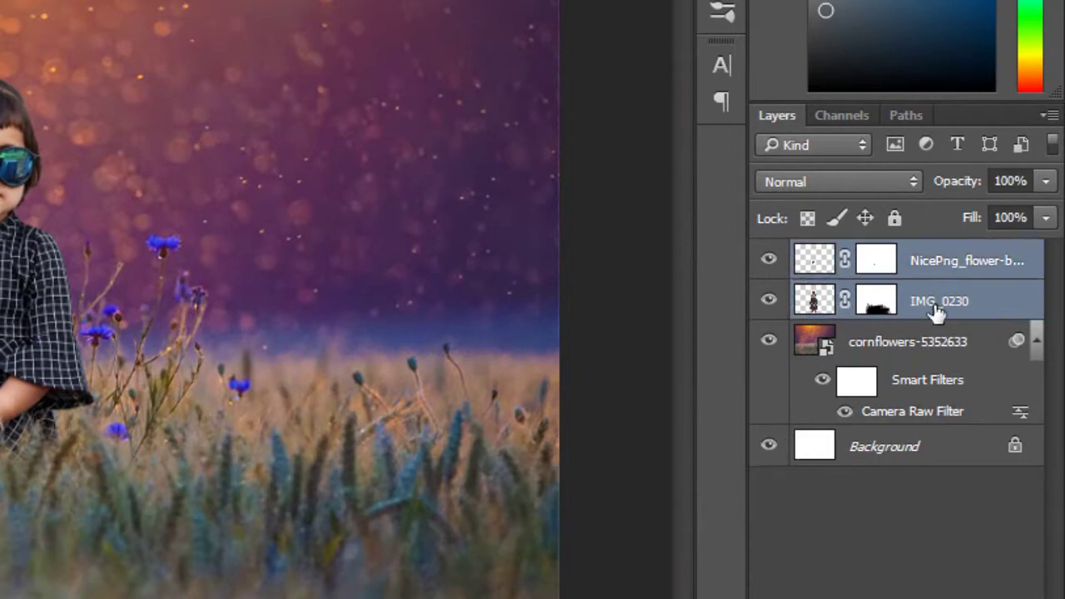
pyautogui.keyDown('ctrl'); pyautogui.click(924, 344); pyautogui.keyUp('ctrl')
pyautogui.hotkey('ctrl', 't')
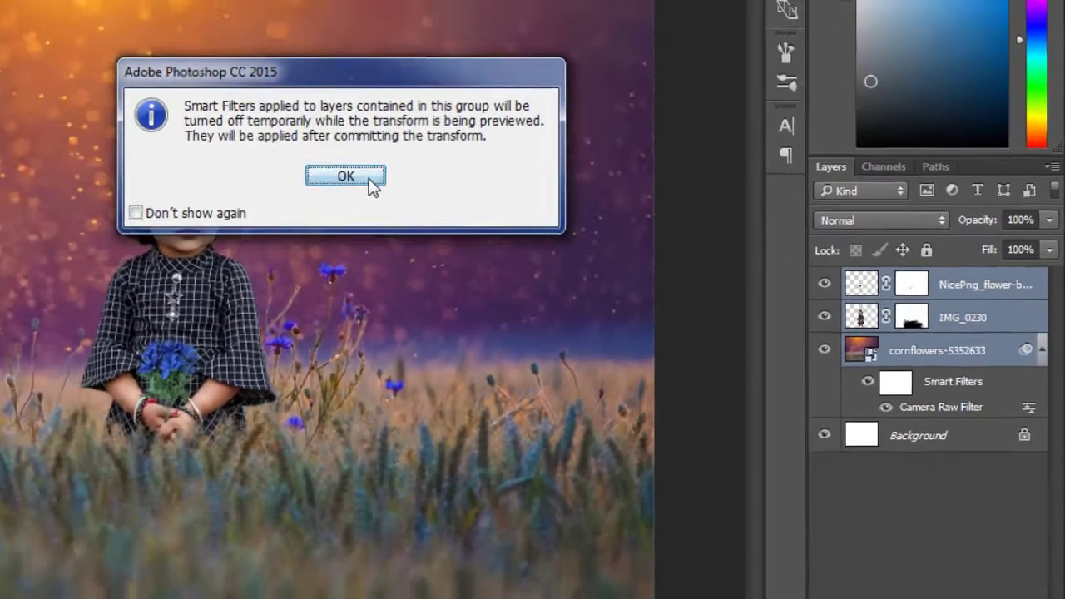
# Scale the flower, girl and field layers together to about 122.6%
pyautogui.click(535, 230)
pyautogui.hotkey('ctrl', '-')
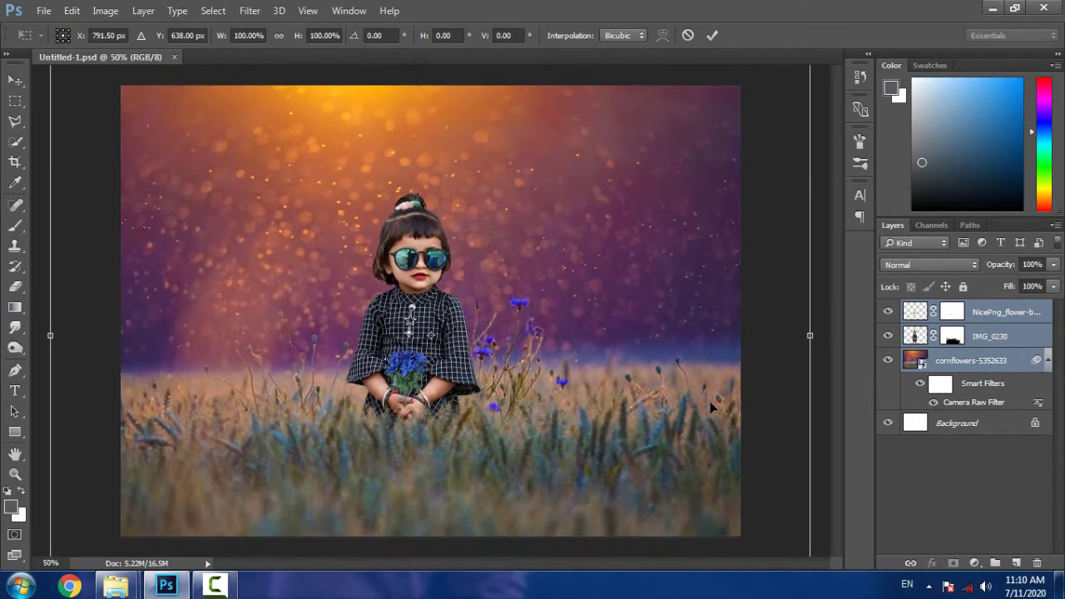
pyautogui.hotkey('ctrl', '-')
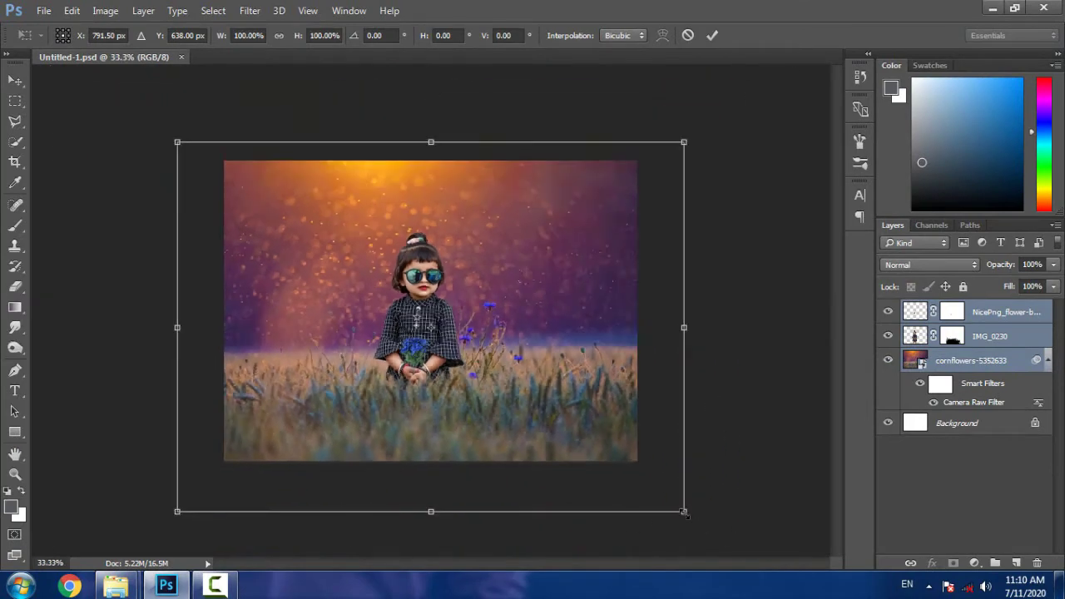
pyautogui.moveTo(683, 512); pyautogui.dragTo(750, 559)
pyautogui.moveTo(411, 377)
pyautogui.mouseDown()
pyautogui.moveTo(438, 376)
pyautogui.moveTo(433, 344)
pyautogui.mouseUp()
pyautogui.hotkey('ctrl', '-')
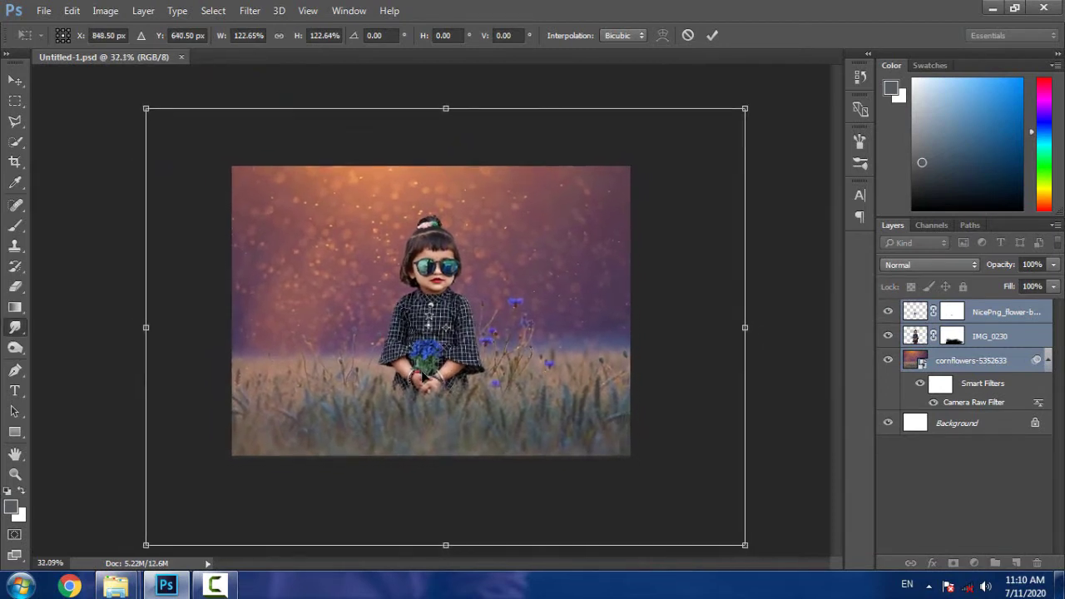
pyautogui.press('Return')
# Crop the image to the canvas edges and save the file
pyautogui.scroll(5, 423, 377)
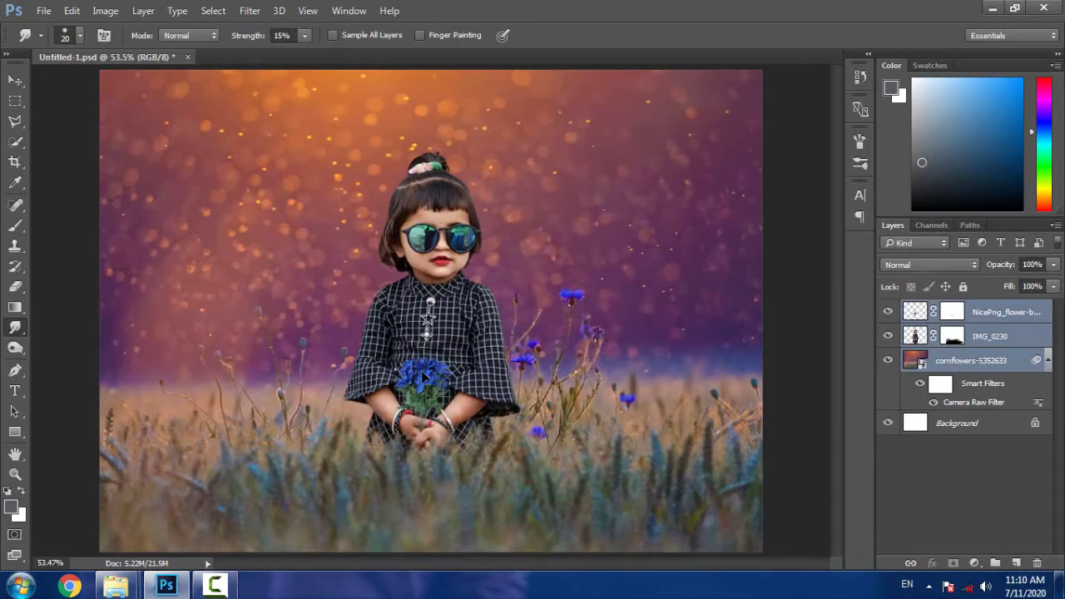
pyautogui.press('v')
pyautogui.click(25, 320)
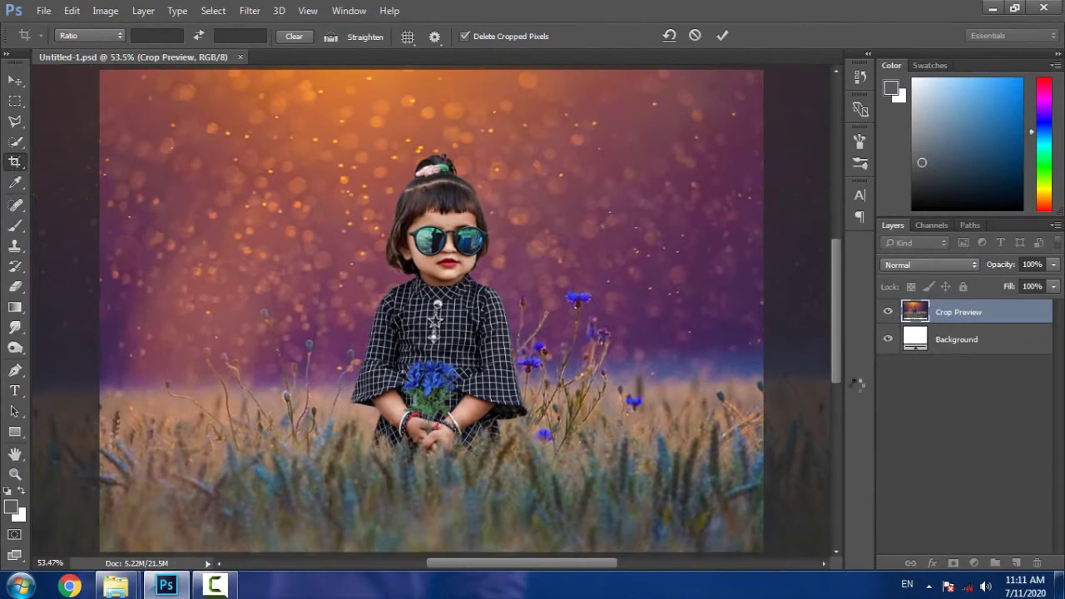
pyautogui.press('Return')
pyautogui.hotkey('ctrl', 's')
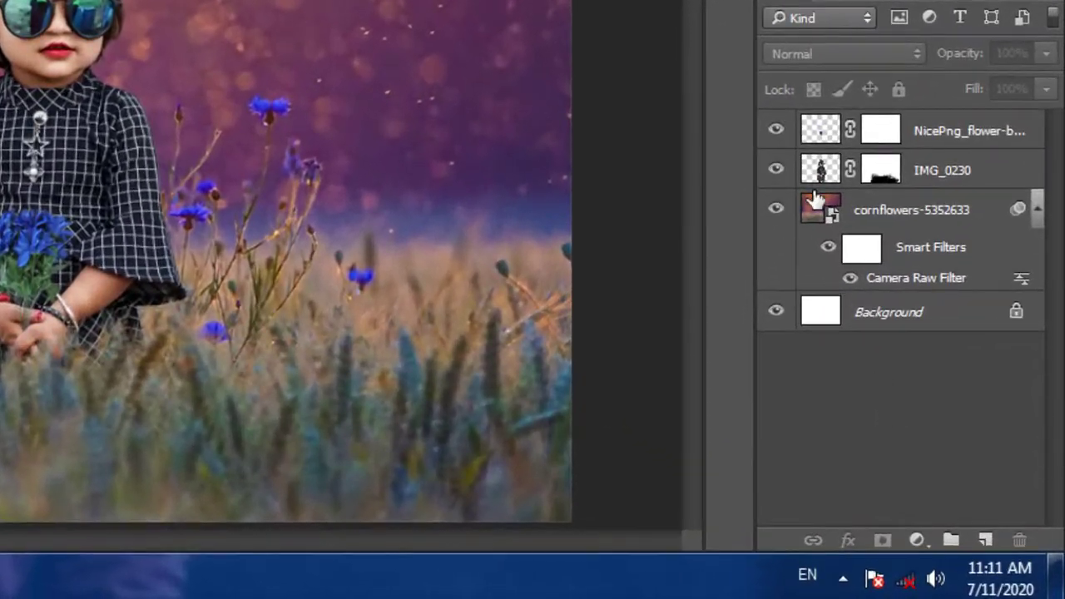
# Add an Outer Glow to IMG_0230 using an orange sampled from the sunset
pyautogui.click(822, 183)
pyautogui.click(859, 543)
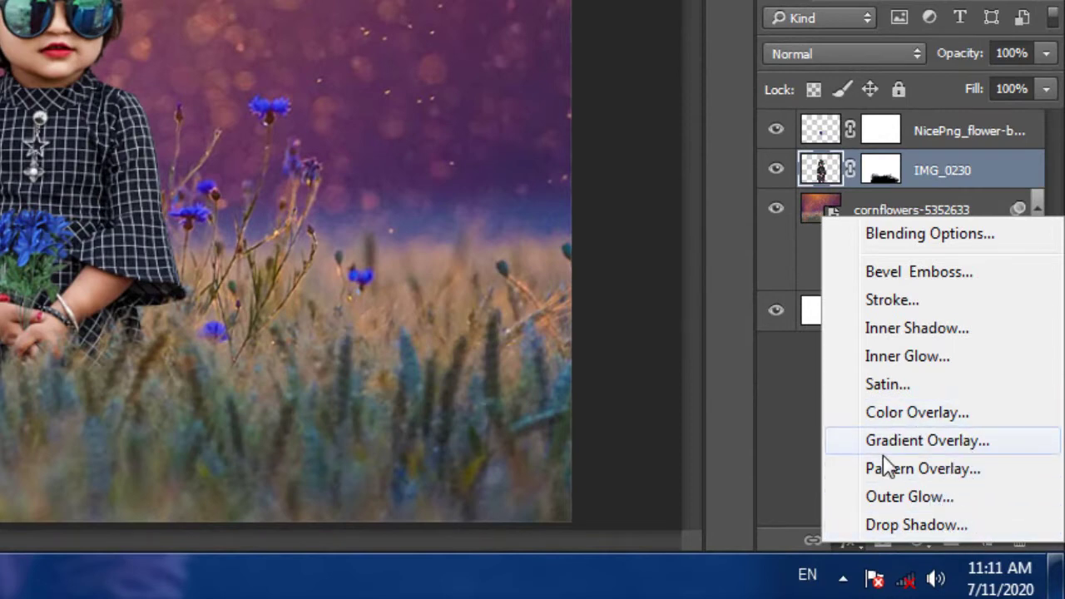
pyautogui.click(900, 499)
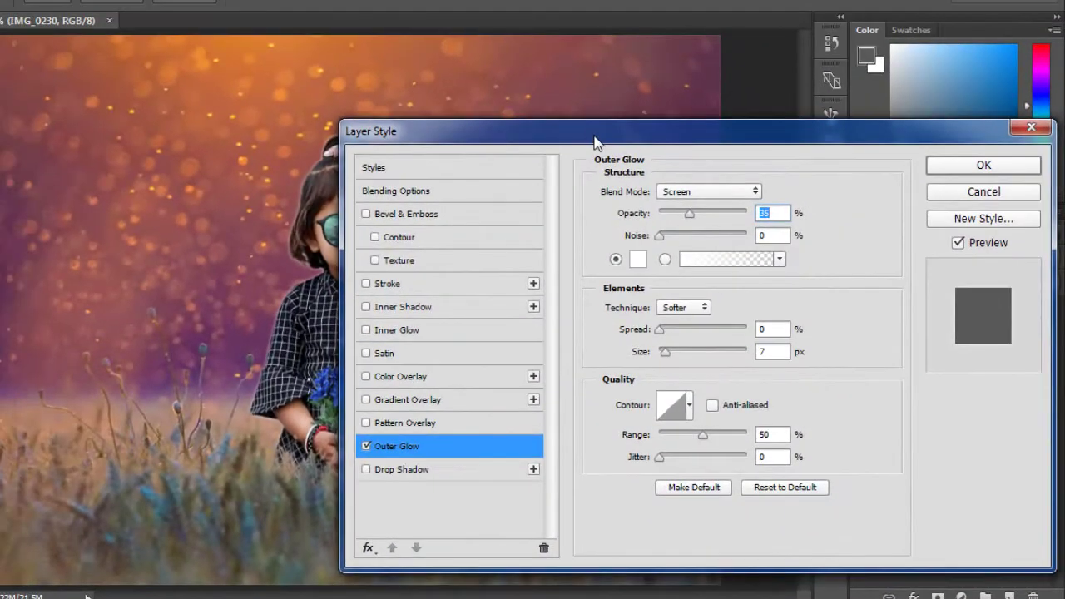
pyautogui.moveTo(595, 142); pyautogui.dragTo(729, 132)
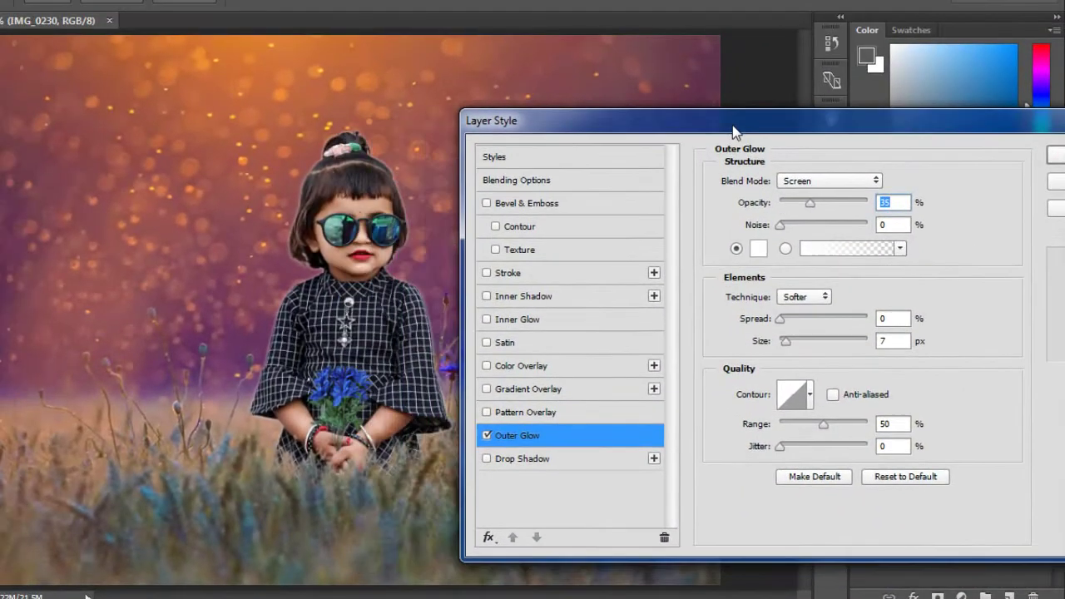
pyautogui.click(773, 251)
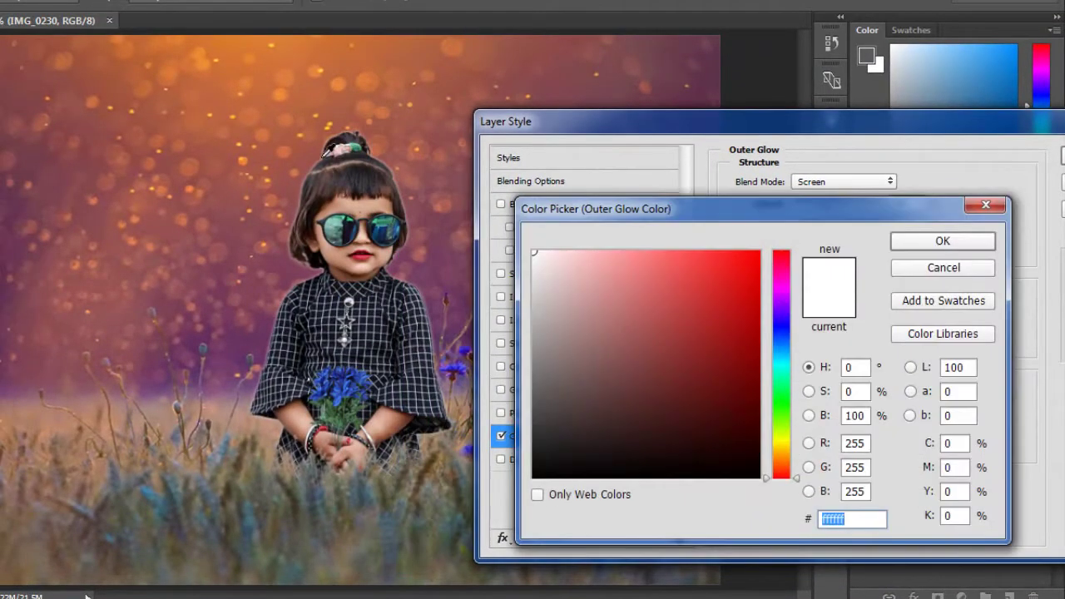
pyautogui.click(259, 116)
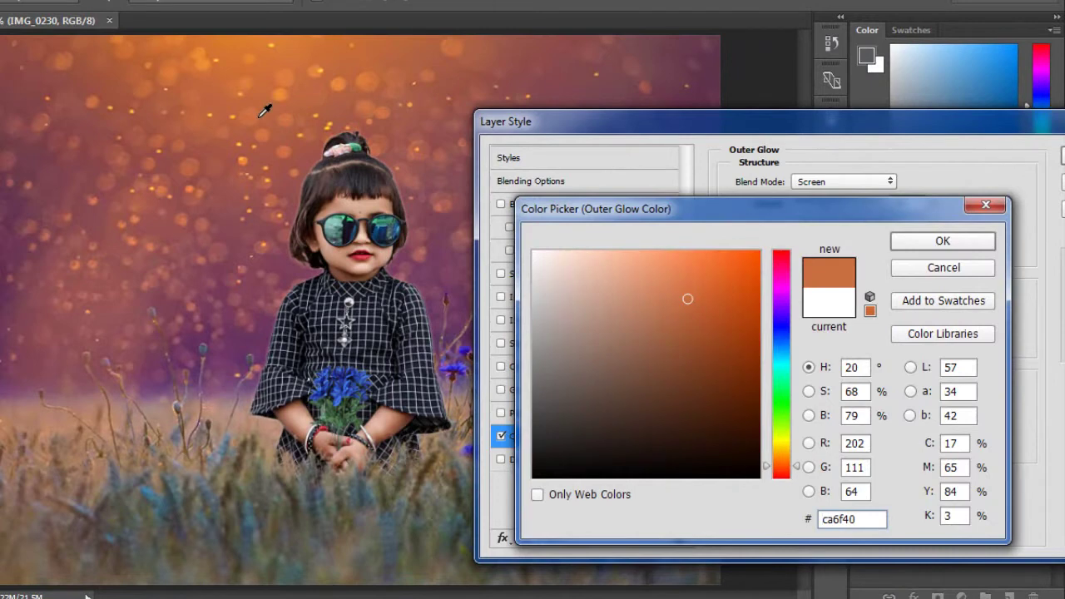
pyautogui.click(940, 240)
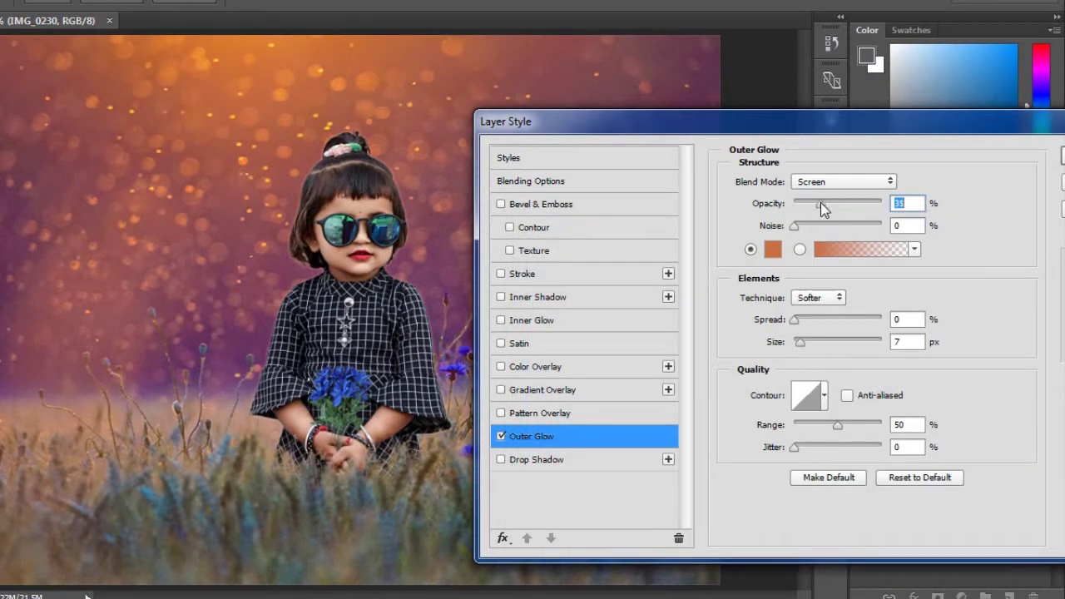
# Set the glow to 29% opacity, noise 0, spread 0 and size 5 px
pyautogui.moveTo(863, 205); pyautogui.dragTo(838, 213)
pyautogui.moveTo(796, 234); pyautogui.dragTo(846, 229)
pyautogui.moveTo(808, 319)
pyautogui.mouseDown()
pyautogui.moveTo(794, 322)
pyautogui.moveTo(813, 348)
pyautogui.moveTo(793, 353)
pyautogui.moveTo(807, 345)
pyautogui.mouseUp()
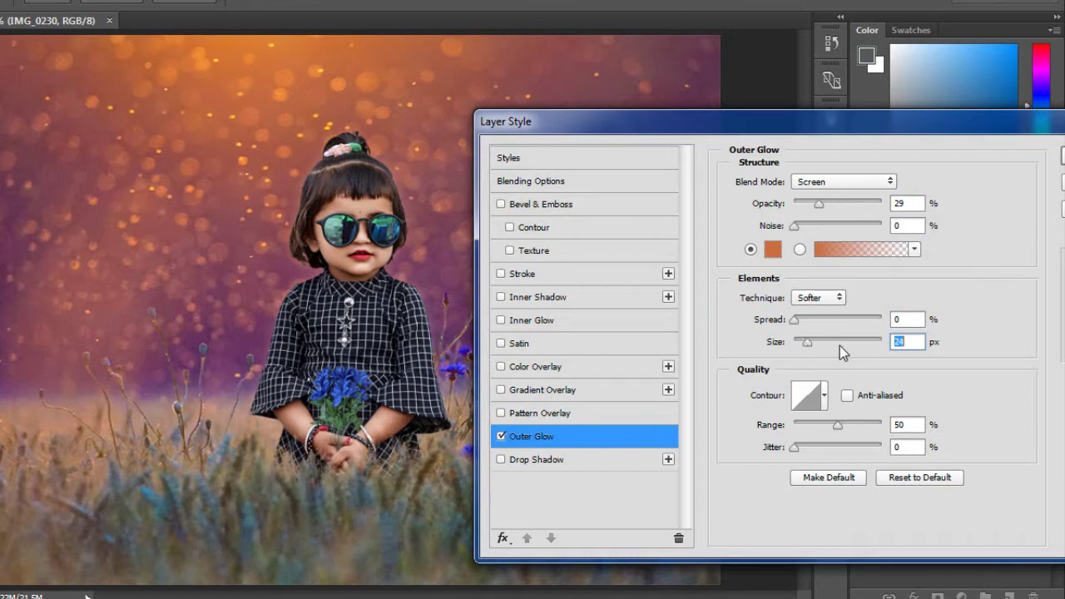
pyautogui.write('5')
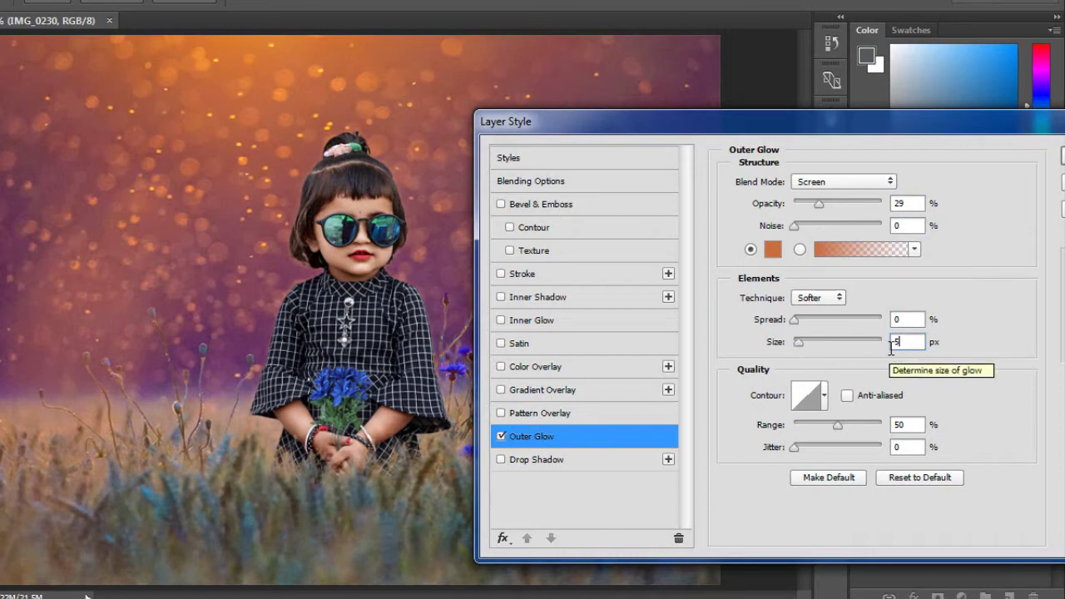
pyautogui.hotkey('ctrl', '+')
pyautogui.hotkey('ctrl', '+')
pyautogui.hotkey('ctrl', '+')
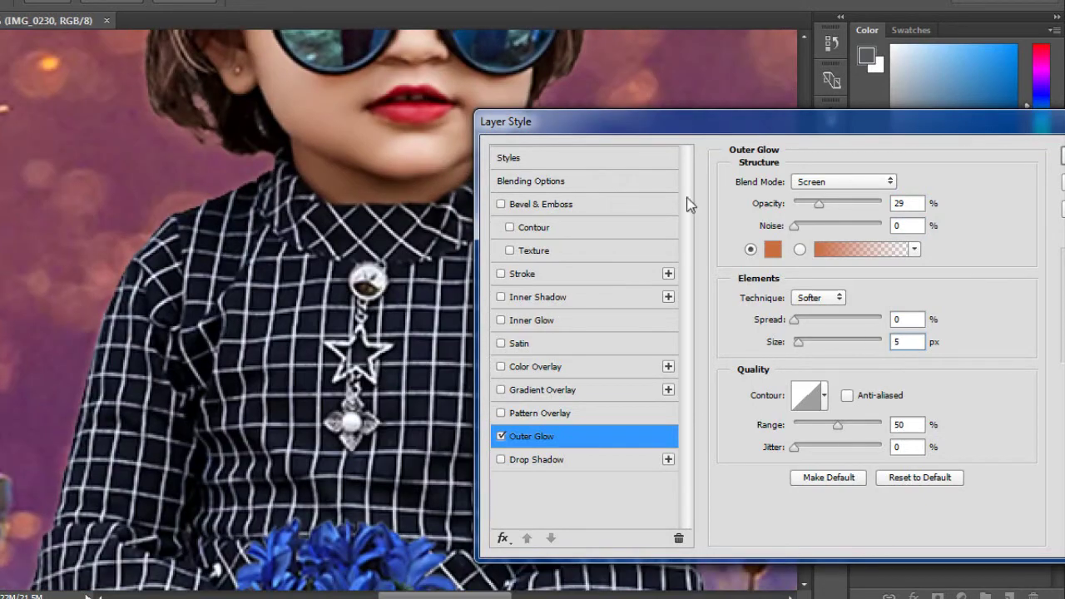
pyautogui.scroll(1, 330, 345)
pyautogui.scroll(4, 334, 465)
pyautogui.hotkey('ctrl', '0')
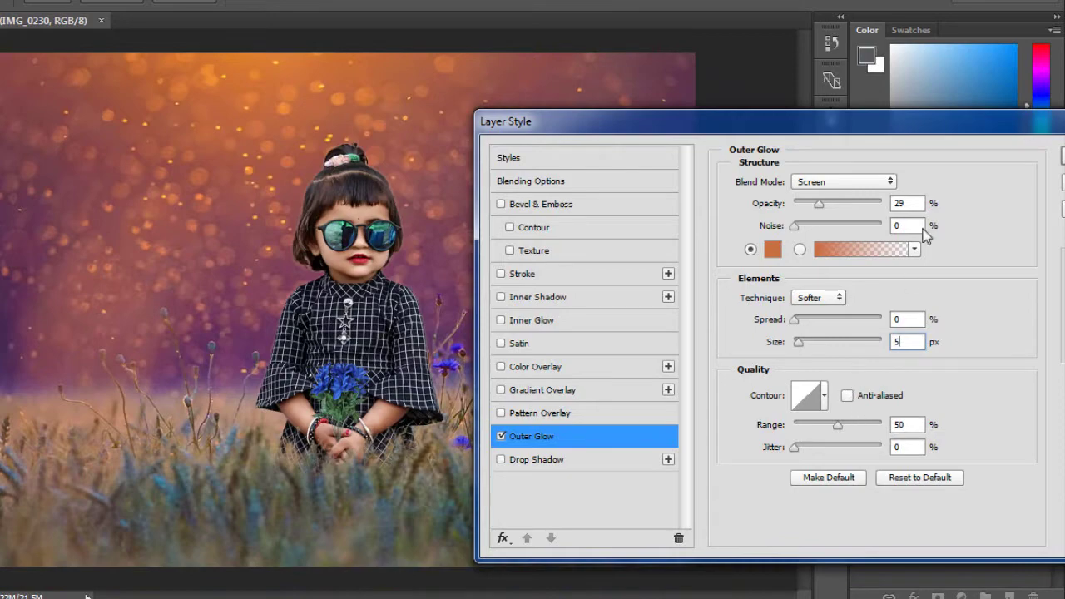
pyautogui.moveTo(915, 134); pyautogui.dragTo(674, 190)
pyautogui.click(846, 200)
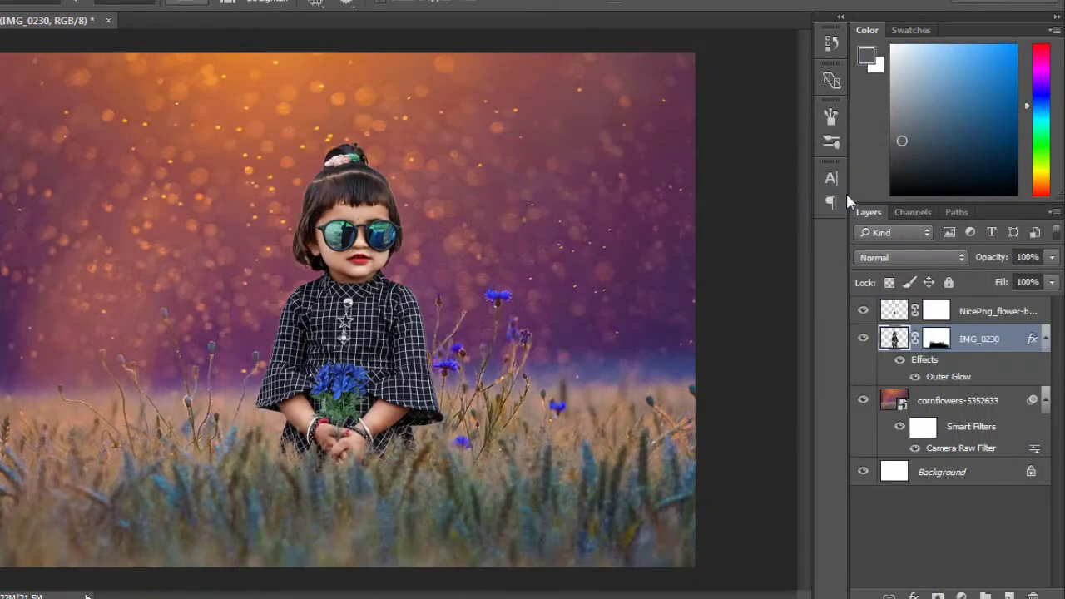
# Toggle the girl's layer to compare the glow, then select the bouquet layer
pyautogui.click(863, 337)
pyautogui.click(863, 338)
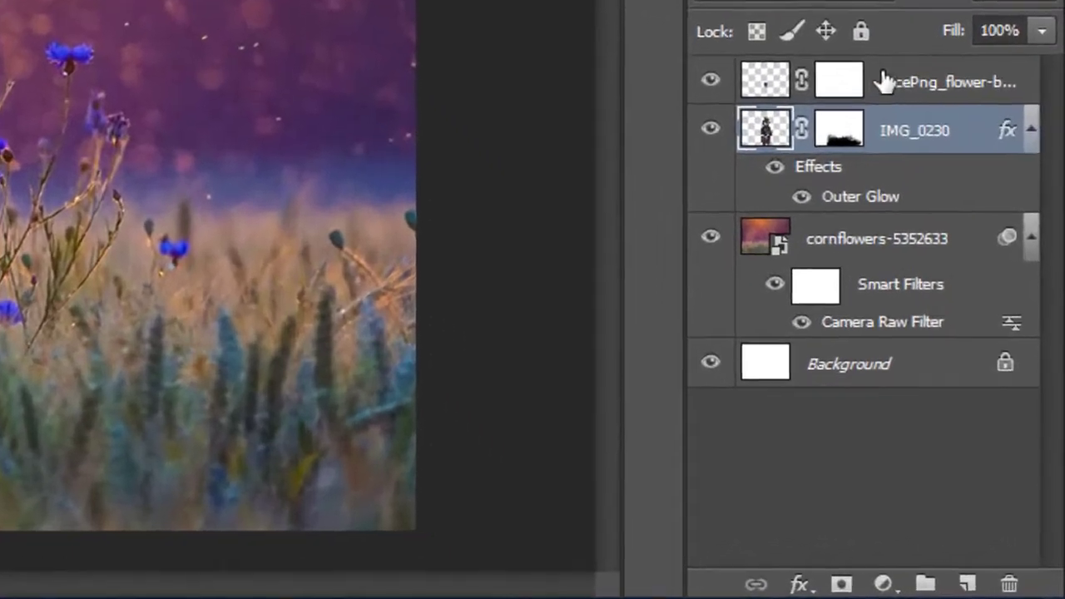
pyautogui.click(976, 313)
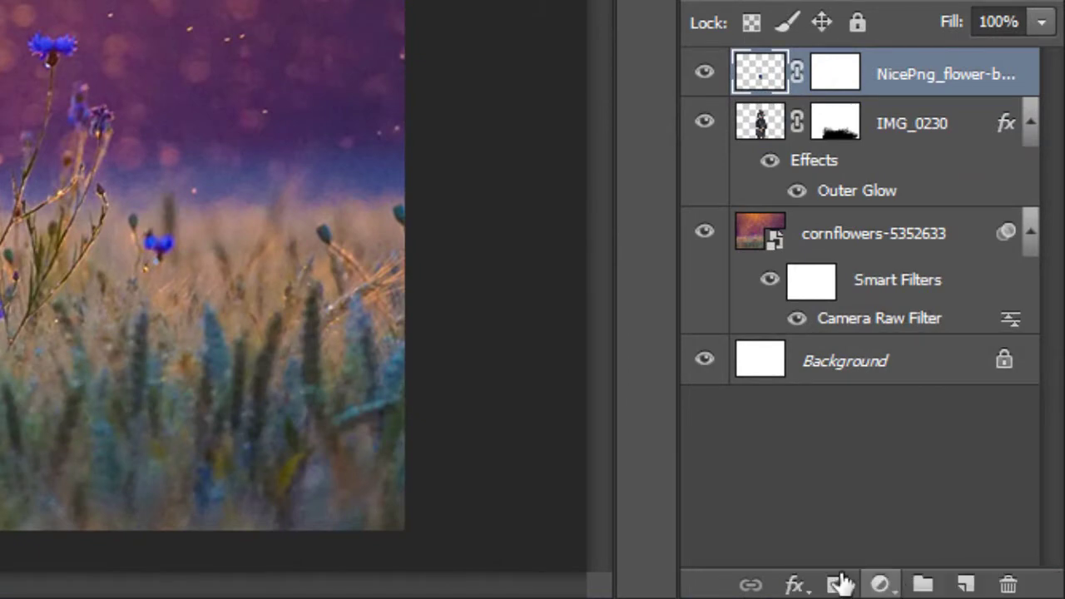
# Add a Curves 1 adjustment that darkens the whole image
pyautogui.click(884, 584)
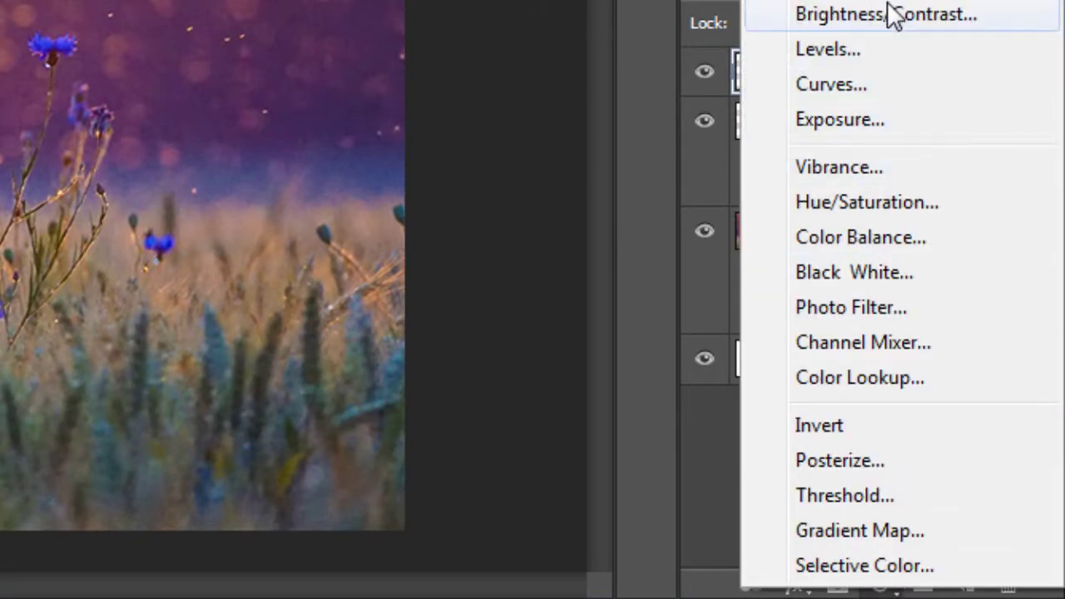
pyautogui.click(873, 92)
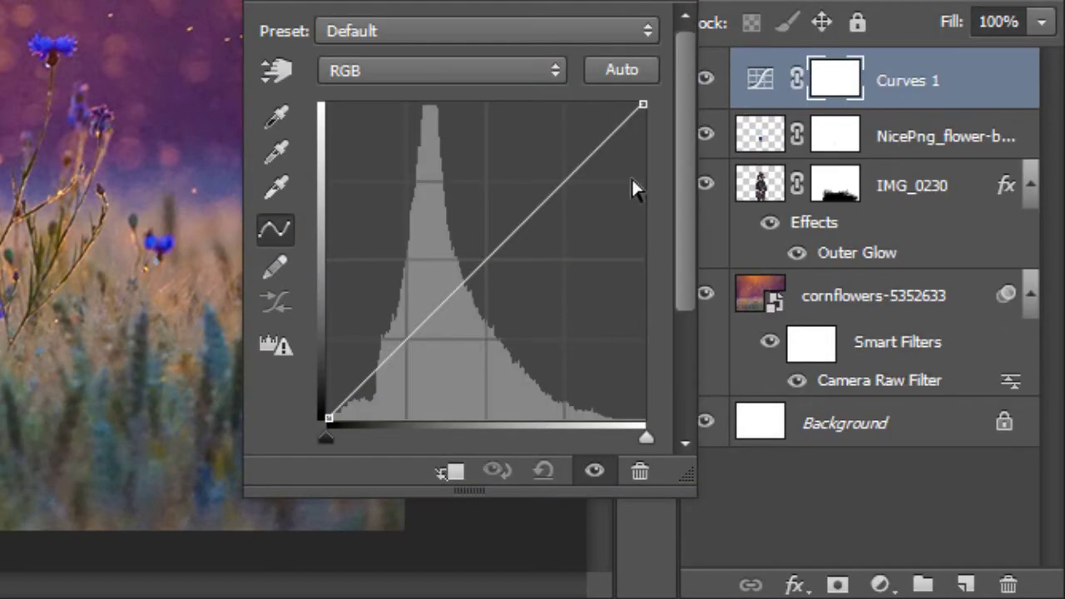
pyautogui.moveTo(641, 108); pyautogui.dragTo(670, 339)
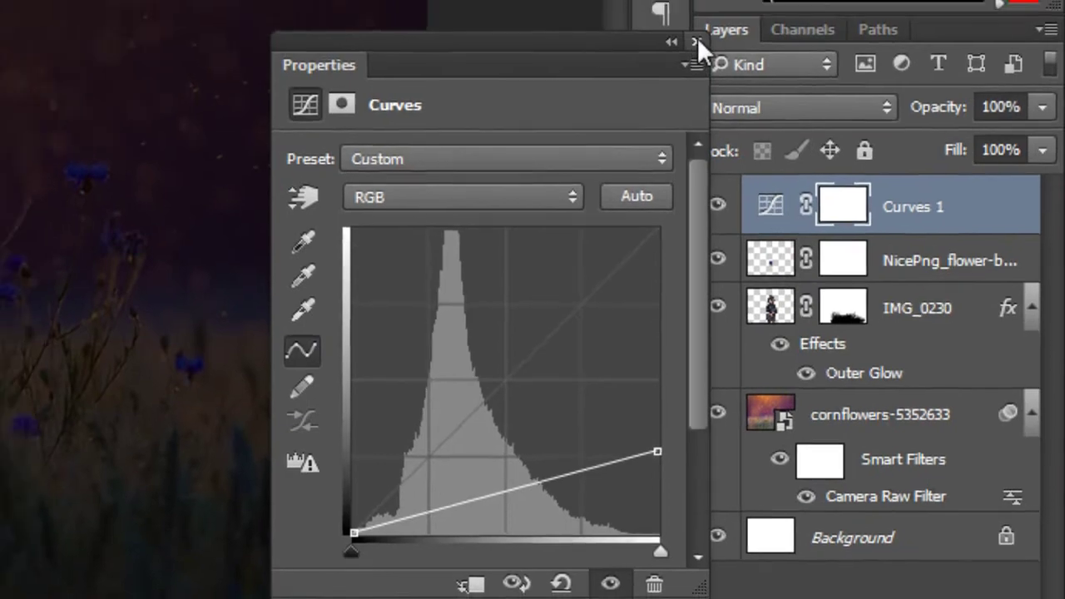
pyautogui.click(685, 25)
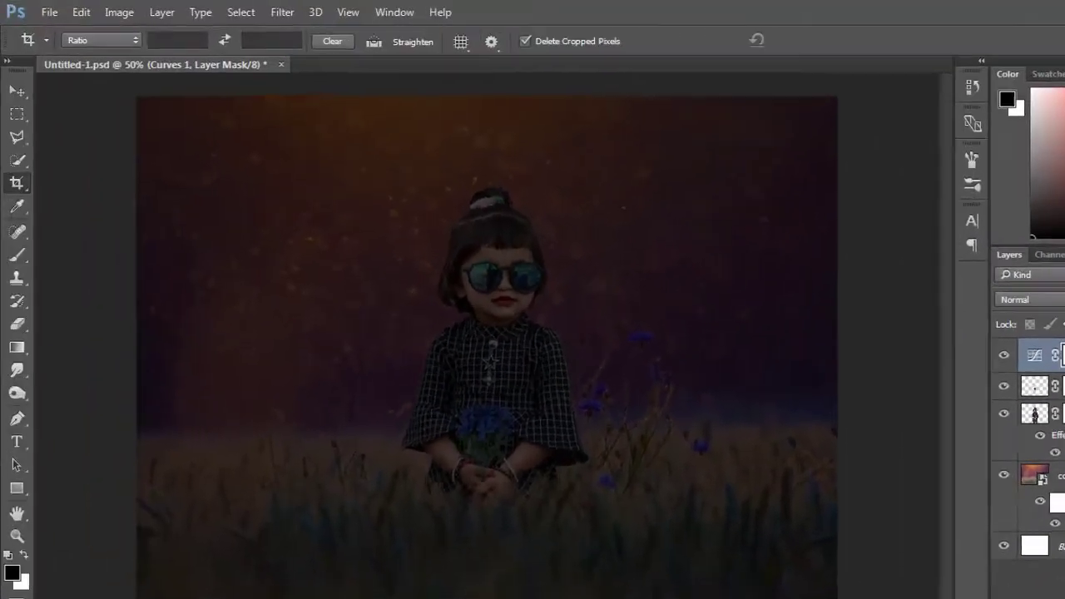
# With a large soft brush at 28% opacity, paint brightness back over the girl
pyautogui.press('b')
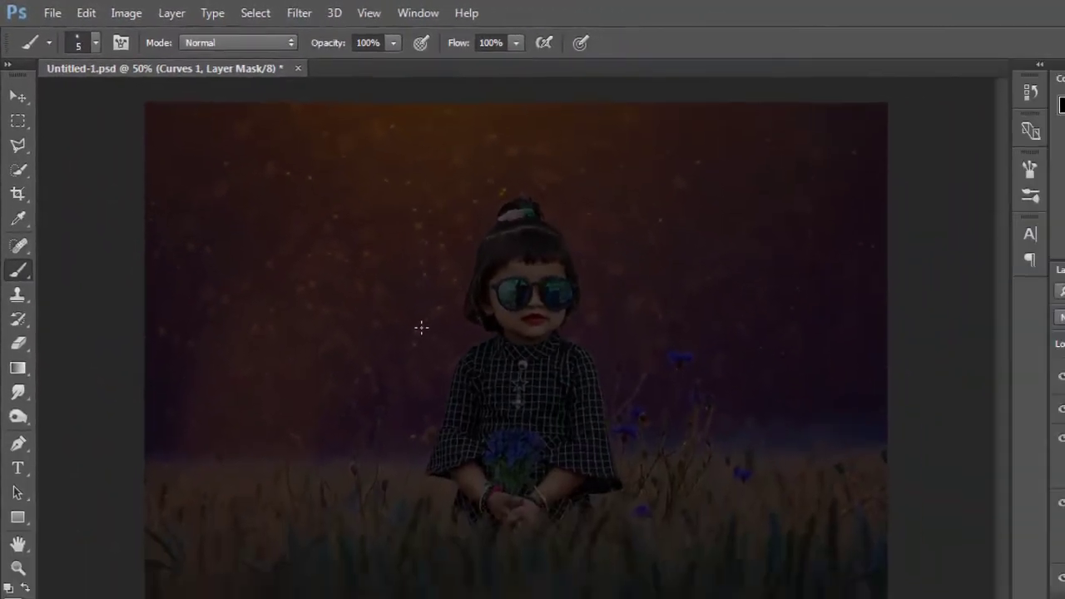
pyautogui.press(']')
pyautogui.press(']')
pyautogui.press(']')
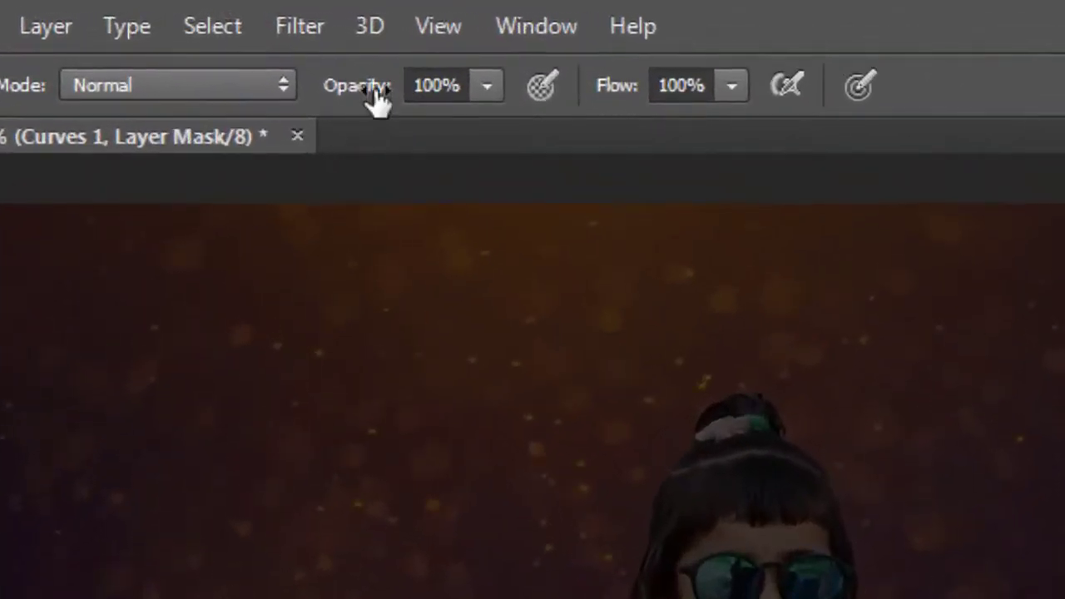
pyautogui.press('7')
pyautogui.moveTo(366, 92); pyautogui.dragTo(323, 92)
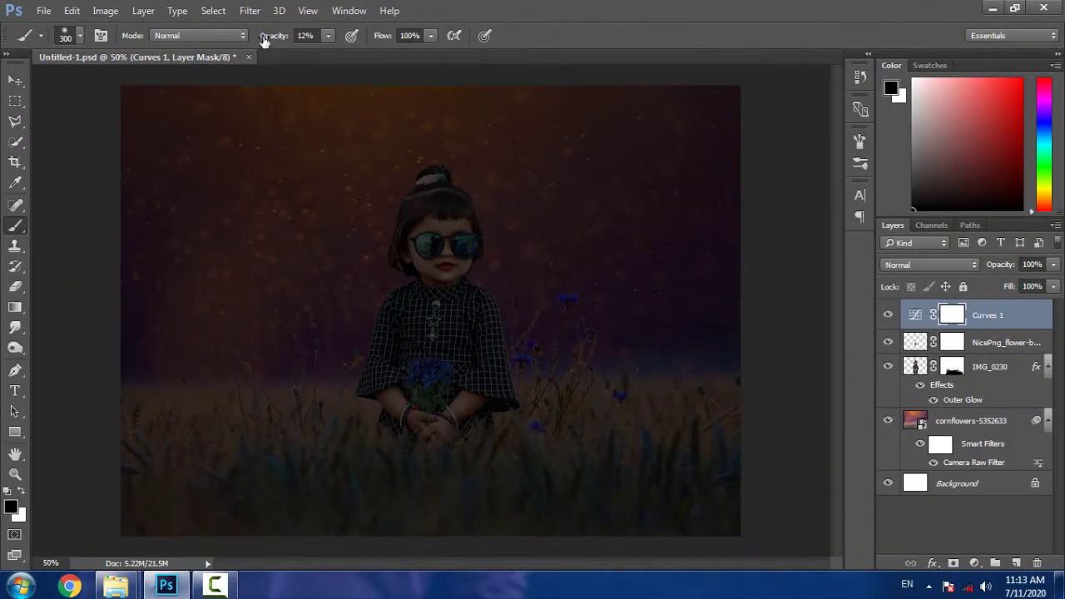
pyautogui.press('2')
pyautogui.press('8')
pyautogui.press(']')
pyautogui.press(']')
pyautogui.moveTo(430, 220)
pyautogui.mouseDown()
pyautogui.moveTo(430, 404)
pyautogui.moveTo(475, 391)
pyautogui.moveTo(504, 290)
pyautogui.moveTo(541, 349)
pyautogui.moveTo(571, 297)
pyautogui.moveTo(528, 239)
pyautogui.moveTo(375, 302)
pyautogui.moveTo(595, 286)
pyautogui.moveTo(341, 433)
pyautogui.moveTo(518, 171)
pyautogui.moveTo(250, 174)
pyautogui.moveTo(211, 264)
pyautogui.moveTo(507, 325)
pyautogui.moveTo(637, 190)
pyautogui.moveTo(647, 374)
pyautogui.moveTo(663, 214)
pyautogui.moveTo(498, 404)
pyautogui.moveTo(542, 411)
pyautogui.moveTo(309, 452)
pyautogui.moveTo(226, 269)
pyautogui.moveTo(414, 416)
pyautogui.moveTo(414, 209)
pyautogui.moveTo(444, 205)
pyautogui.moveTo(516, 433)
pyautogui.moveTo(635, 191)
pyautogui.moveTo(382, 197)
pyautogui.moveTo(238, 238)
pyautogui.moveTo(240, 212)
pyautogui.moveTo(469, 308)
pyautogui.moveTo(641, 302)
pyautogui.moveTo(633, 382)
pyautogui.moveTo(460, 475)
pyautogui.moveTo(639, 136)
pyautogui.moveTo(302, 172)
pyautogui.moveTo(212, 278)
pyautogui.moveTo(677, 398)
pyautogui.moveTo(309, 505)
pyautogui.moveTo(742, 333)
pyautogui.moveTo(661, 155)
pyautogui.moveTo(662, 397)
pyautogui.mouseUp()
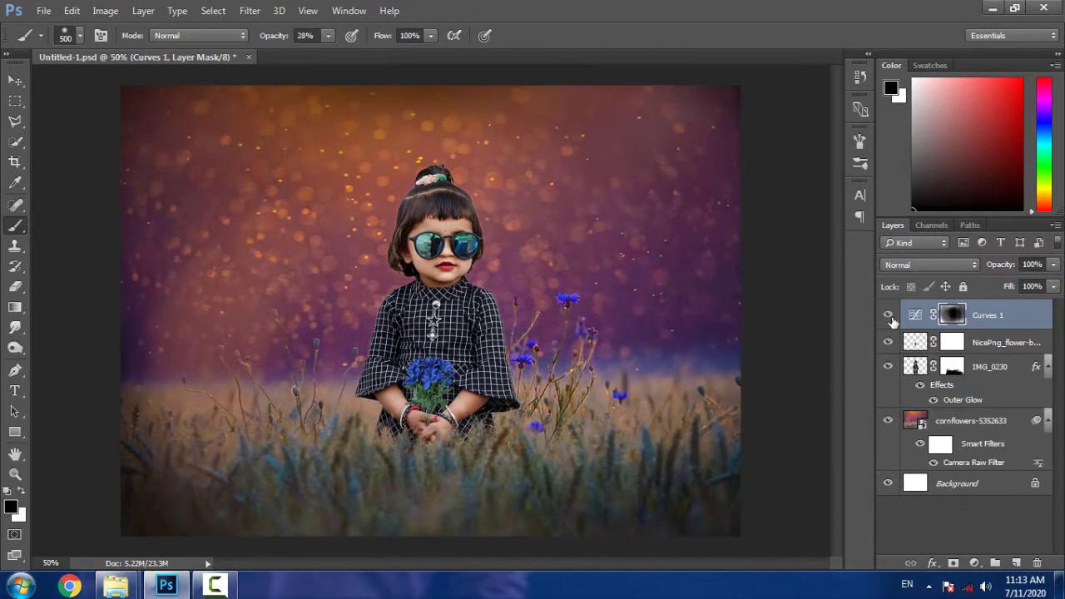
# Compare Curves 1 on and off, then mask the top centre and grass on both sides
pyautogui.click(888, 314)
pyautogui.click(888, 315)
pyautogui.click(888, 315)
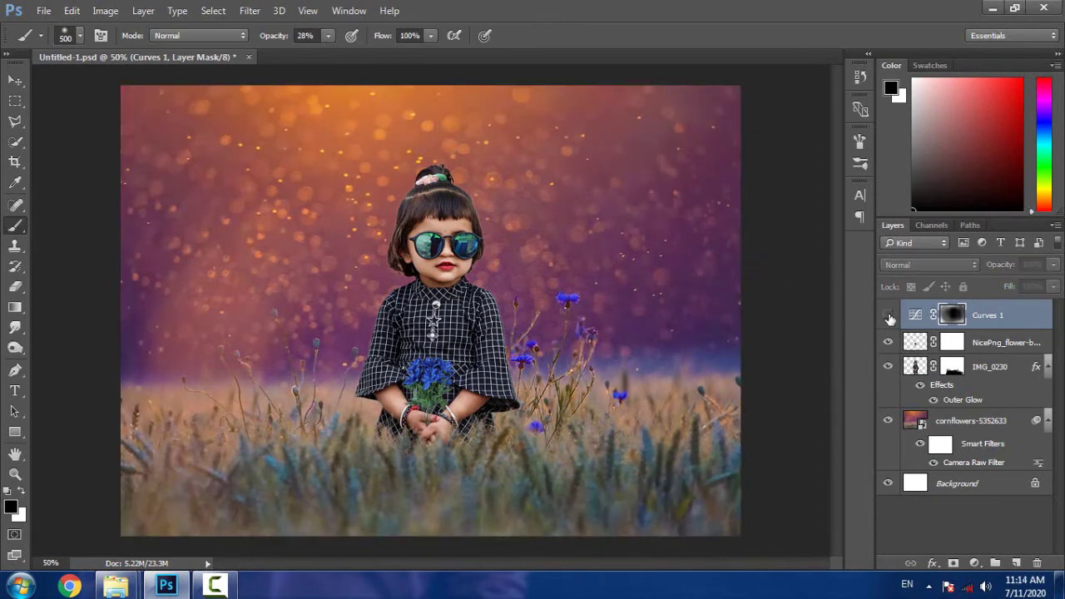
pyautogui.click(888, 314)
pyautogui.moveTo(336, 174); pyautogui.dragTo(409, 114)
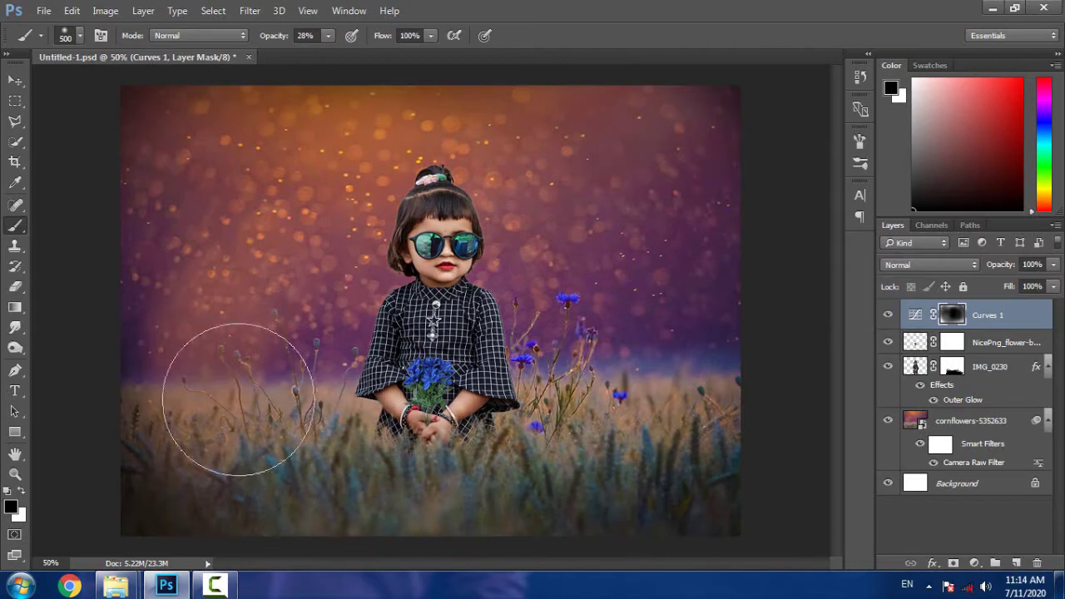
pyautogui.moveTo(238, 381); pyautogui.dragTo(244, 388)
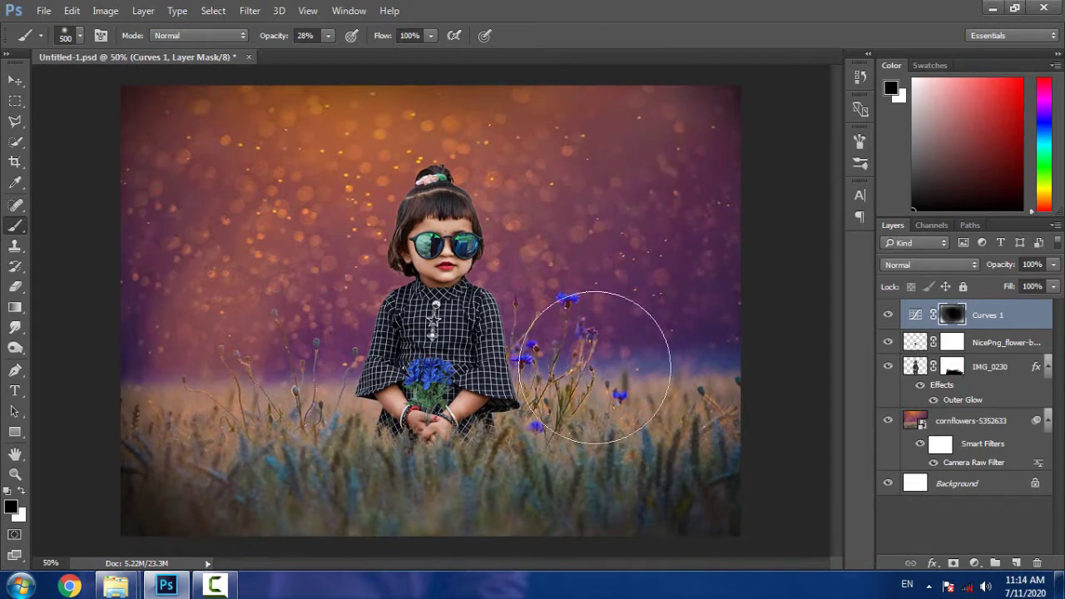
pyautogui.click(452, 456)
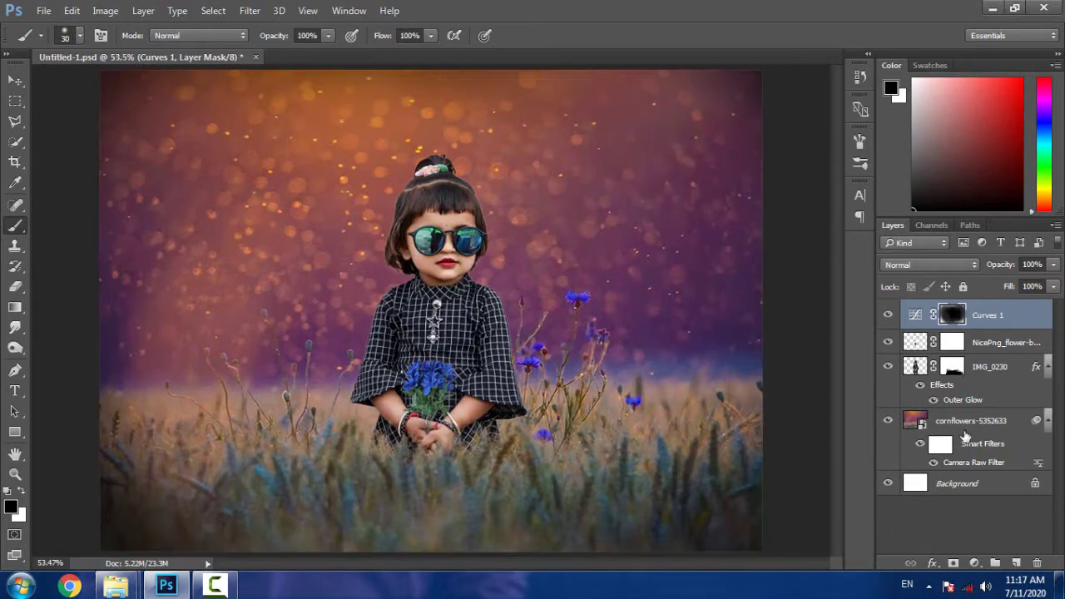
pyautogui.click(888, 342)
# Show and select the bouquet layer and open it in the Camera Raw Filter
pyautogui.click(888, 342)
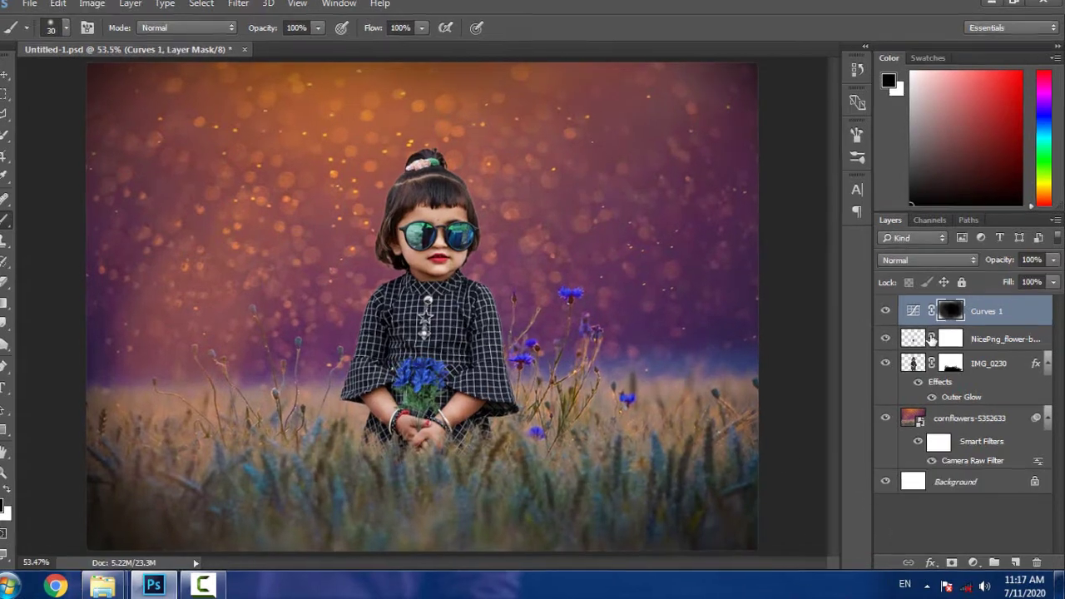
pyautogui.click(916, 345)
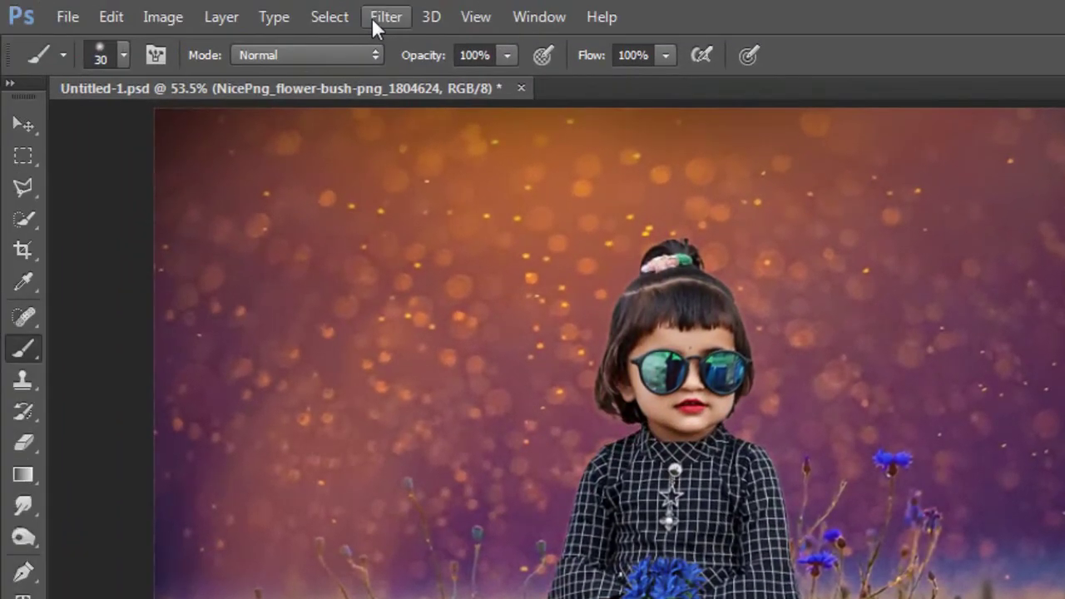
pyautogui.click(385, 16)
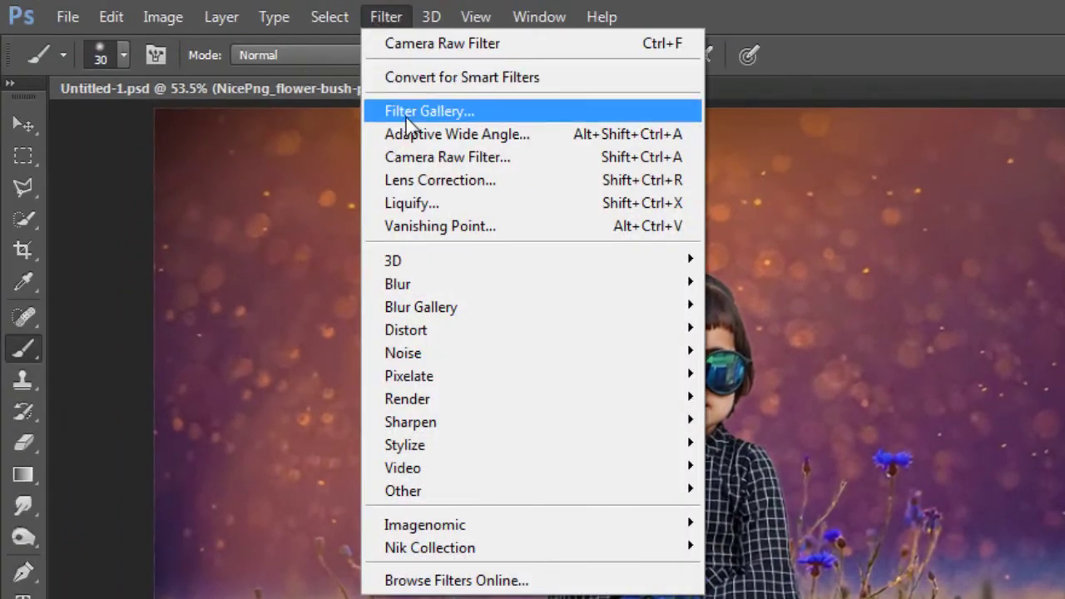
pyautogui.press('Escape')
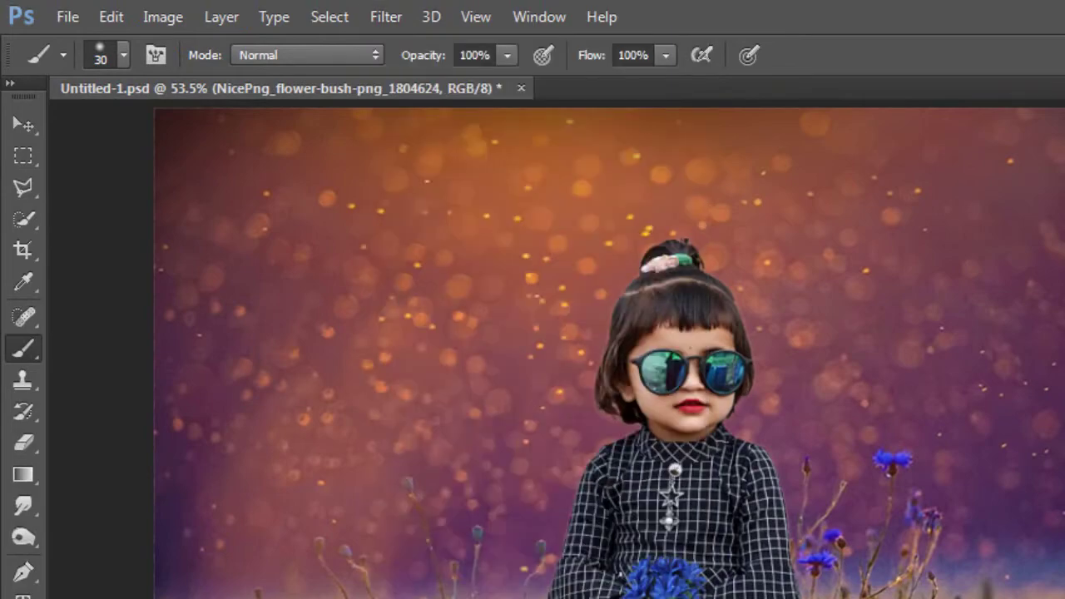
pyautogui.click(385, 17)
pyautogui.click(439, 158)
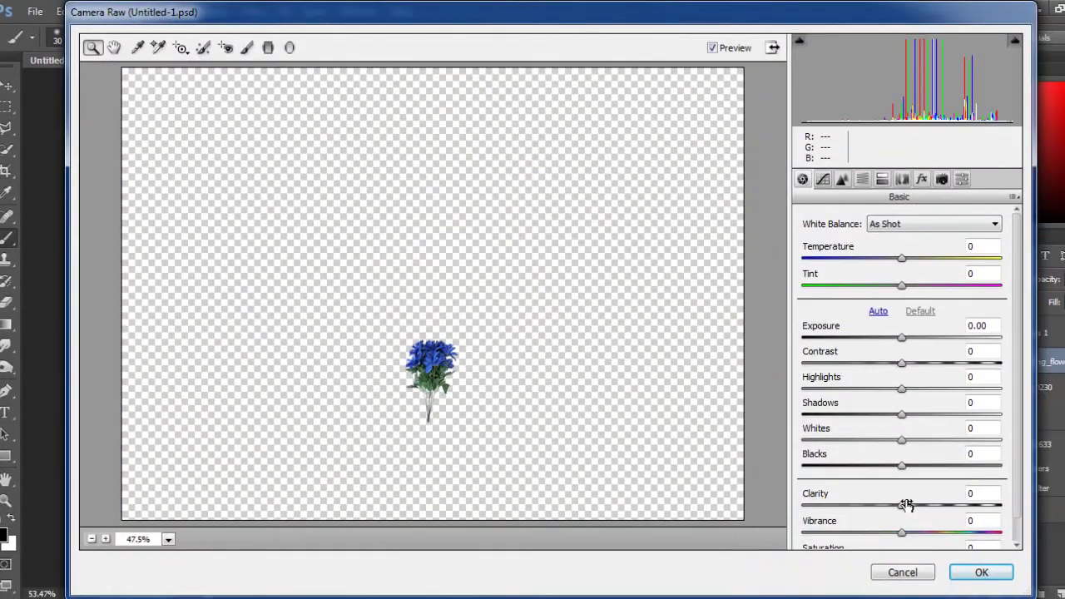
# Set Clarity +61, Blacks -19, Shadows +79 and Blues saturation +43, apply, and save
pyautogui.write('61')
pyautogui.press('Tab')
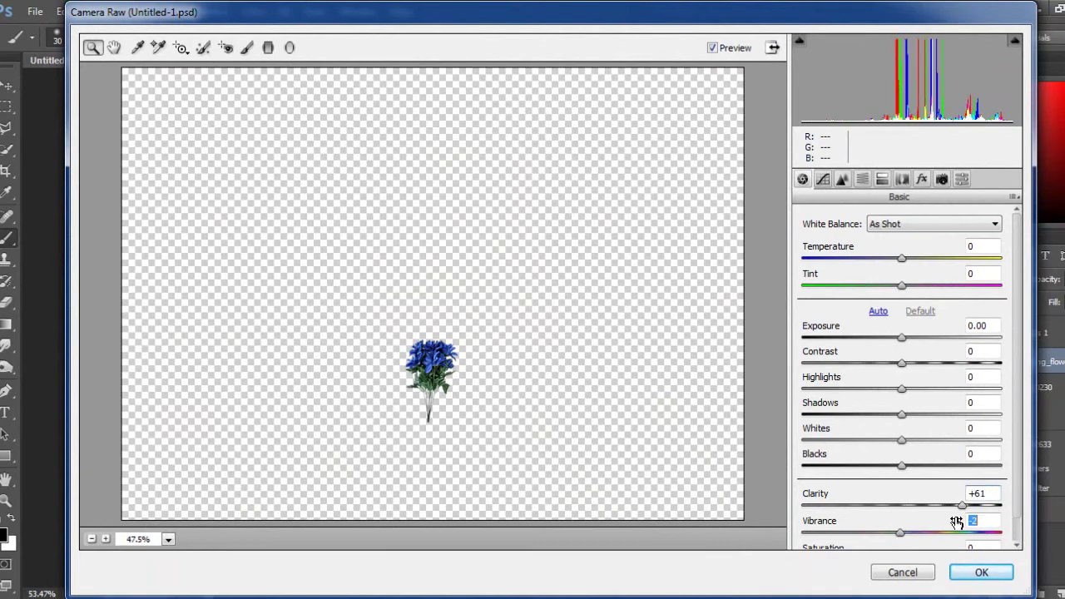
pyautogui.moveTo(895, 472); pyautogui.dragTo(882, 472)
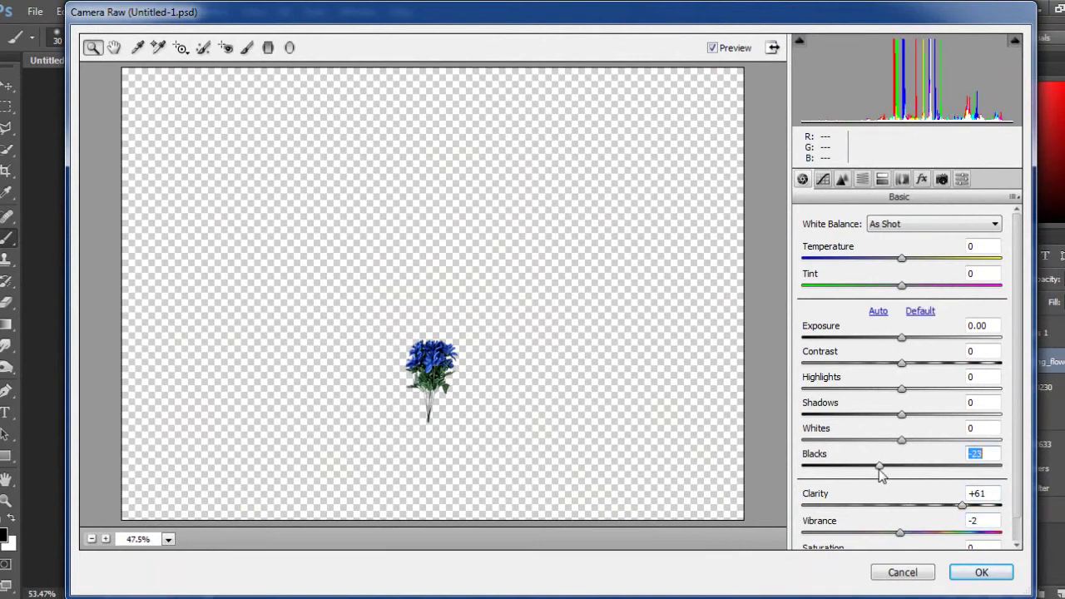
pyautogui.moveTo(903, 414); pyautogui.dragTo(956, 414)
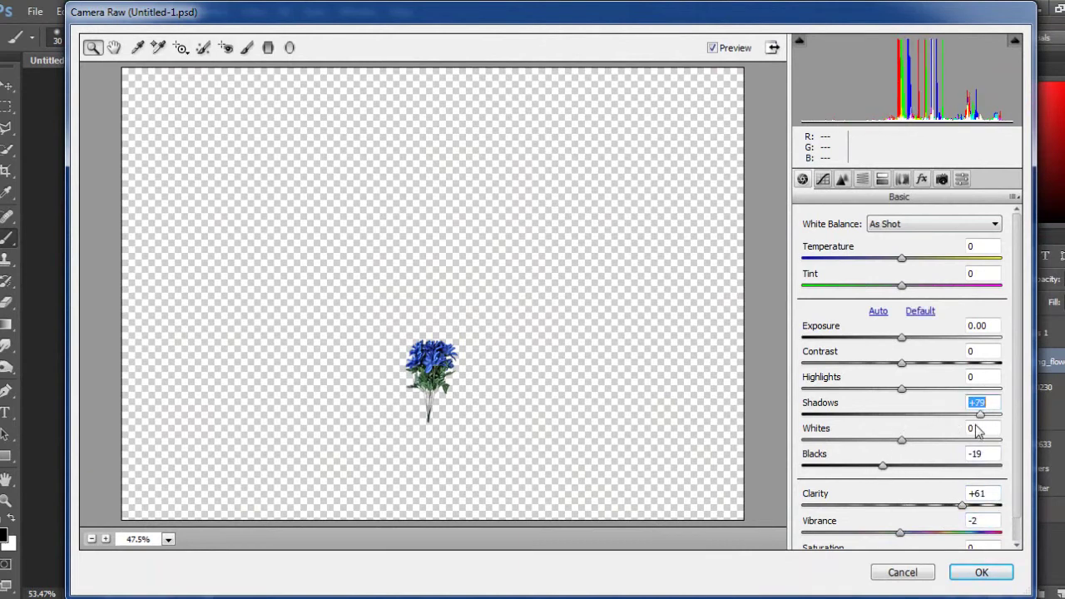
pyautogui.click(863, 179)
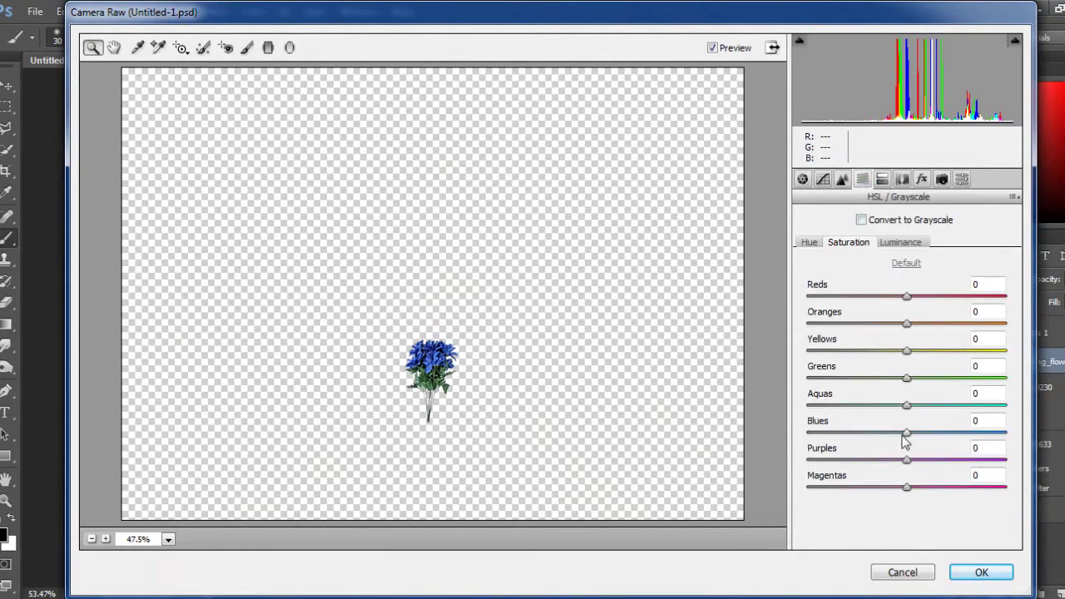
pyautogui.moveTo(907, 434); pyautogui.dragTo(949, 434)
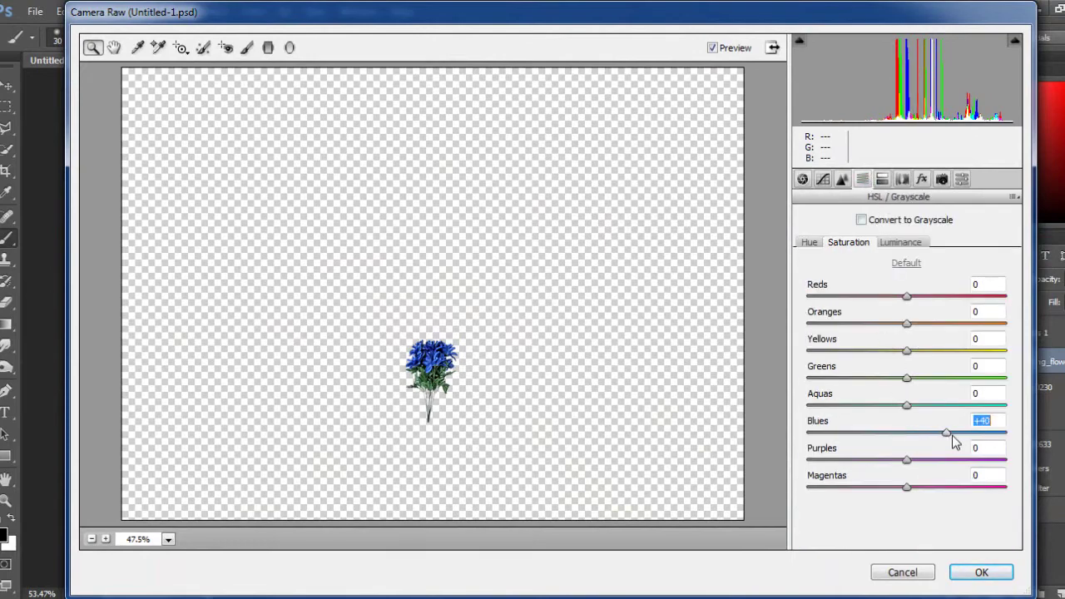
pyautogui.click(983, 574)
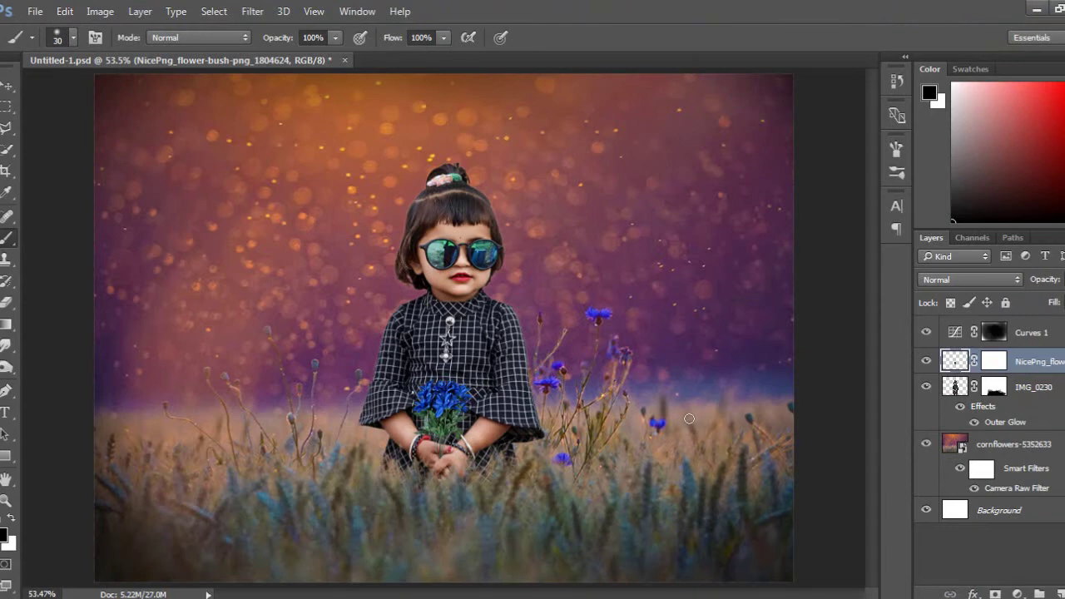
pyautogui.hotkey('ctrl', 's')
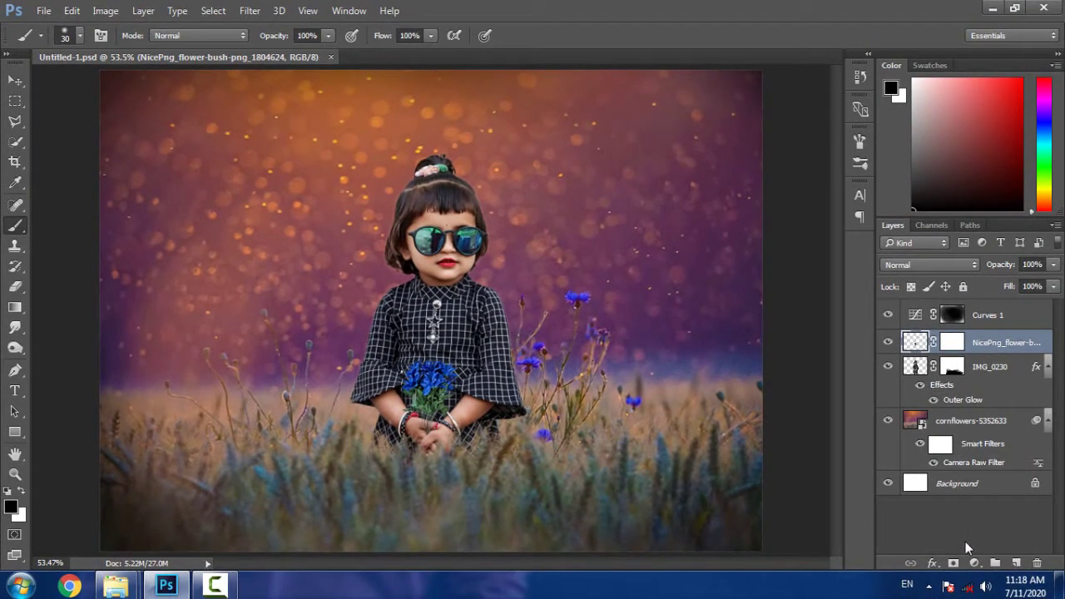
# Paint a large soft orange dab around the girl on a new layer
pyautogui.click(999, 369)
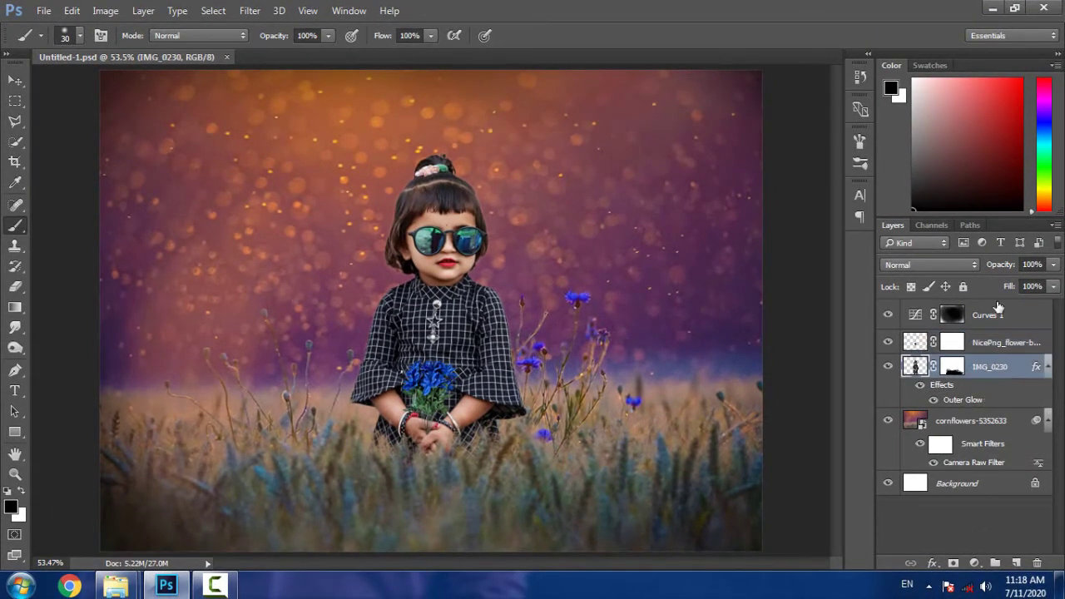
pyautogui.click(994, 313)
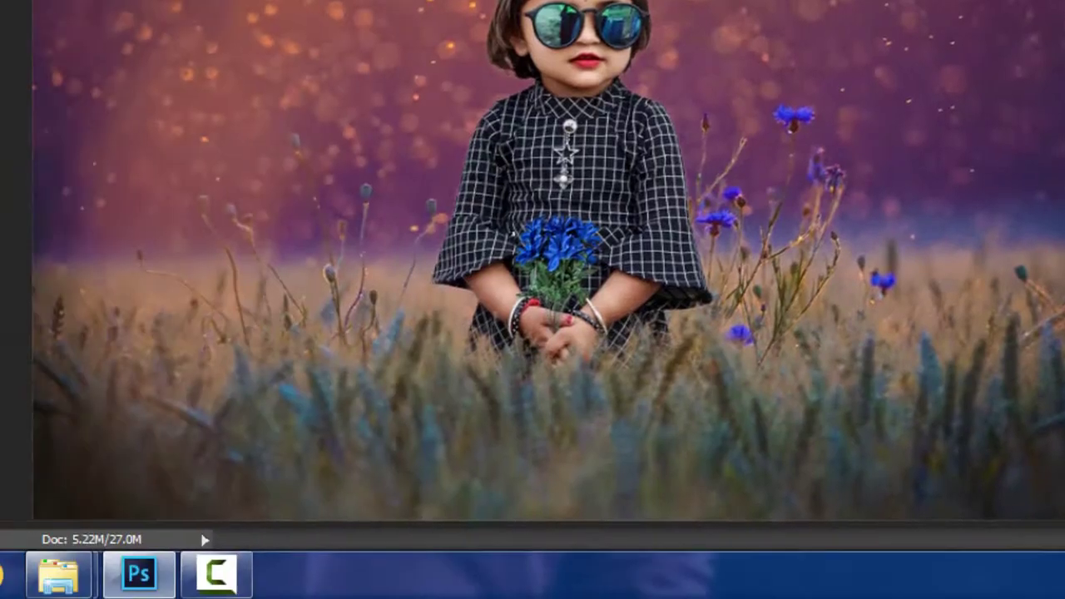
pyautogui.press('x')
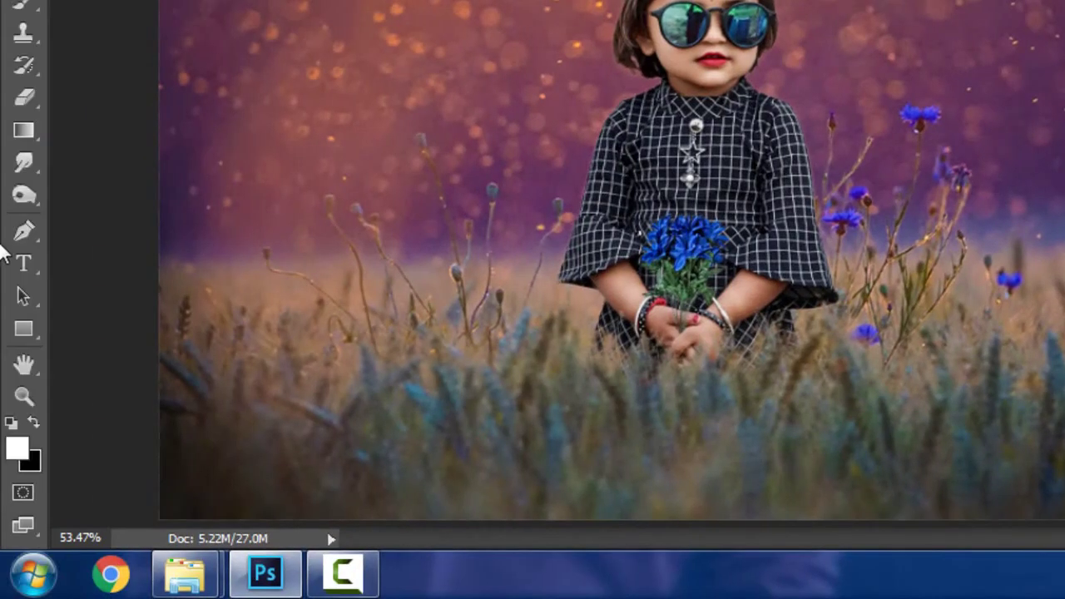
pyautogui.click(12, 509)
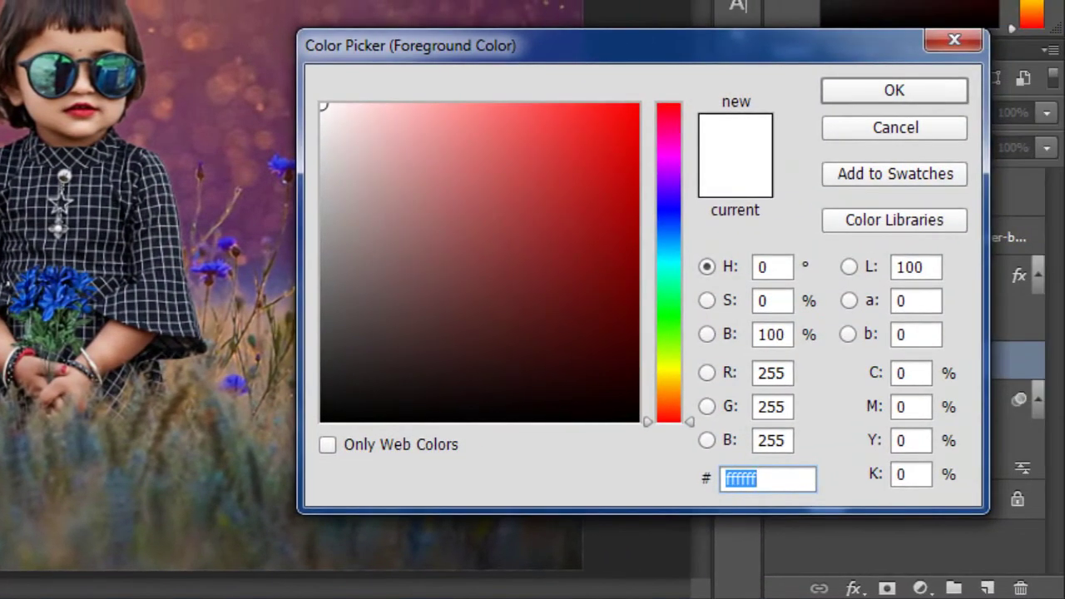
pyautogui.write('c46d43')
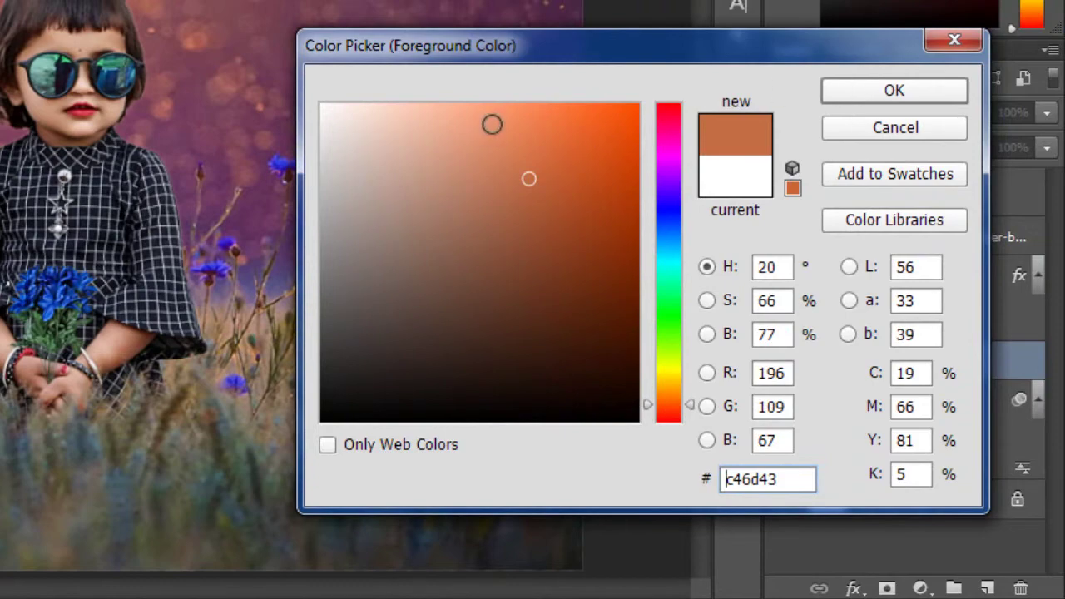
pyautogui.click(557, 134)
pyautogui.click(895, 90)
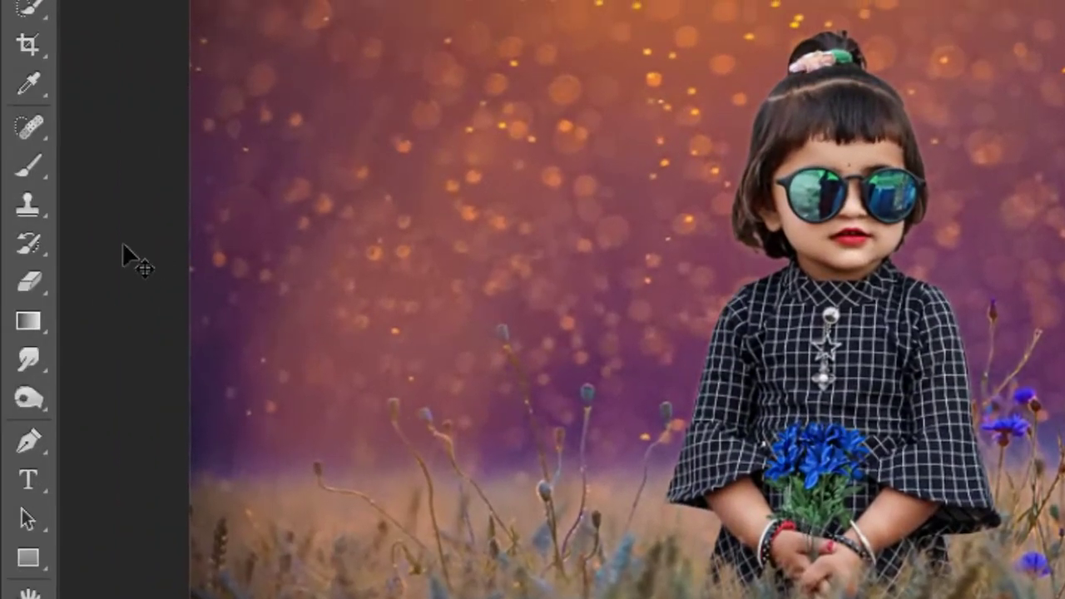
pyautogui.click(30, 169)
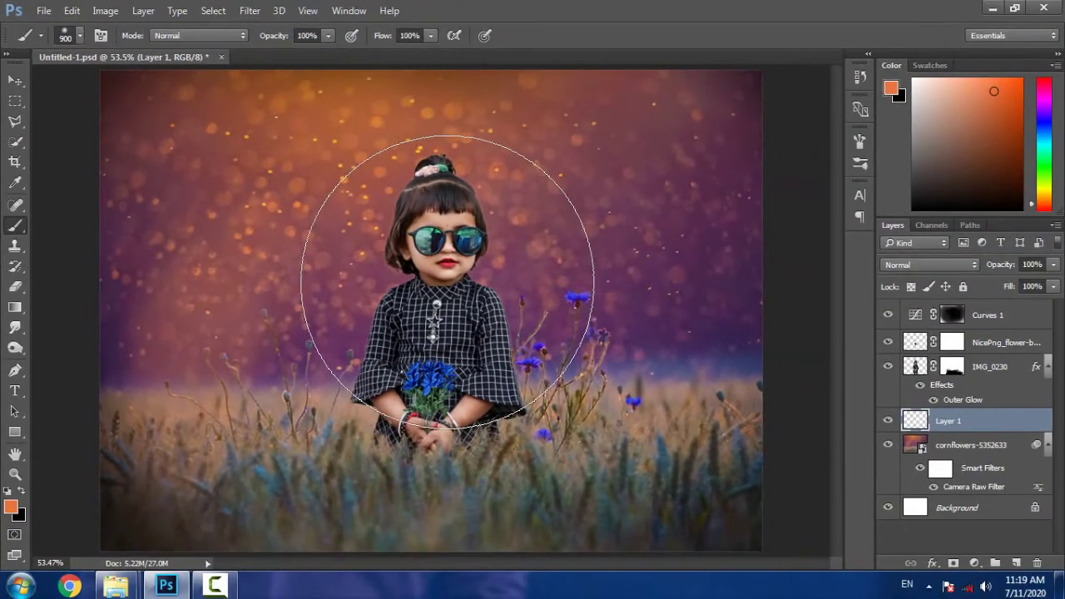
pyautogui.click(436, 265)
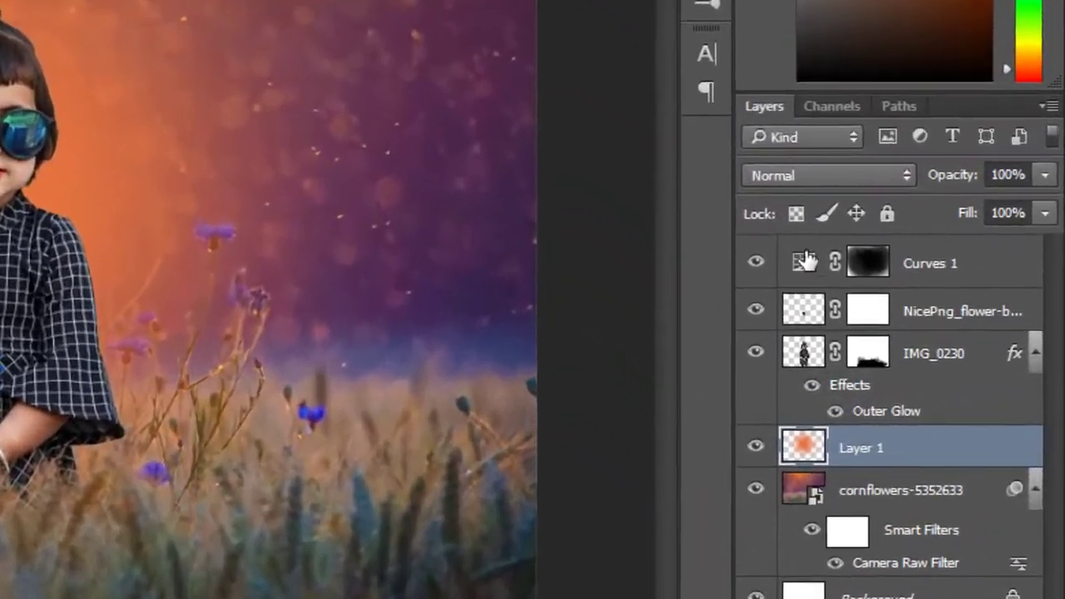
# Blend the orange glow layer in Screen mode at 68% fill, compare, and save
pyautogui.click(814, 179)
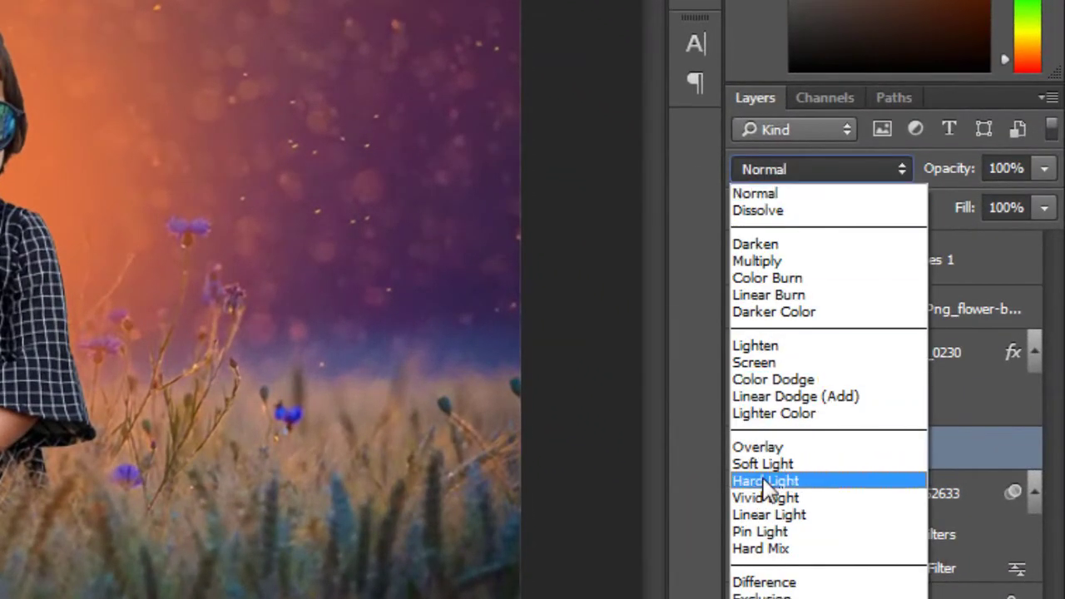
pyautogui.click(766, 363)
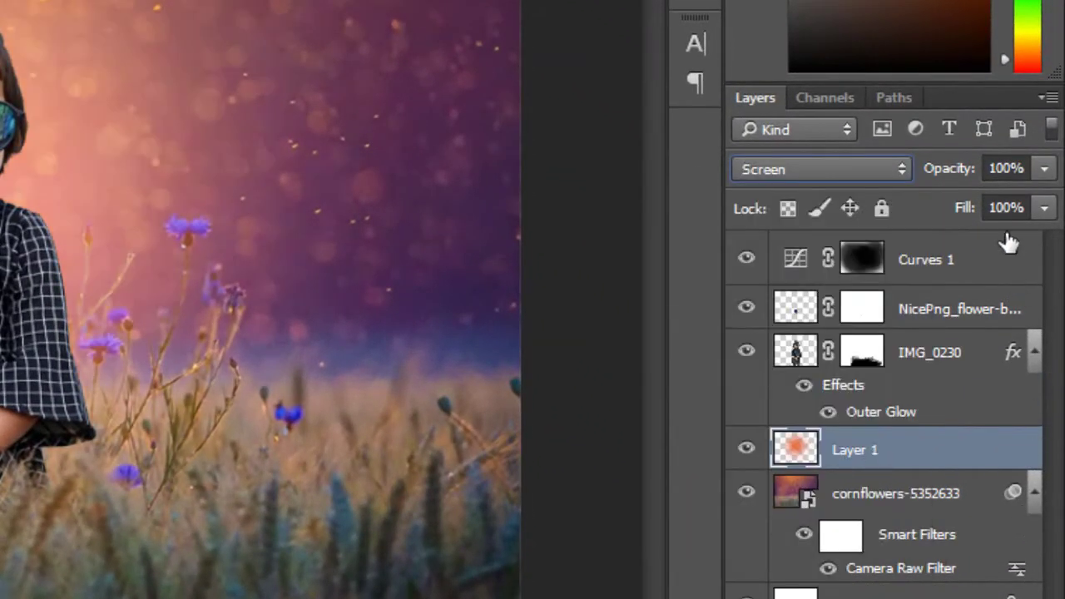
pyautogui.moveTo(961, 210); pyautogui.dragTo(948, 208)
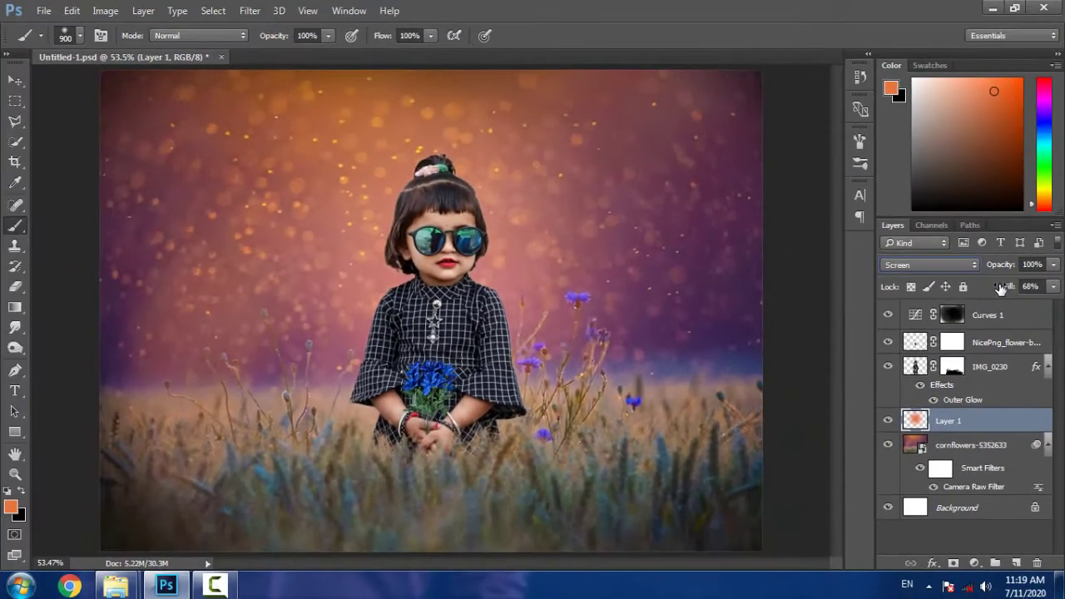
pyautogui.click(889, 421)
pyautogui.click(889, 421)
pyautogui.hotkey('ctrl', 's')
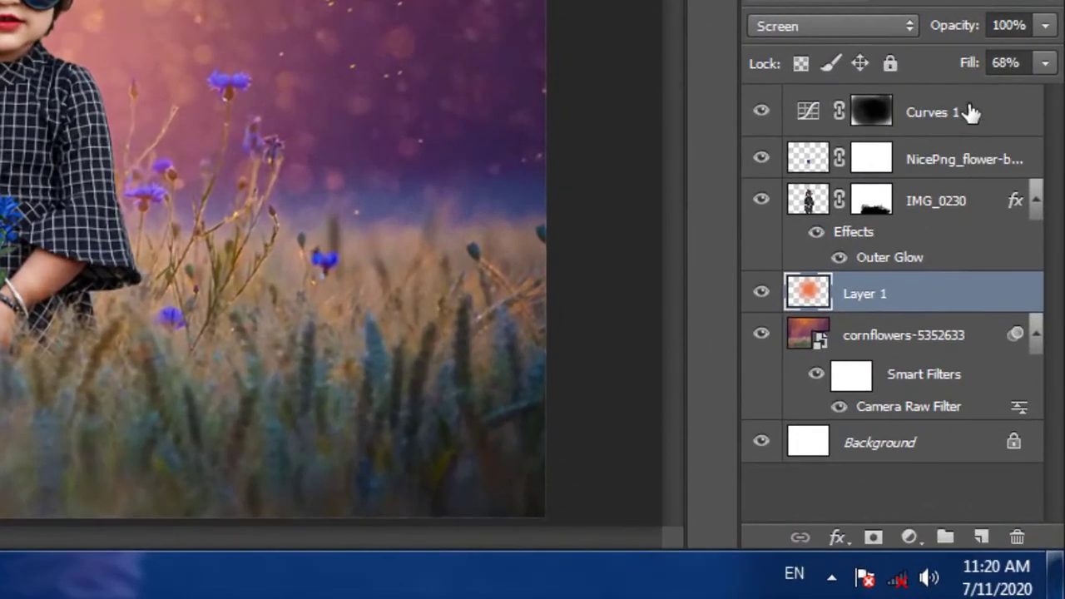
# Merge all visible layers, including Curves 1, into a single Background layer
pyautogui.click(1011, 315)
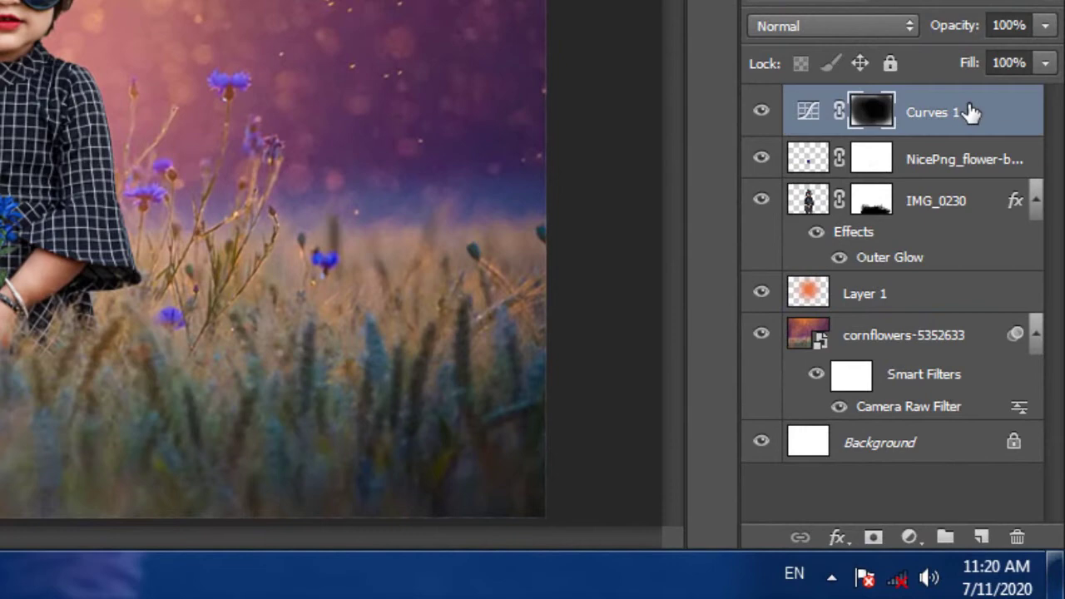
pyautogui.rightClick(972, 113)
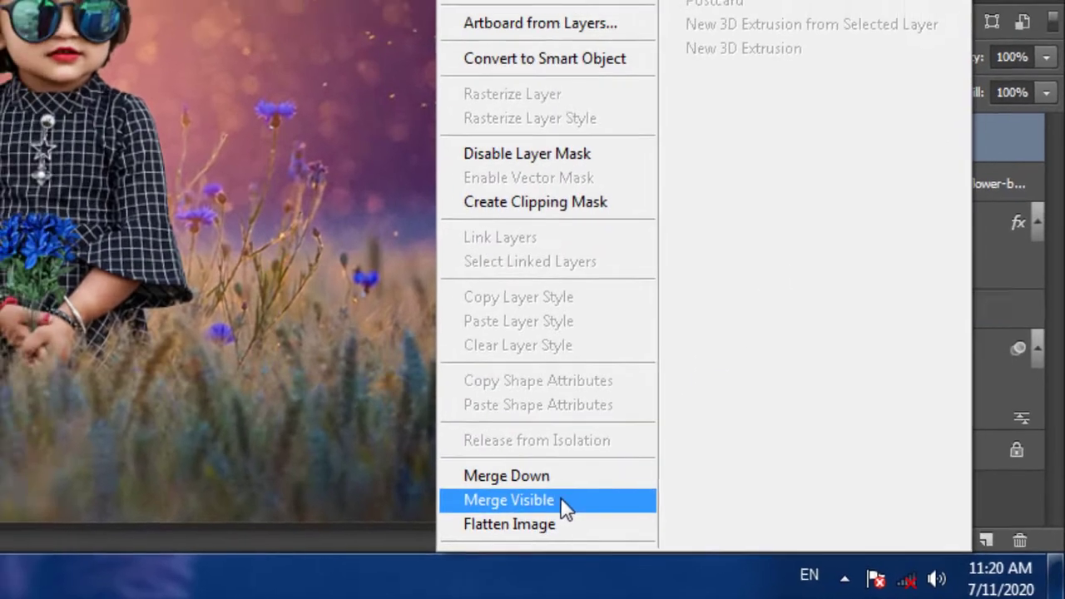
pyautogui.click(534, 495)
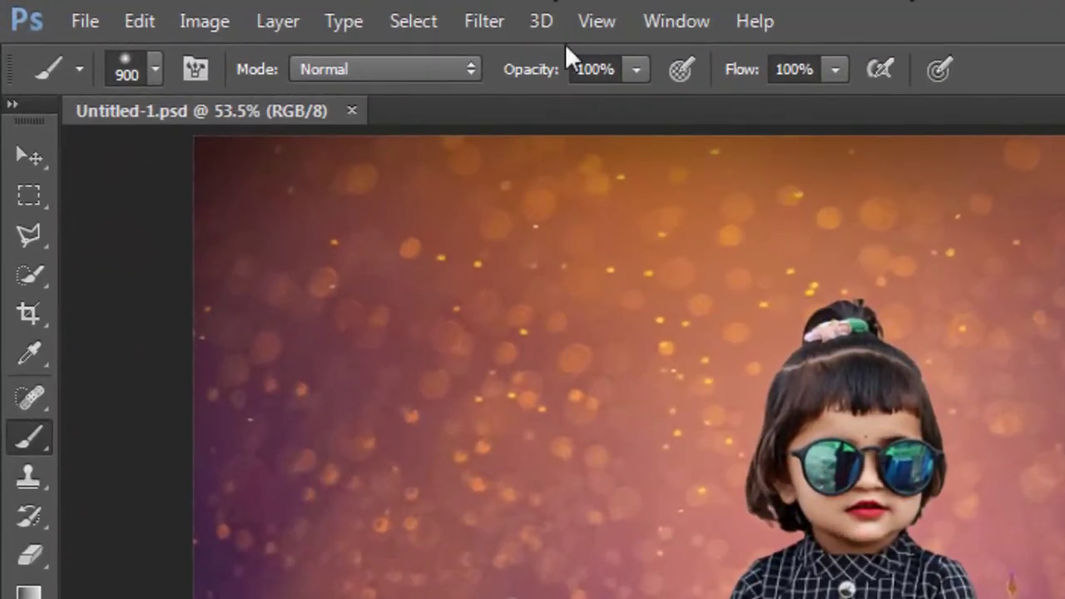
pyautogui.click(485, 23)
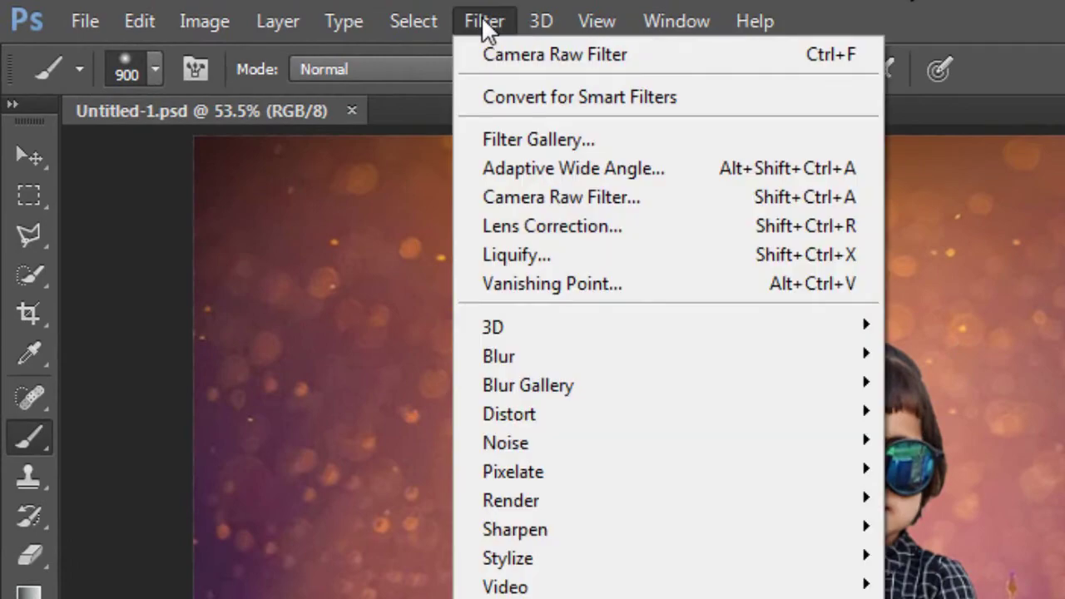
# In Camera Raw, set Clarity +36, Vibrance +4, Saturation +3, Whites +30 and Blacks -20
pyautogui.click(558, 198)
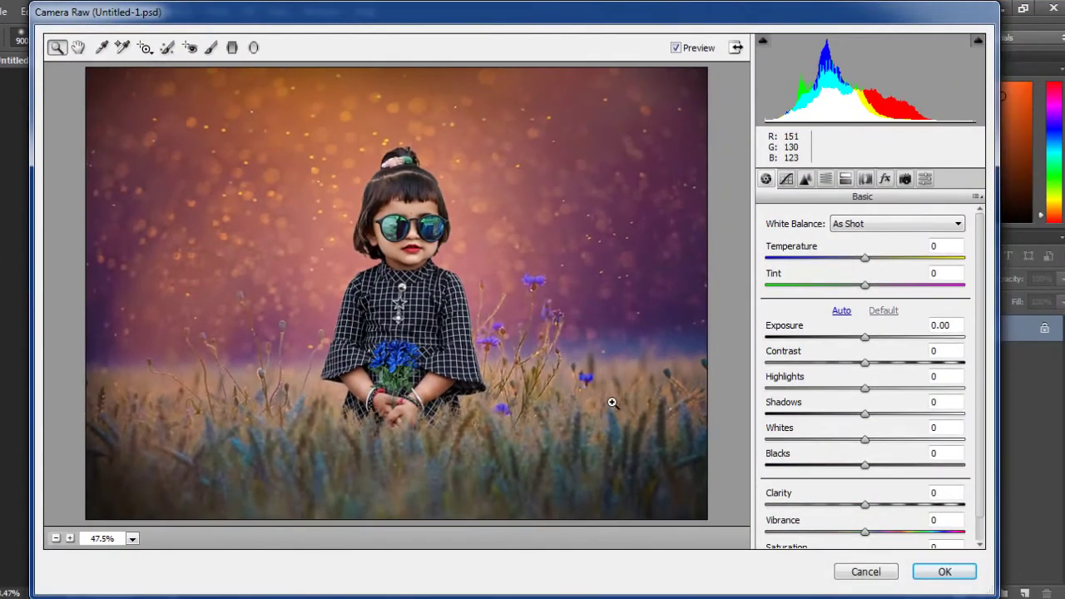
pyautogui.moveTo(867, 506); pyautogui.dragTo(901, 506)
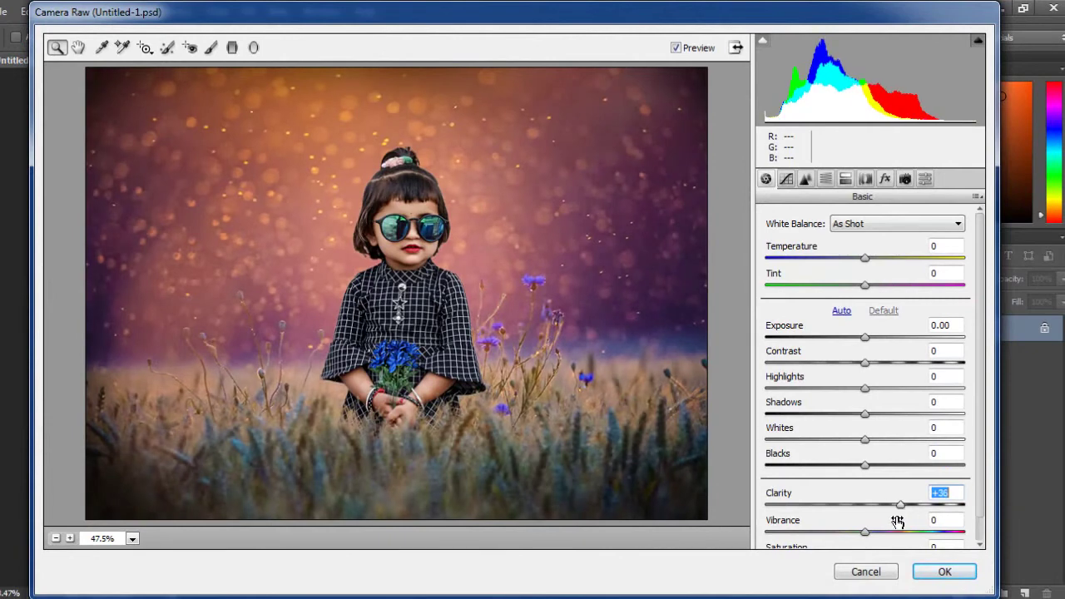
pyautogui.scroll(-1, 876, 514)
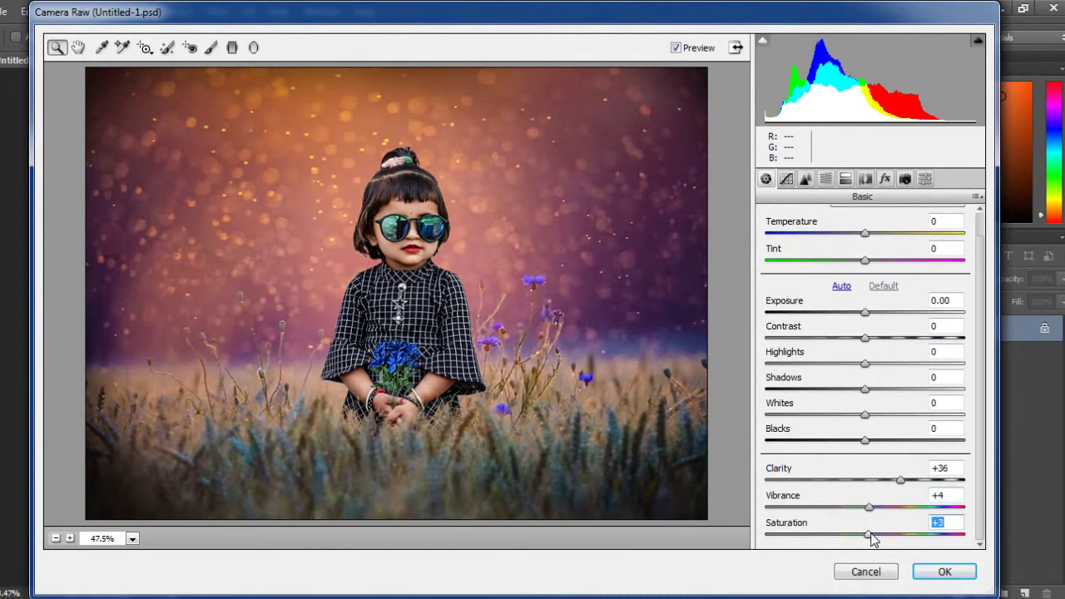
pyautogui.moveTo(865, 440)
pyautogui.mouseDown()
pyautogui.moveTo(846, 440)
pyautogui.moveTo(907, 423)
pyautogui.moveTo(895, 428)
pyautogui.mouseUp()
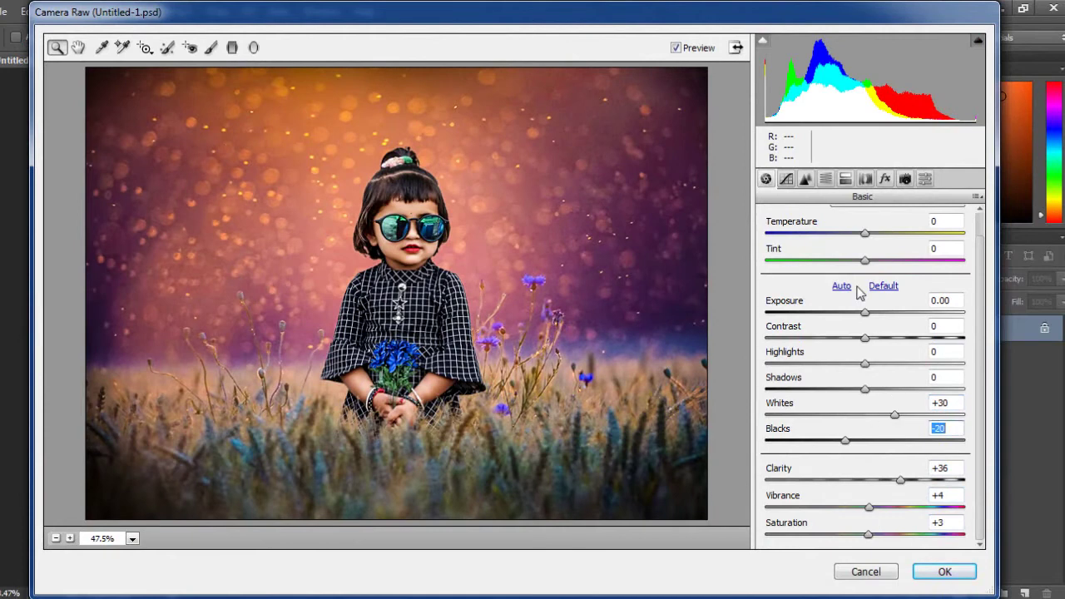
pyautogui.click(885, 180)
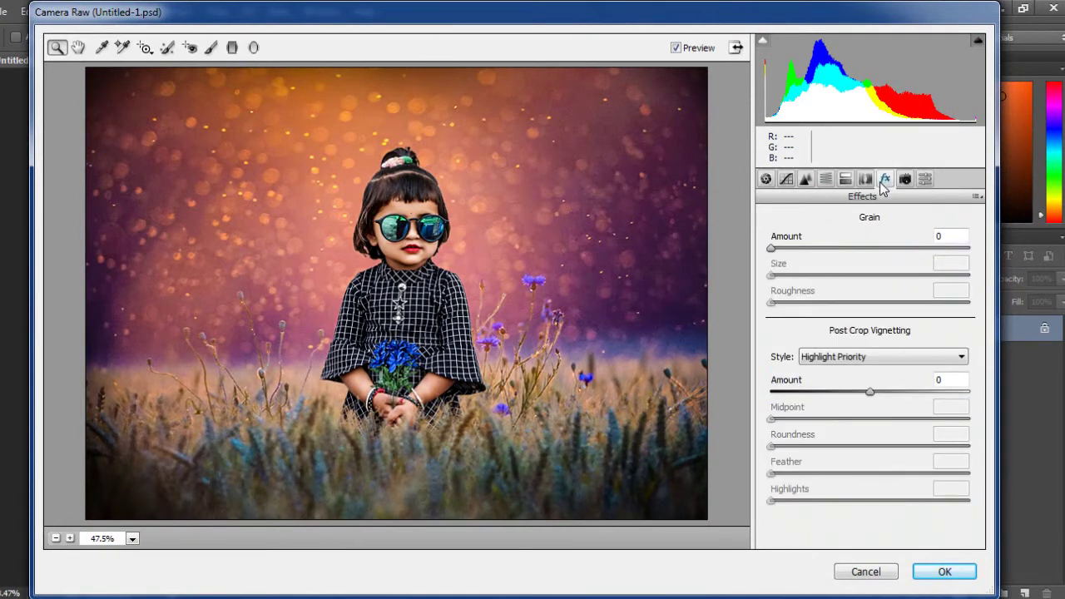
# Draw a radial filter ellipse centred on the girl
pyautogui.click(766, 180)
pyautogui.click(254, 47)
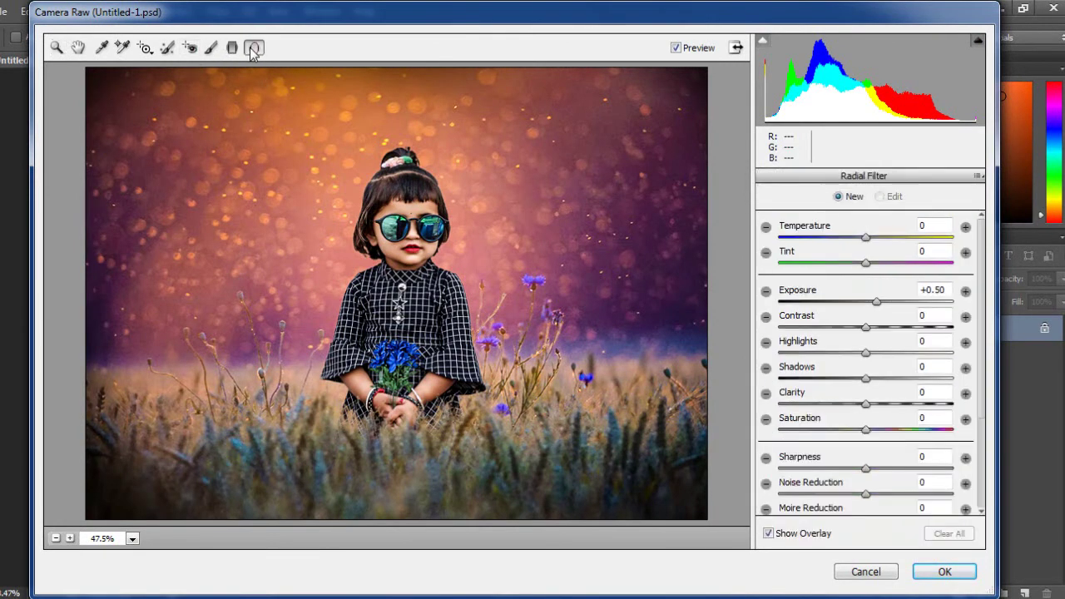
pyautogui.moveTo(331, 229); pyautogui.dragTo(430, 339)
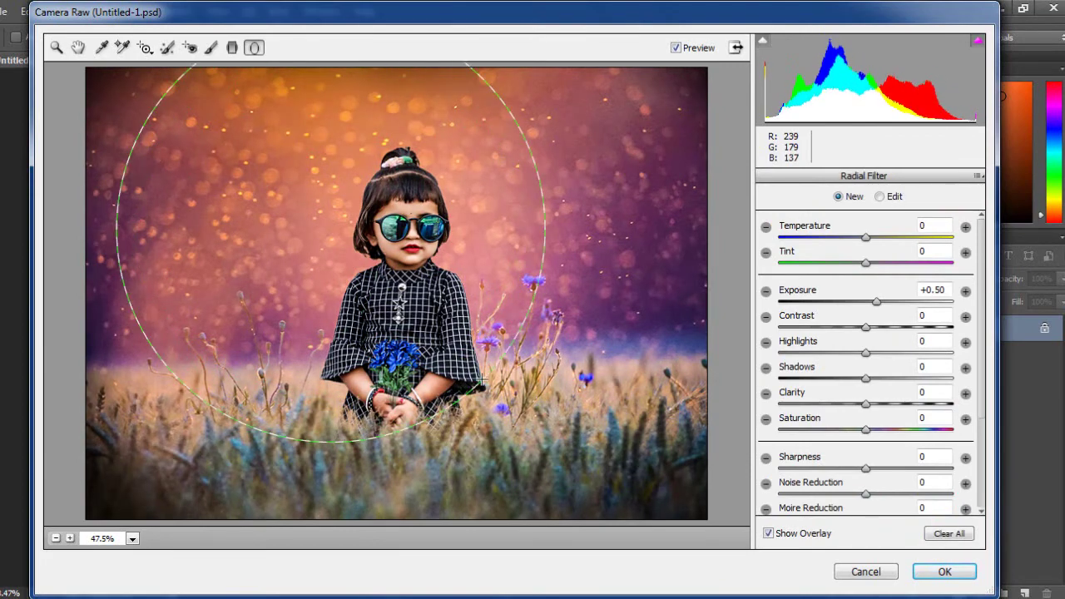
pyautogui.moveTo(343, 248); pyautogui.dragTo(401, 295)
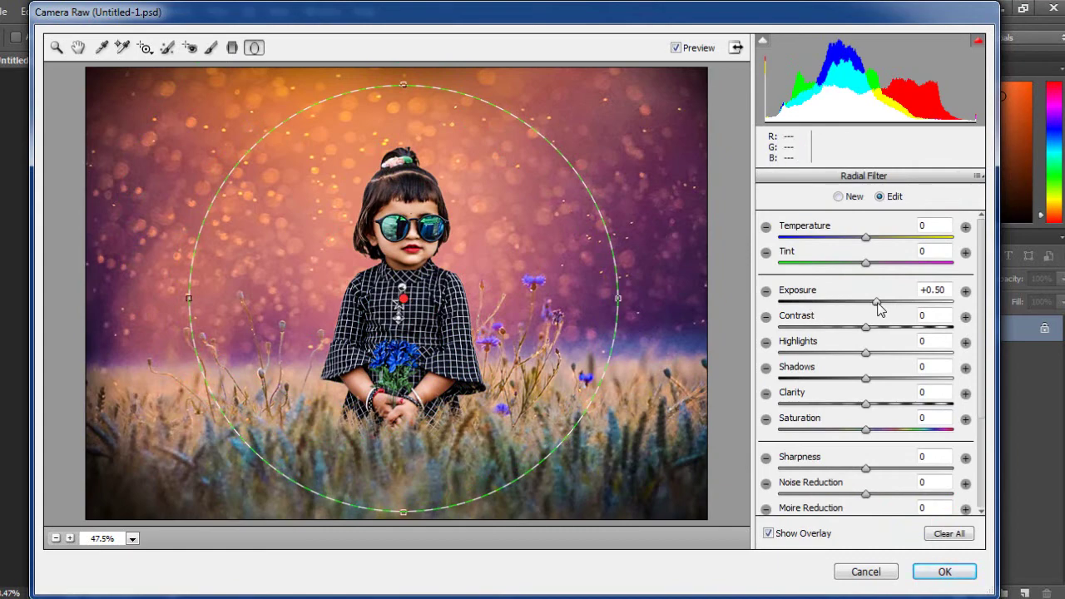
# Lower the radial filter's Highlights to -88 and adjust its contrast, shadows and saturation
pyautogui.moveTo(880, 308); pyautogui.dragTo(868, 307)
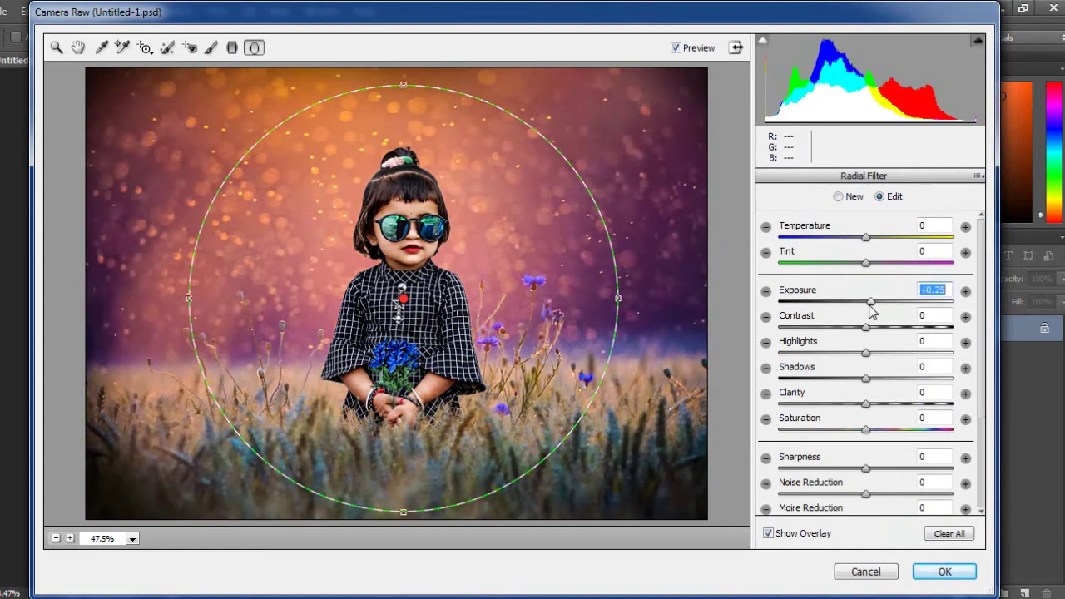
pyautogui.moveTo(866, 312); pyautogui.dragTo(863, 312)
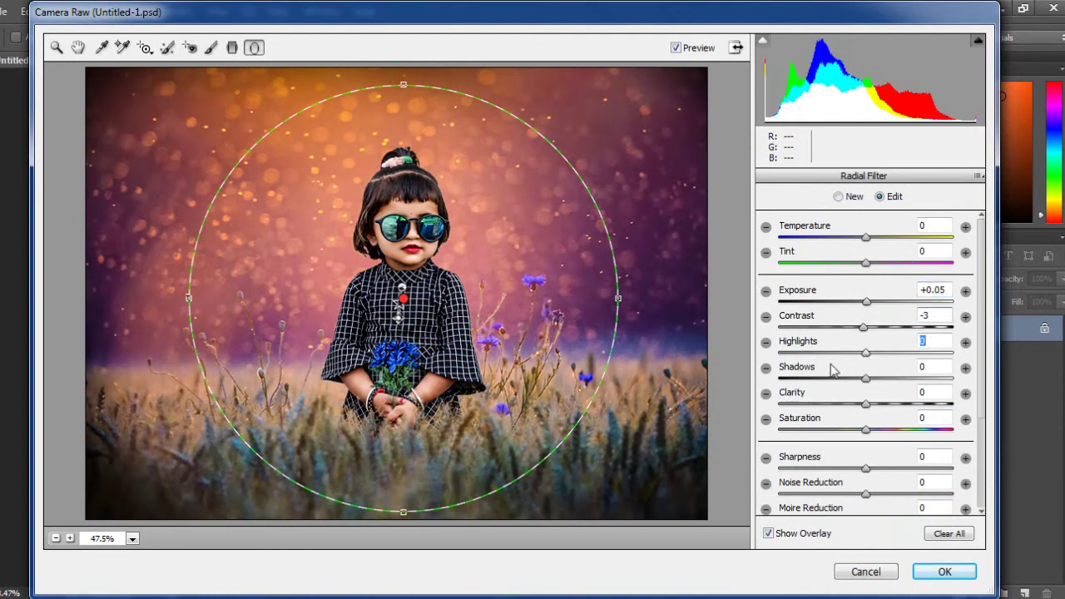
pyautogui.moveTo(866, 353); pyautogui.dragTo(789, 374)
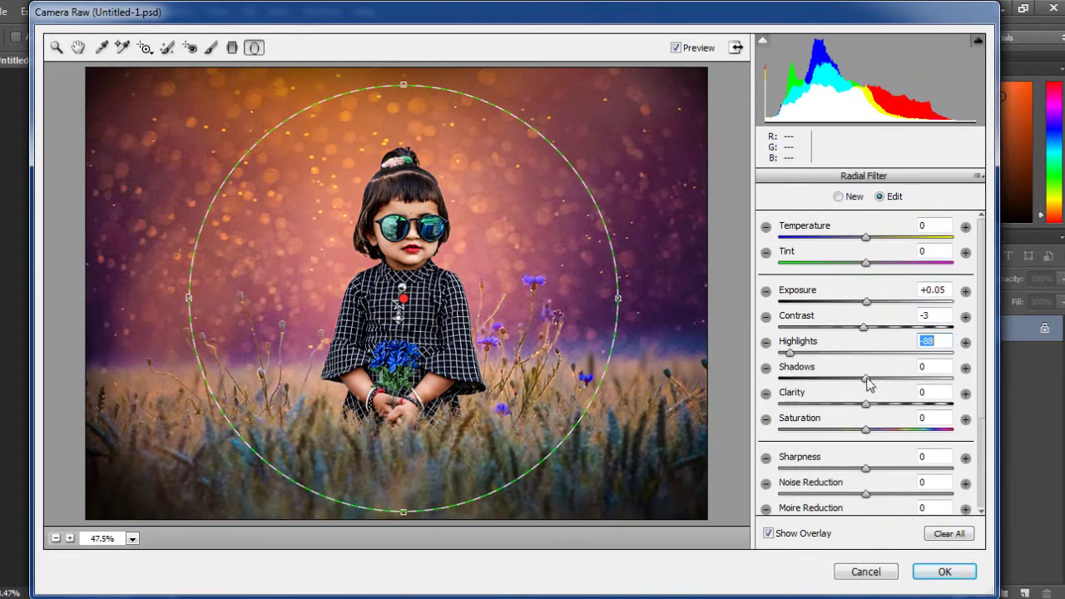
pyautogui.moveTo(867, 379)
pyautogui.mouseDown()
pyautogui.moveTo(803, 381)
pyautogui.moveTo(878, 385)
pyautogui.mouseUp()
pyautogui.moveTo(867, 431)
pyautogui.mouseDown()
pyautogui.moveTo(787, 431)
pyautogui.moveTo(966, 434)
pyautogui.mouseUp()
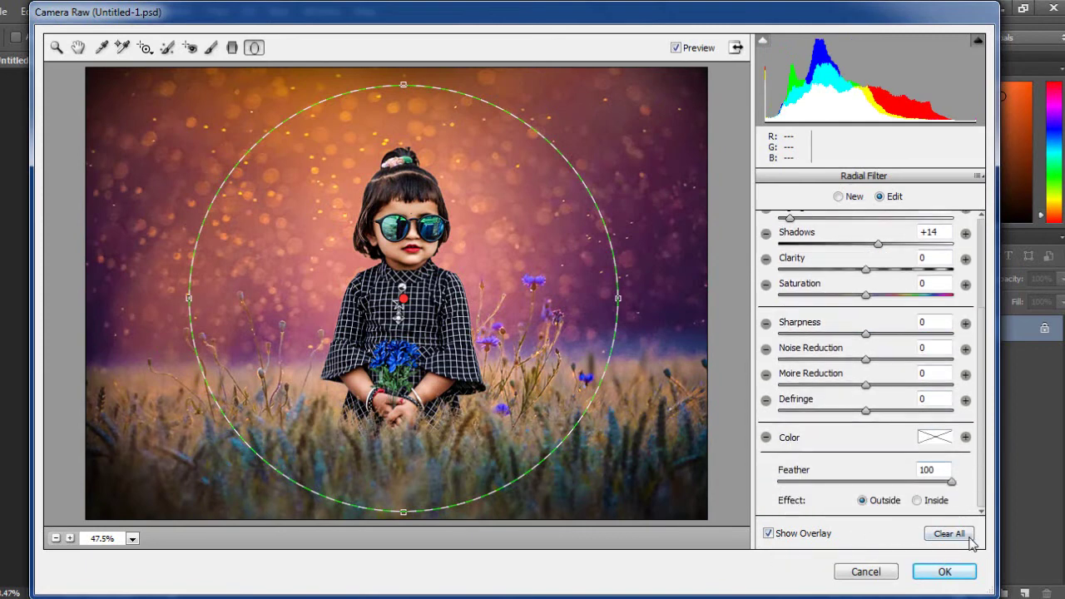
# Apply the radial filter inside the circle with Shadows +50 and Sharpness +10
pyautogui.click(917, 500)
pyautogui.scroll(3, 903, 399)
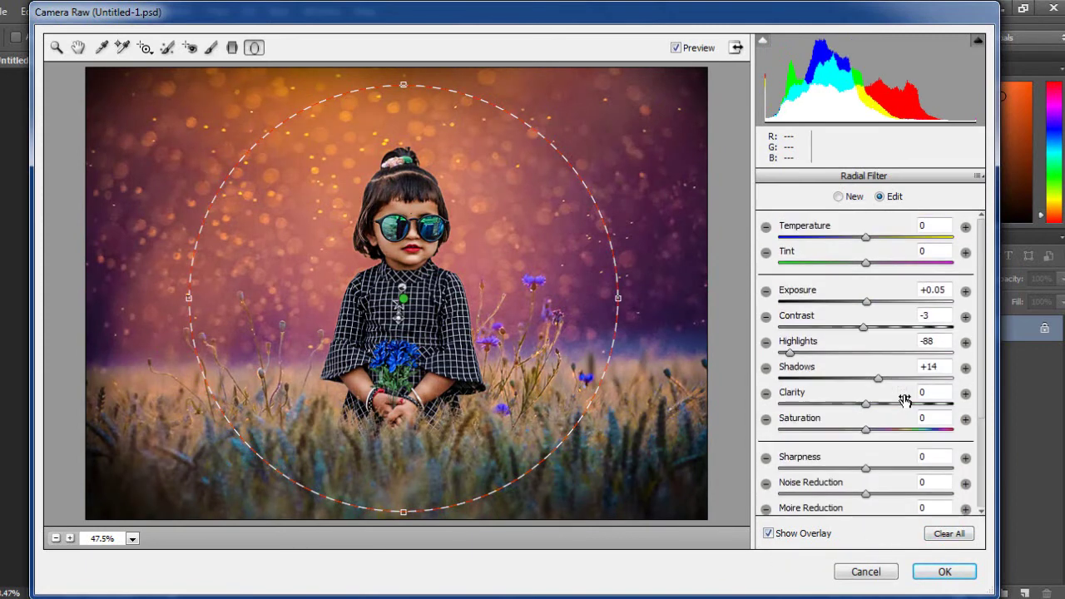
pyautogui.moveTo(868, 305); pyautogui.dragTo(876, 308)
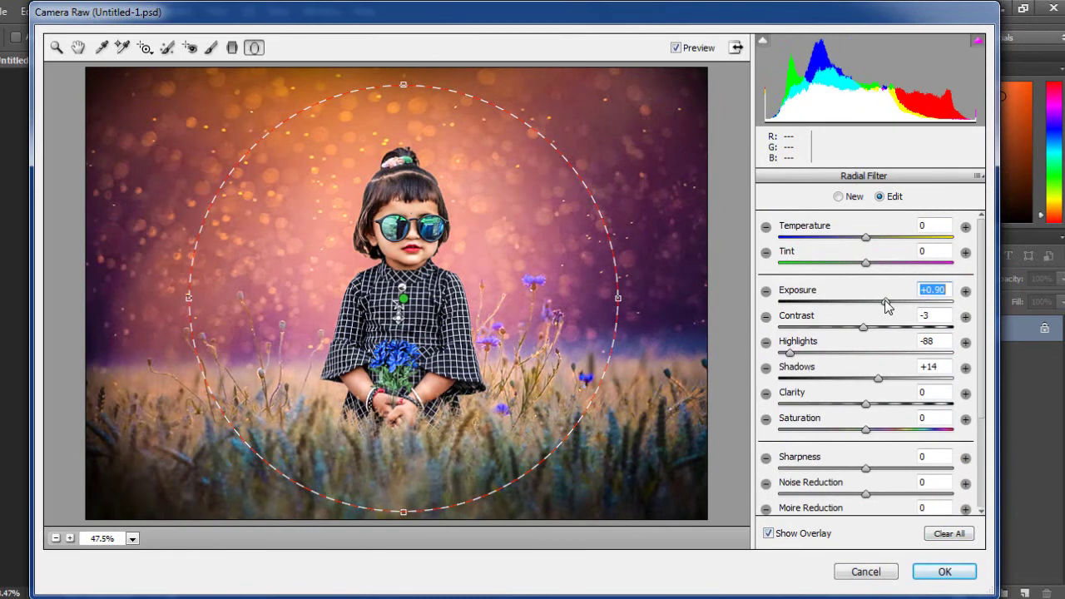
pyautogui.press('Down')
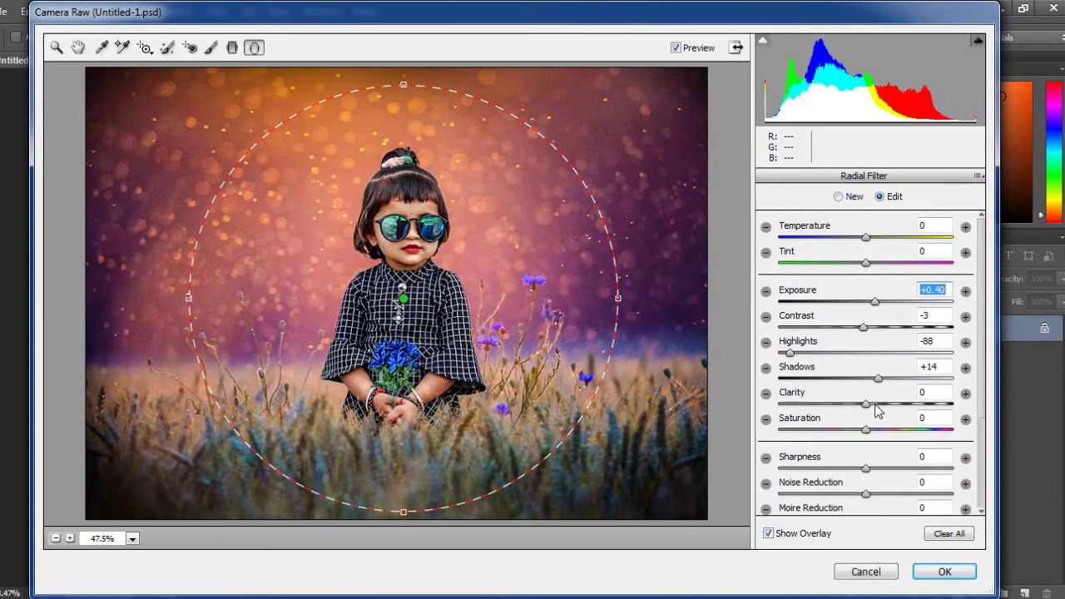
pyautogui.moveTo(878, 379)
pyautogui.mouseDown()
pyautogui.moveTo(920, 378)
pyautogui.moveTo(910, 378)
pyautogui.mouseUp()
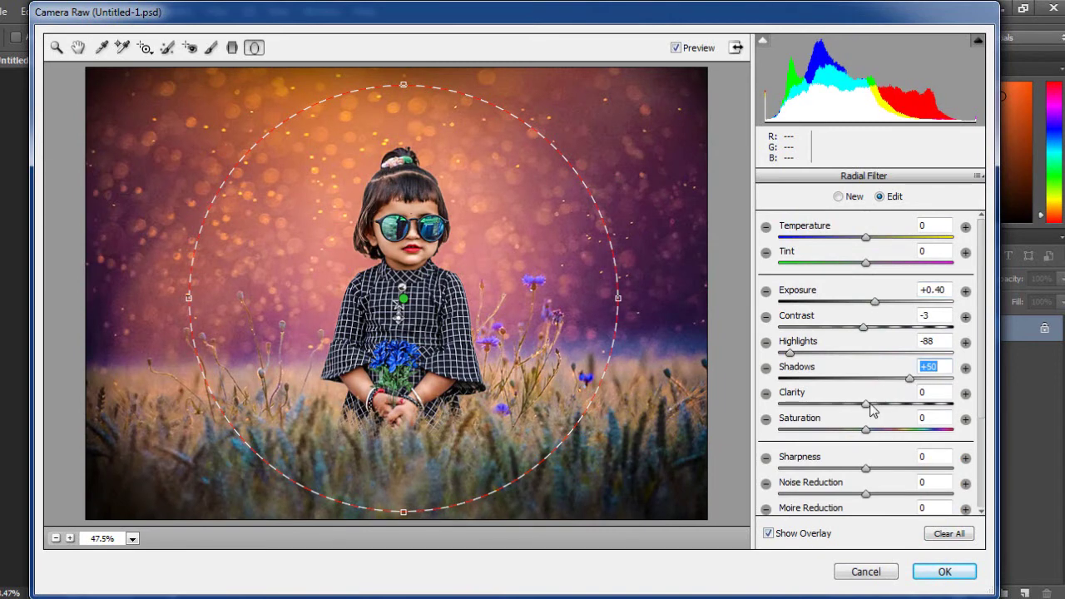
pyautogui.moveTo(868, 405)
pyautogui.mouseDown()
pyautogui.moveTo(902, 405)
pyautogui.moveTo(866, 406)
pyautogui.mouseUp()
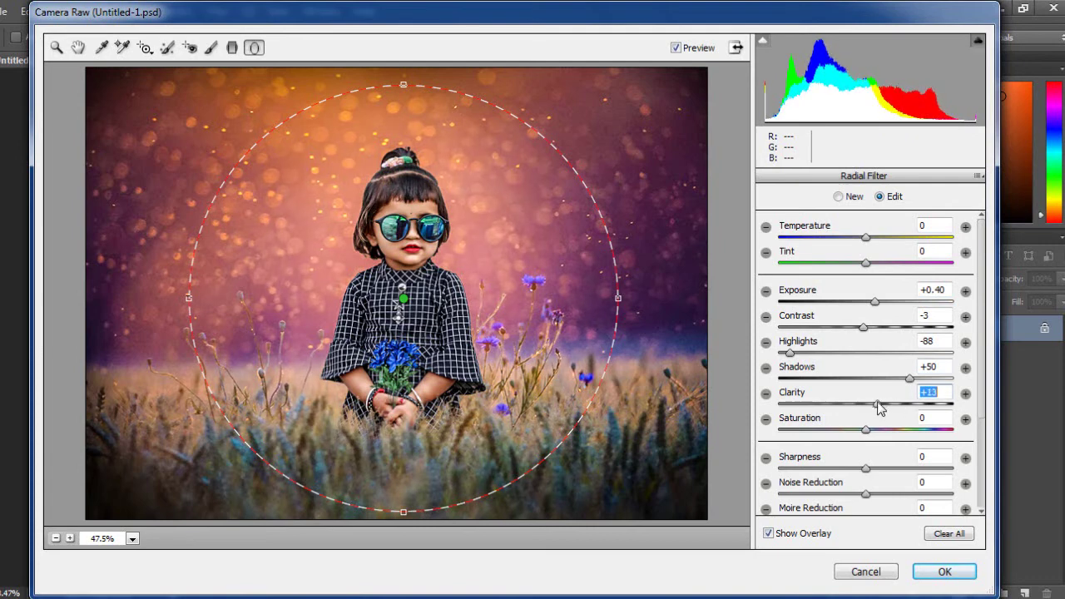
pyautogui.moveTo(867, 469)
pyautogui.mouseDown()
pyautogui.moveTo(891, 469)
pyautogui.moveTo(874, 469)
pyautogui.moveTo(874, 493)
pyautogui.mouseUp()
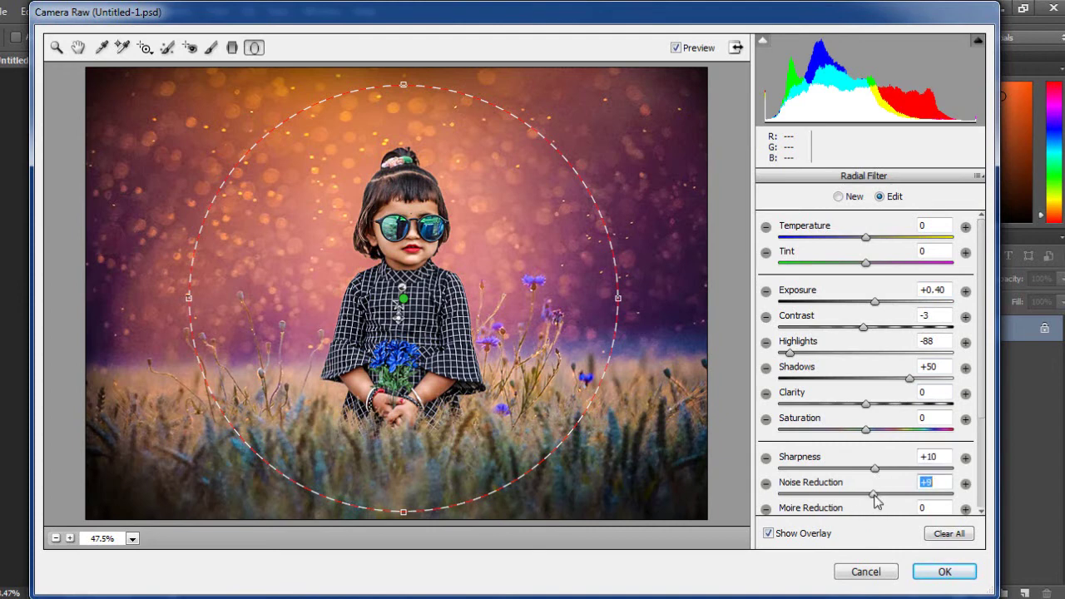
# Review the detail settings, switch the filter back to outside, and reset Exposure to 0.00
pyautogui.scroll(-3, 874, 470)
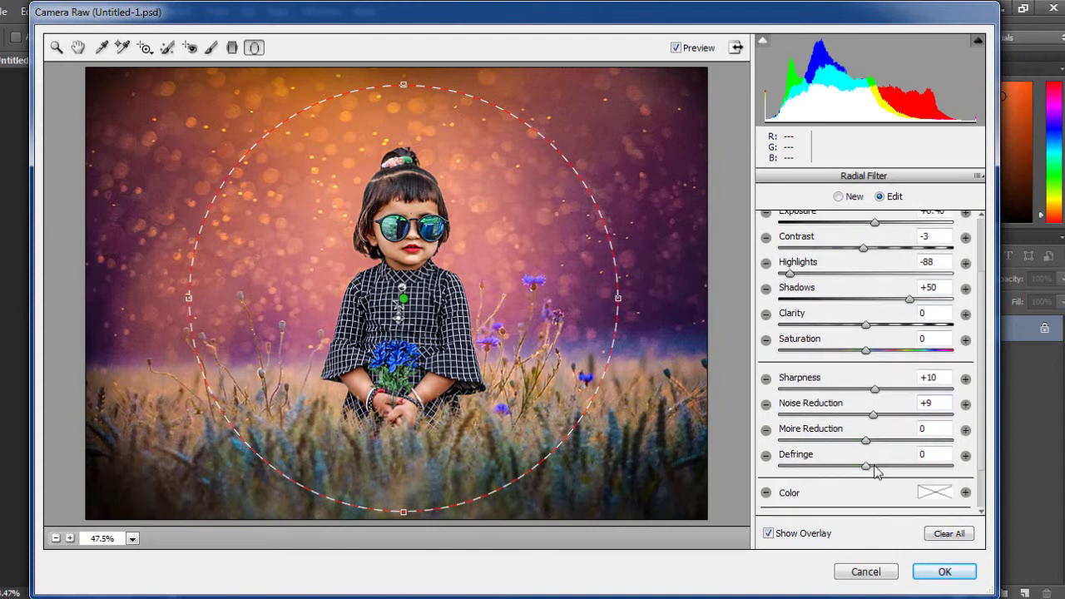
pyautogui.scroll(-2, 874, 470)
pyautogui.scroll(5, 889, 468)
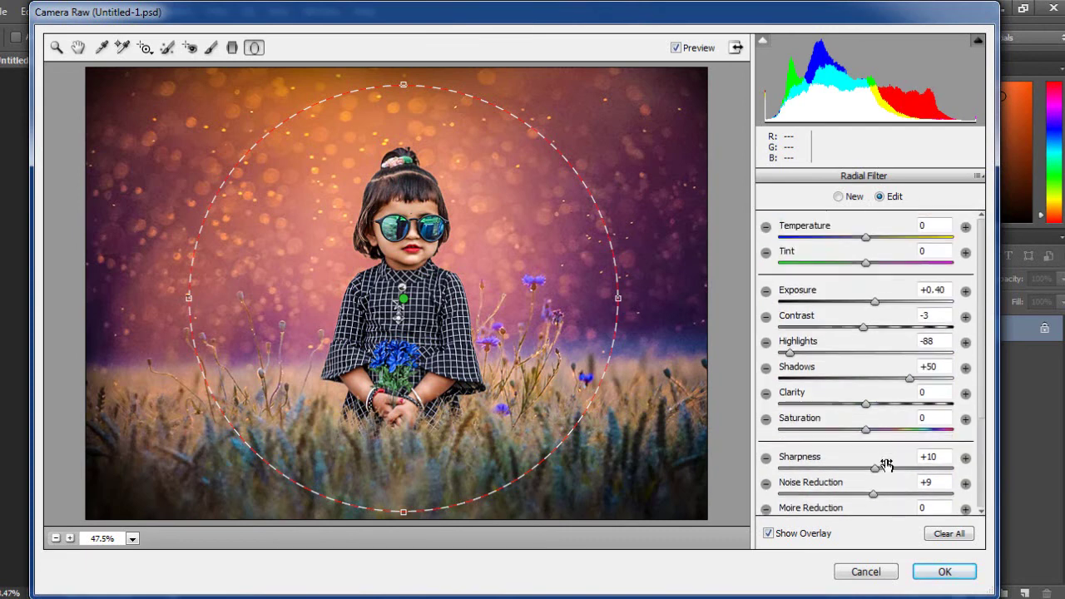
pyautogui.scroll(-5, 857, 432)
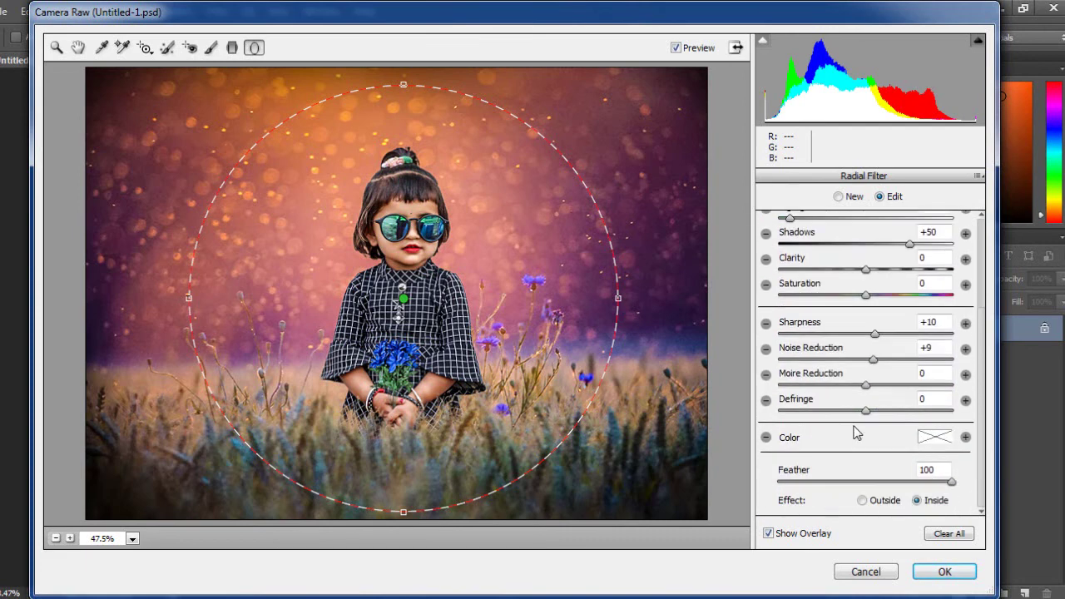
pyautogui.click(861, 500)
pyautogui.scroll(4, 882, 366)
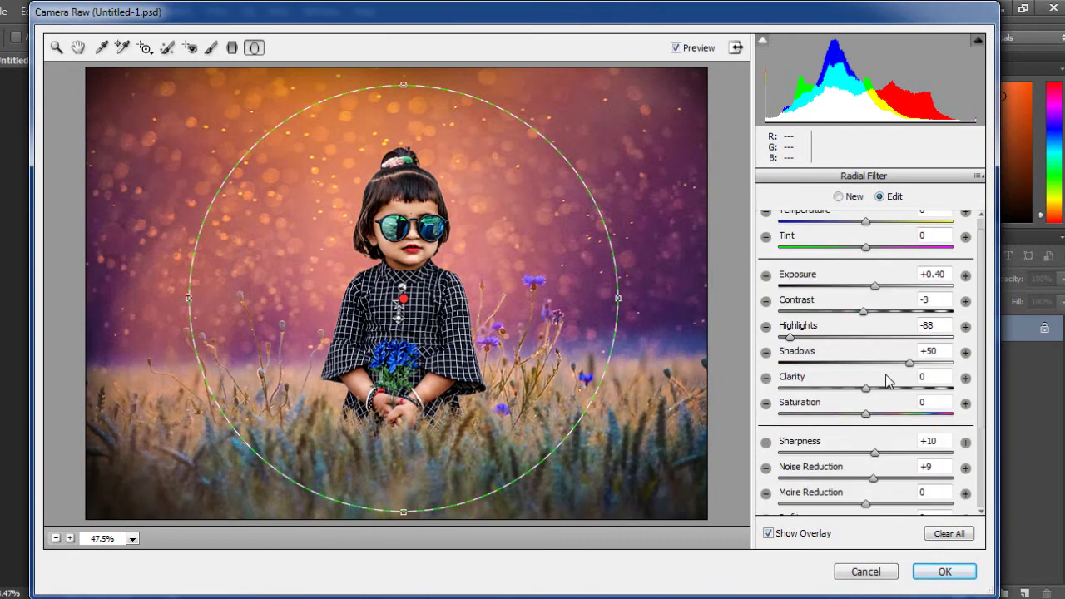
pyautogui.doubleClick(875, 287)
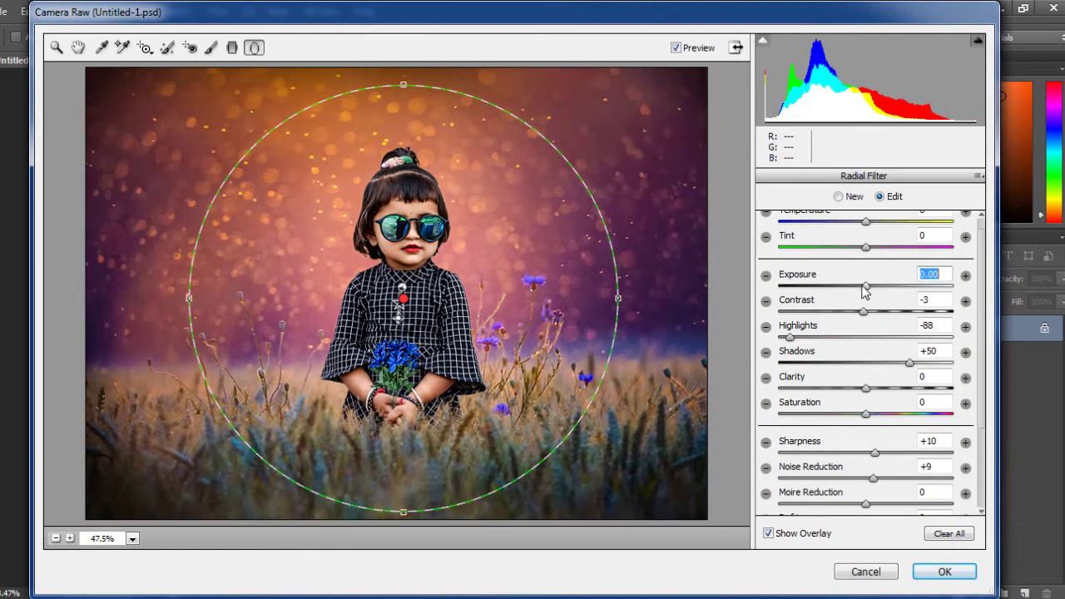
# Commit the Camera Raw radial-filter grade to the flattened Background image
pyautogui.click(954, 577)
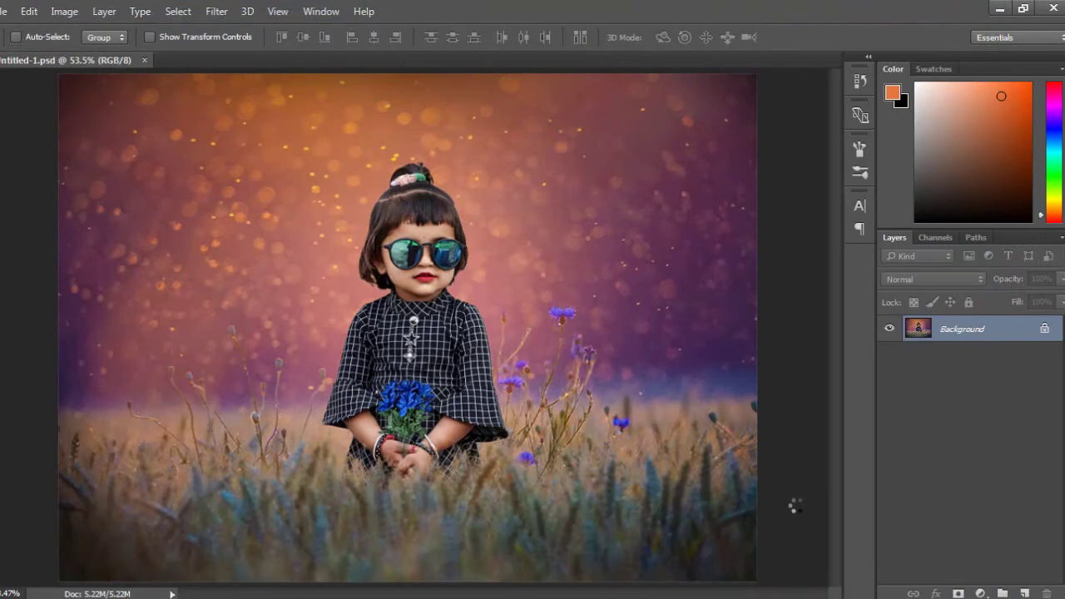